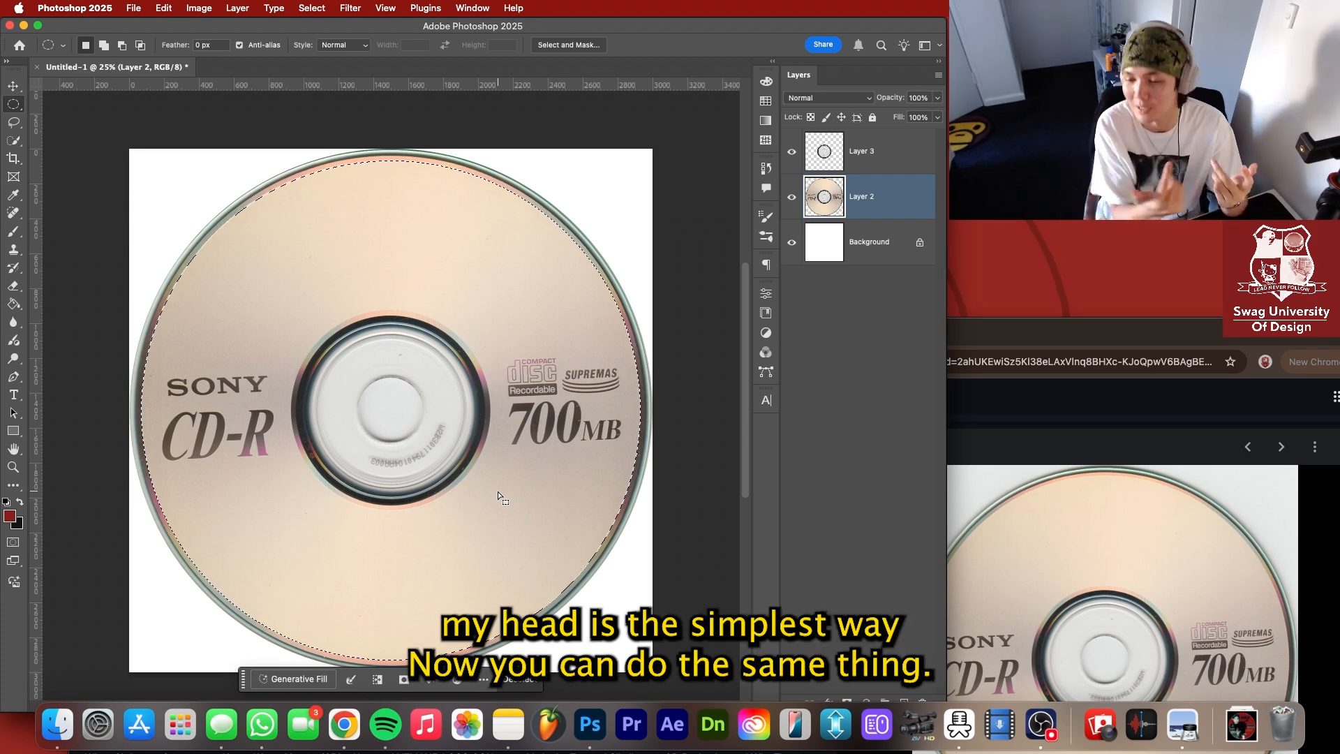
Separate the disc's outer rim from Layer 2 onto its own layer using a circular selection centred on the disc.
key(super+d)
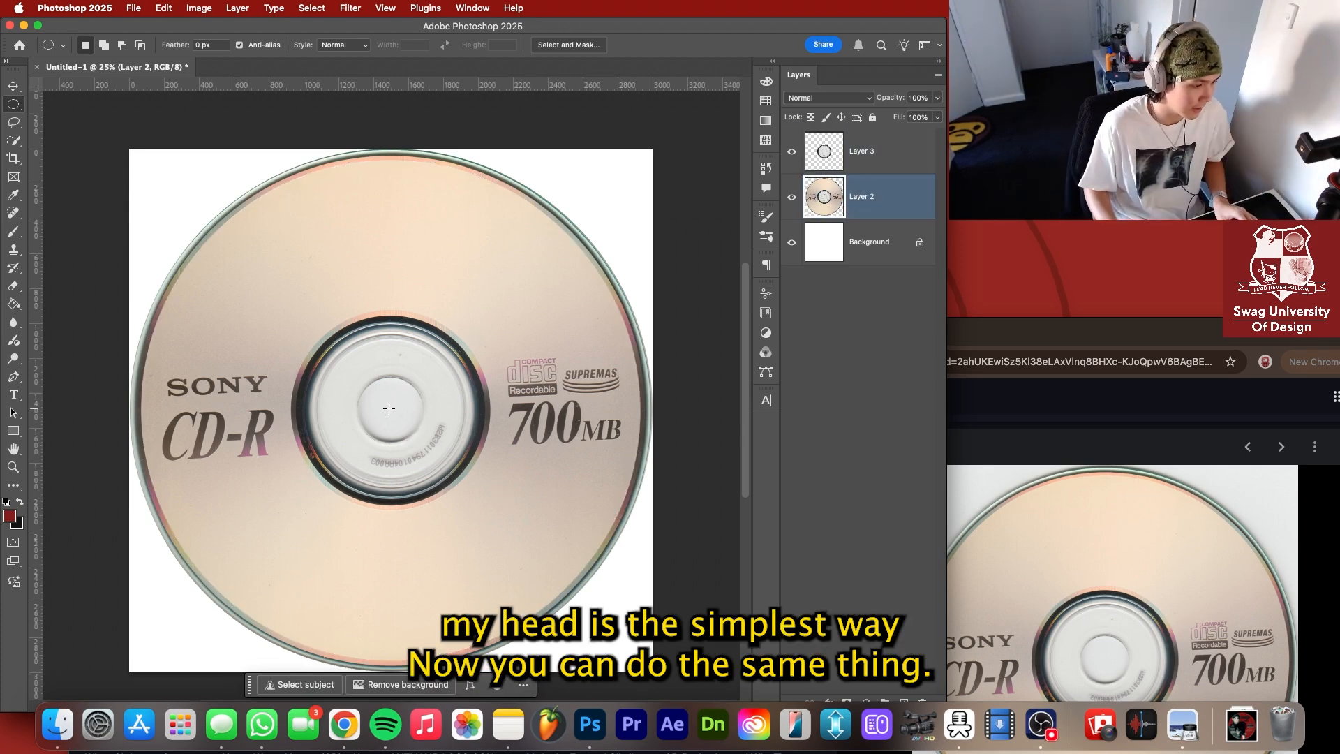
drag(389, 407, 639, 665)
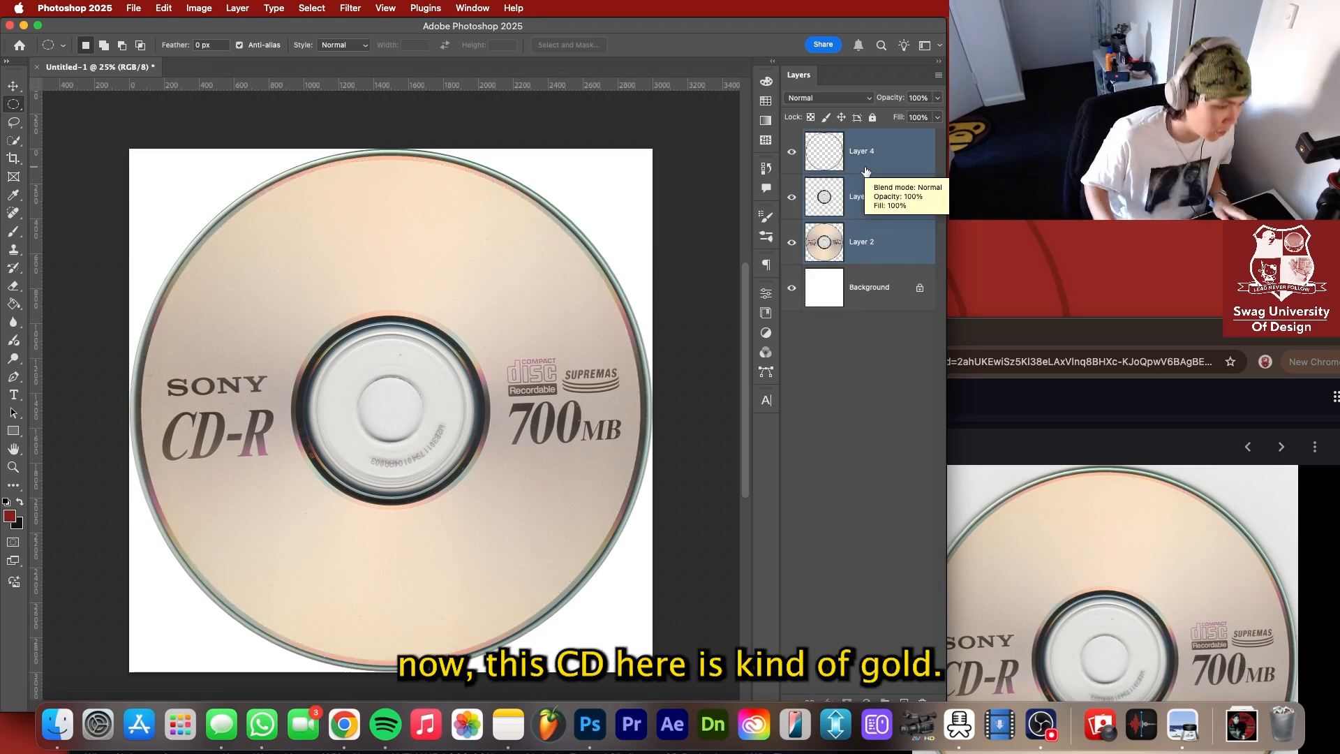
Tint Layer 2 a bluish silver with Hue/Saturation at hue -138 and saturation -84, and adjust the Layer 4 rim to match.
click(878, 233)
key(super+u)
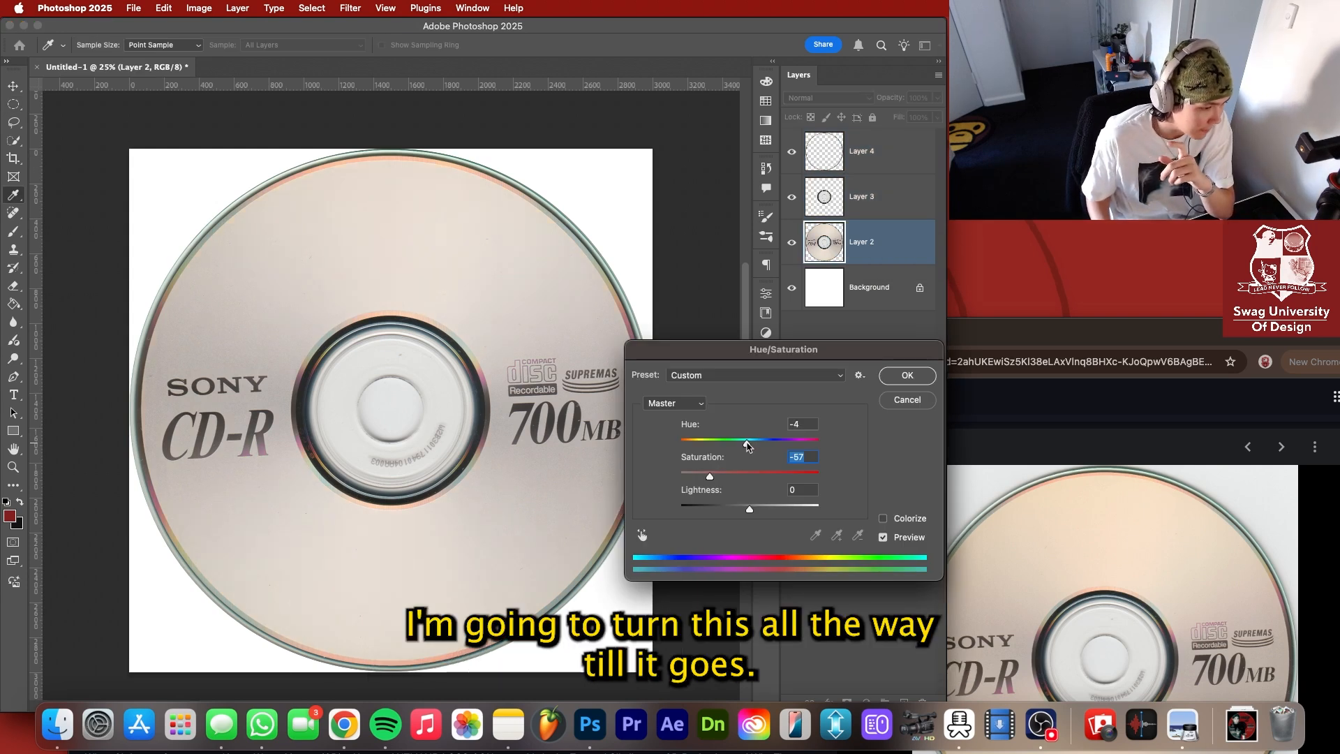
drag(693, 444, 690, 445)
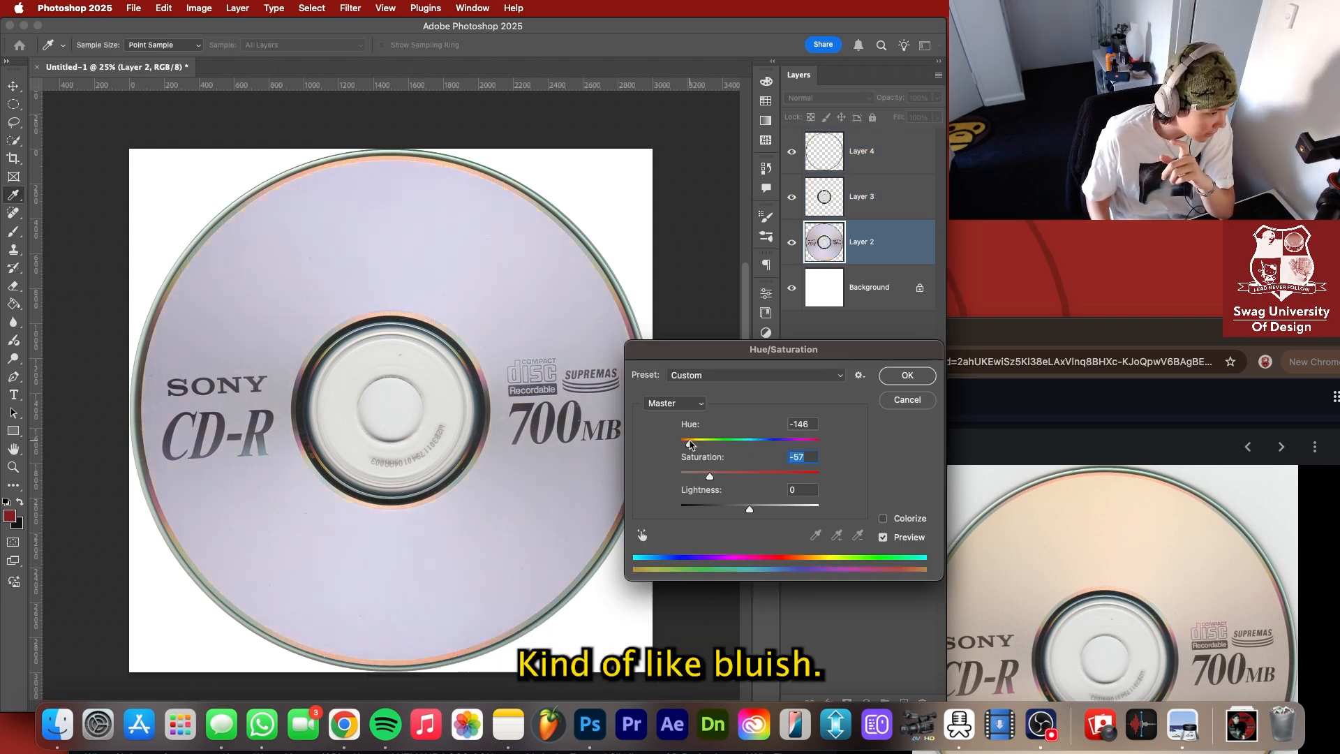
click(694, 476)
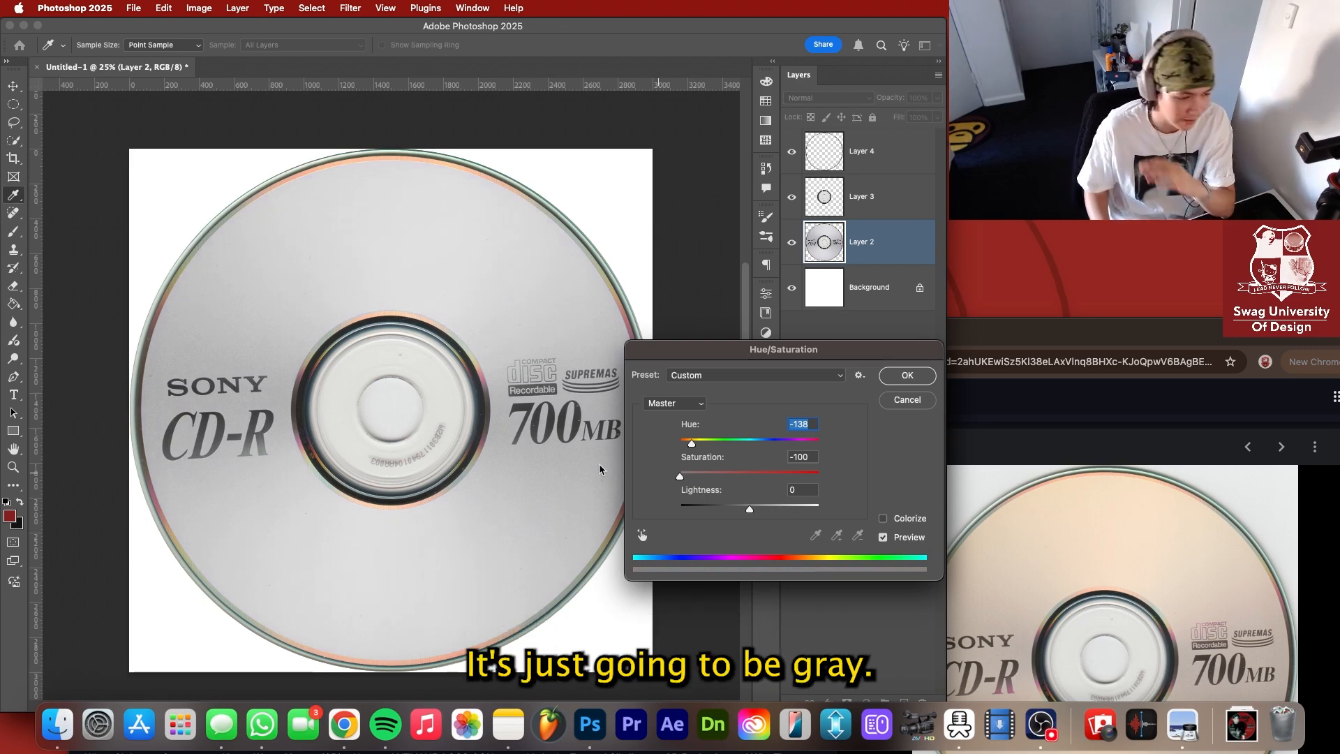
click(693, 476)
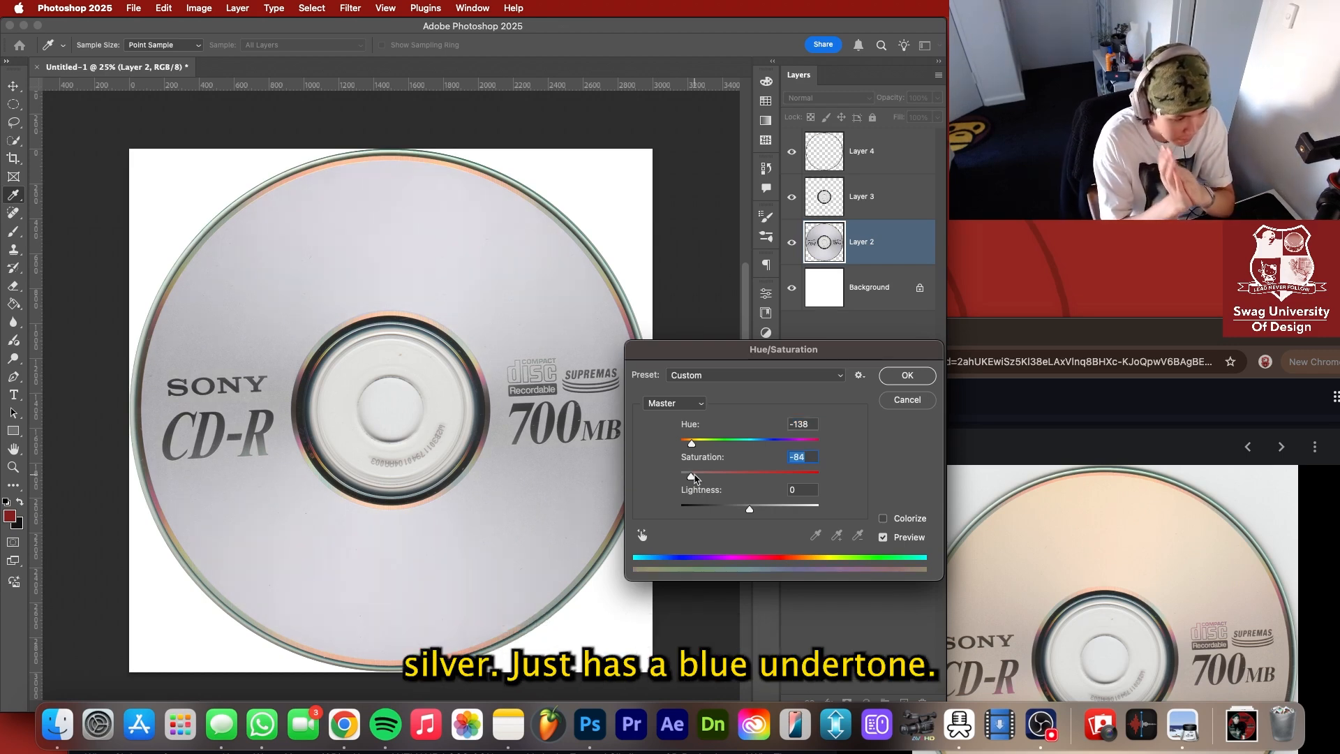
key(Return)
click(866, 151)
key(super+u)
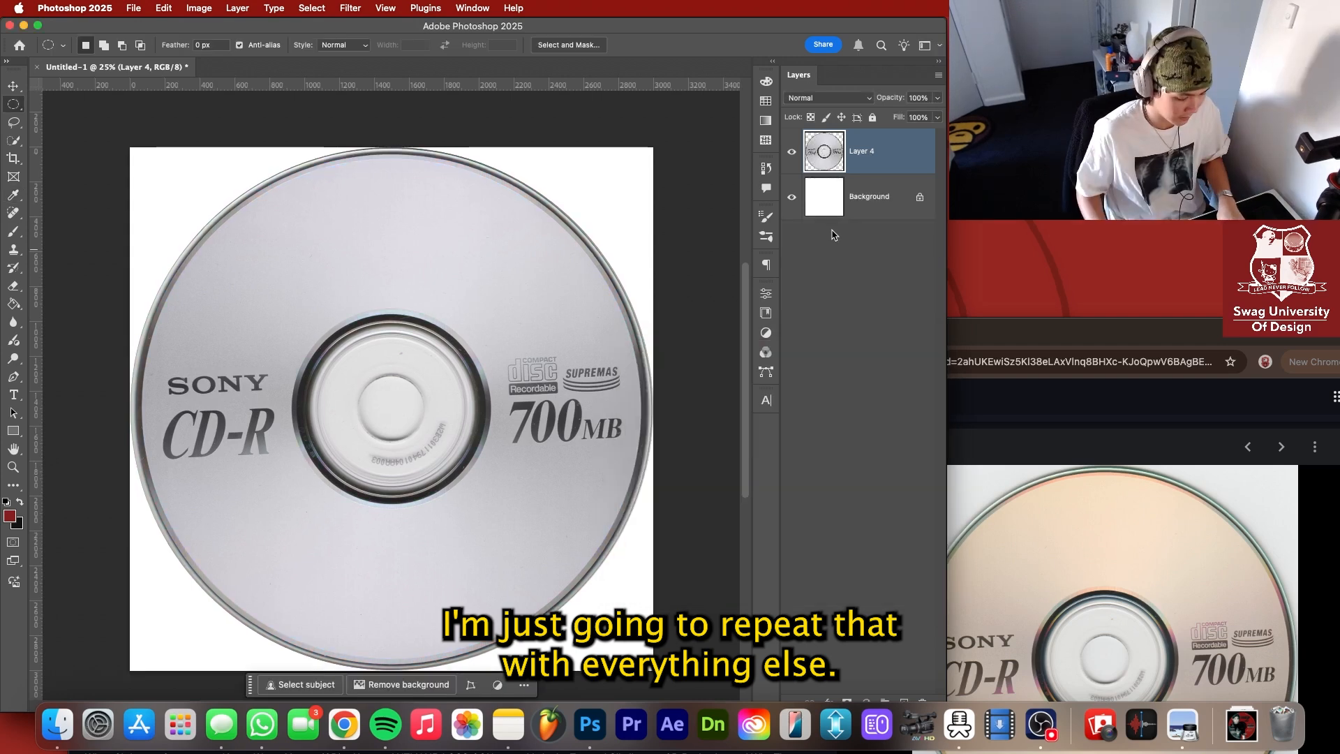
key(super+u)
drag(750, 478, 607, 473)
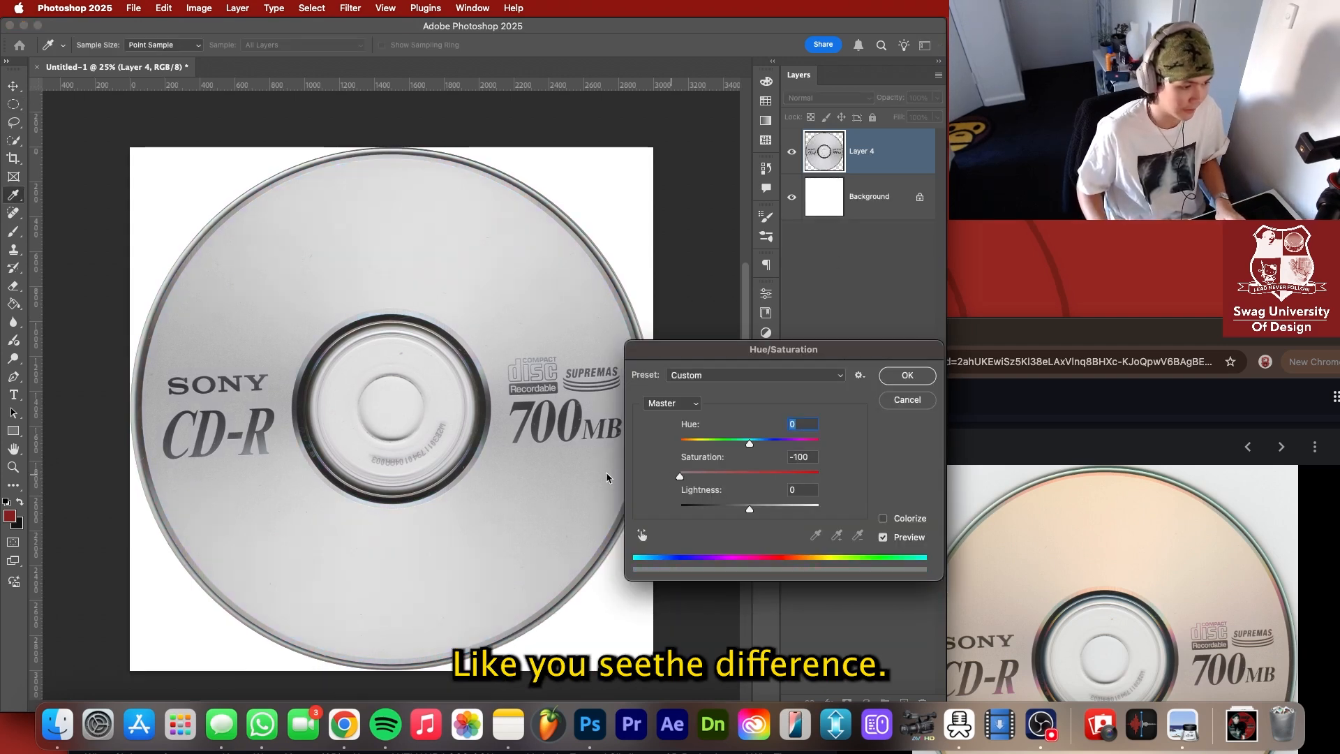
key(Tab)
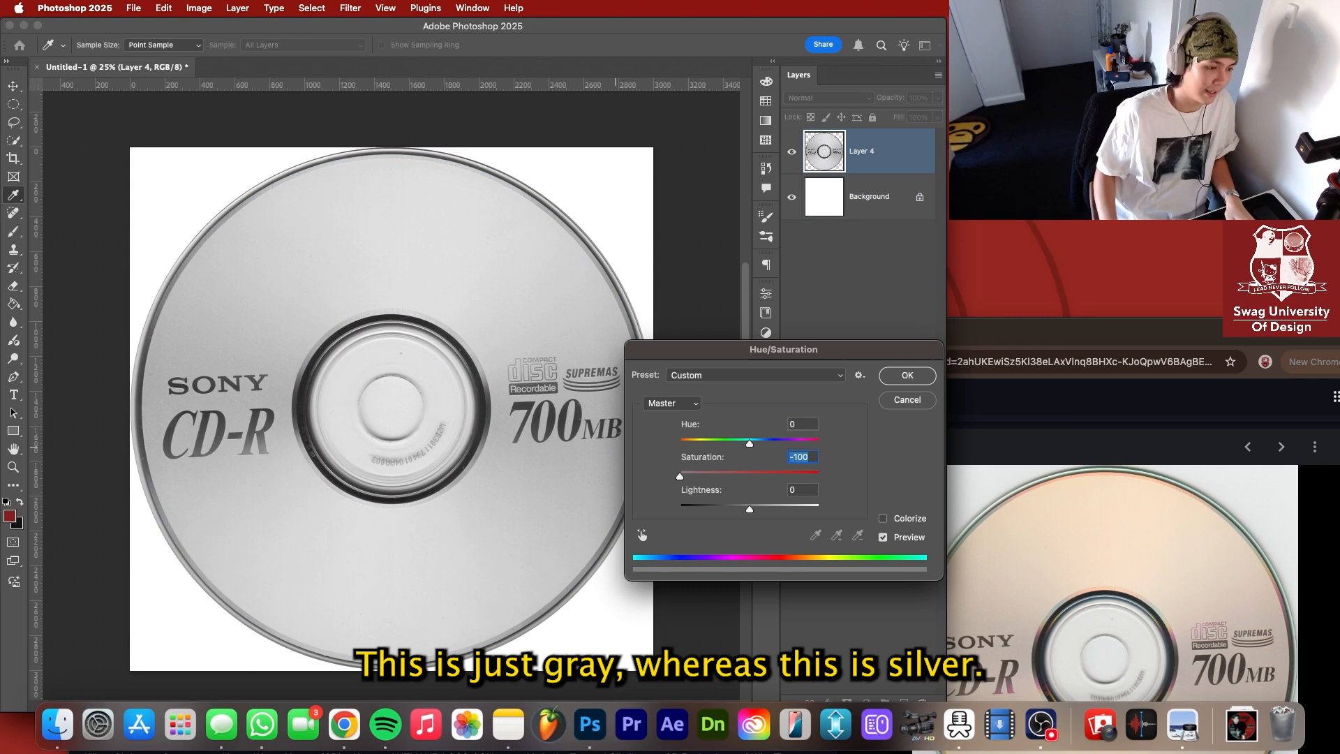
key(Escape)
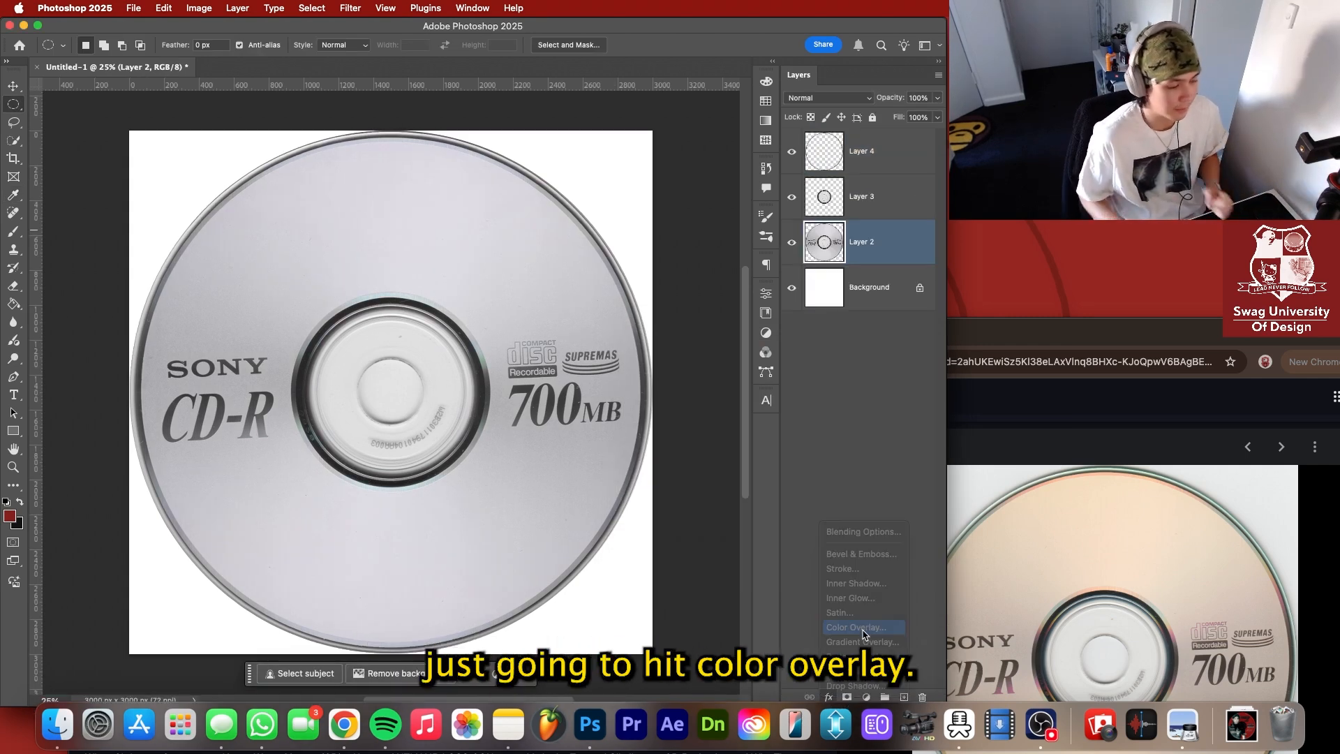
Apply a dark red Color Overlay at 100% opacity in Normal mode to the disc surface on Layer 2.
click(865, 627)
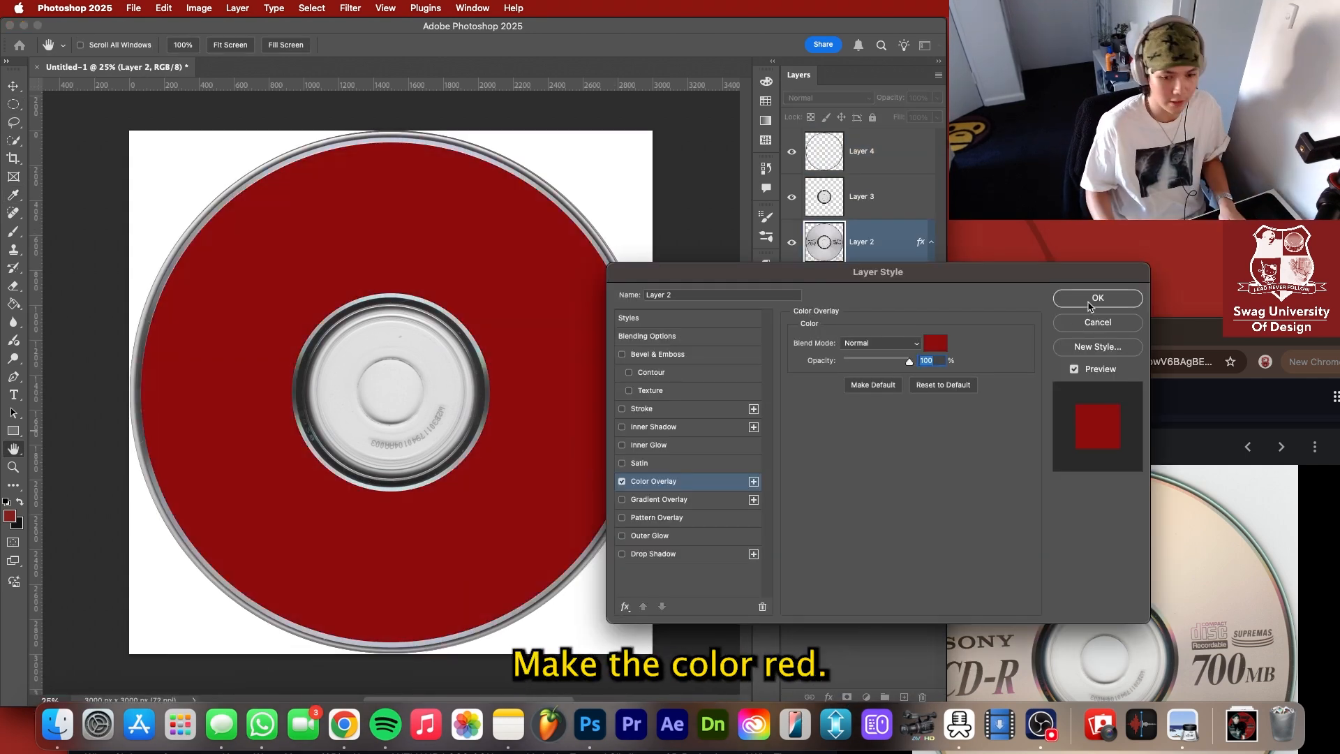
click(1093, 302)
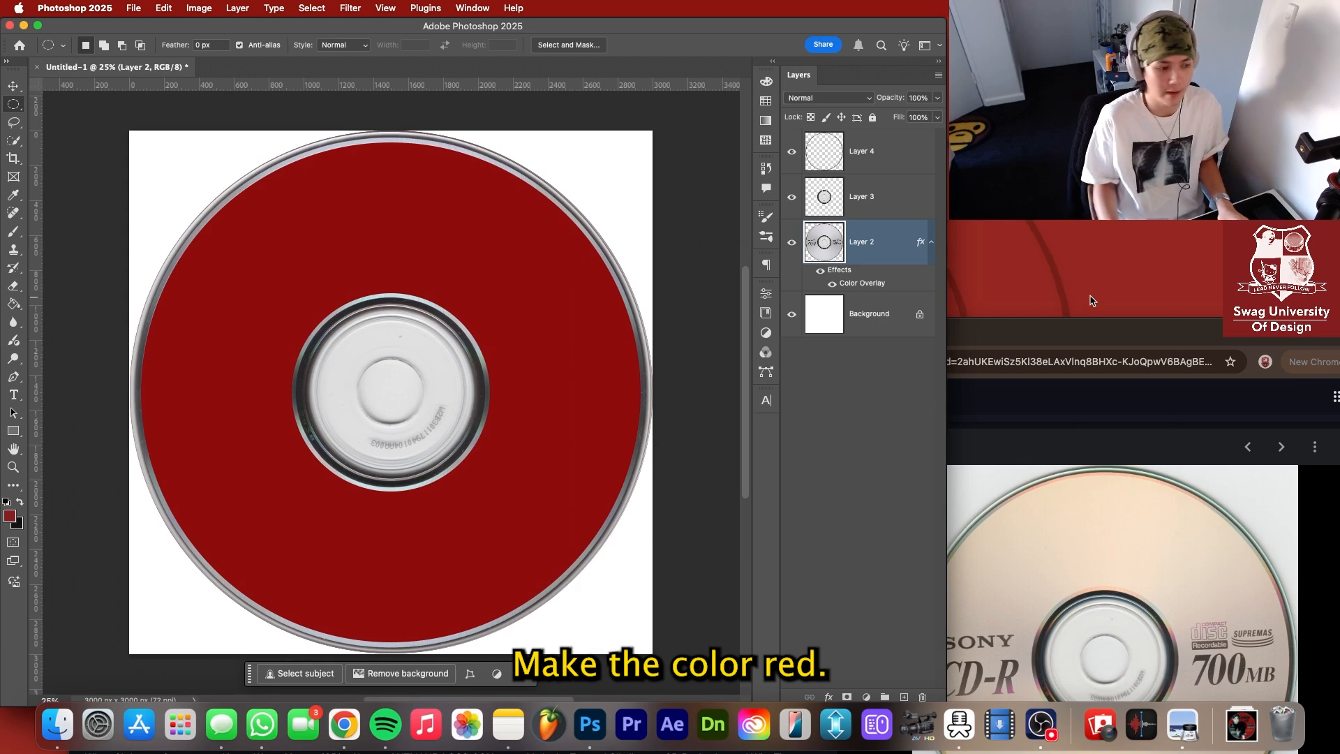
Load the Layer 4 rim as a selection and convert it into a work path.
key(t)
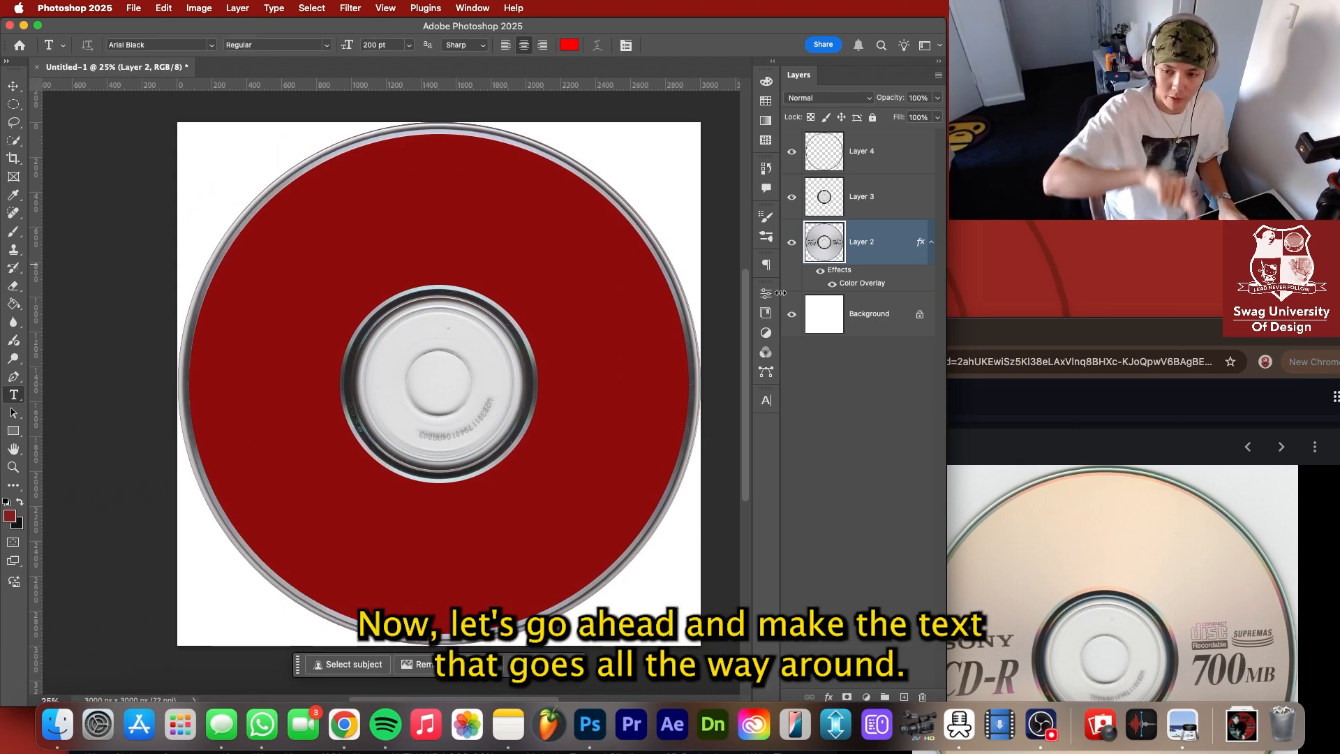
click(830, 159)
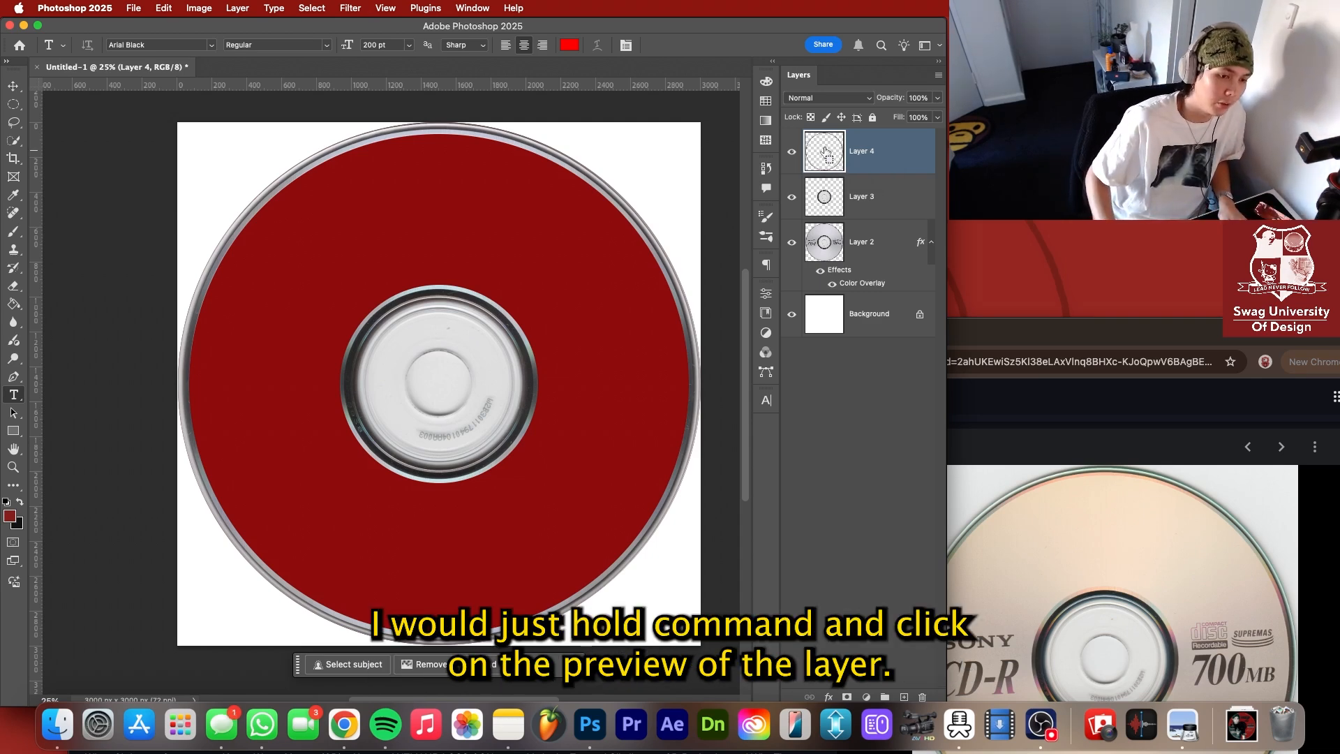
super+click(830, 161)
click(12, 104)
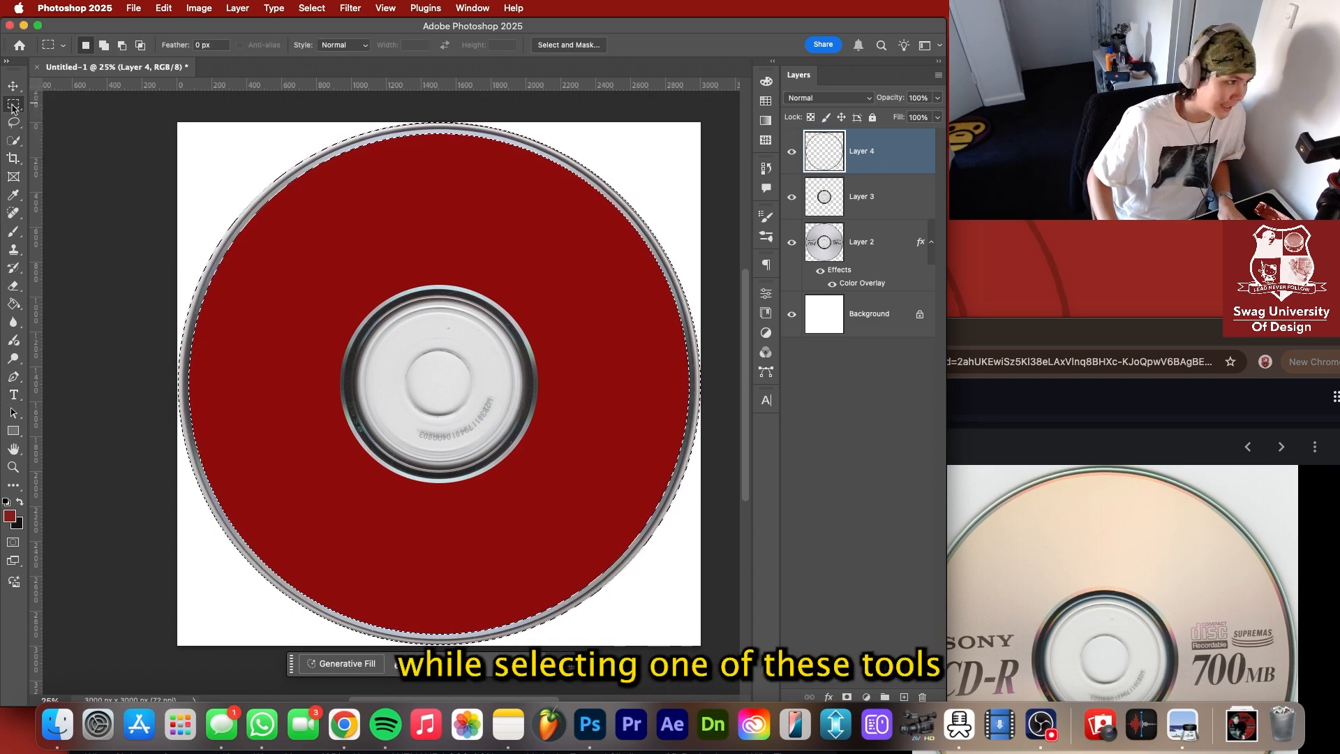
right_click(558, 151)
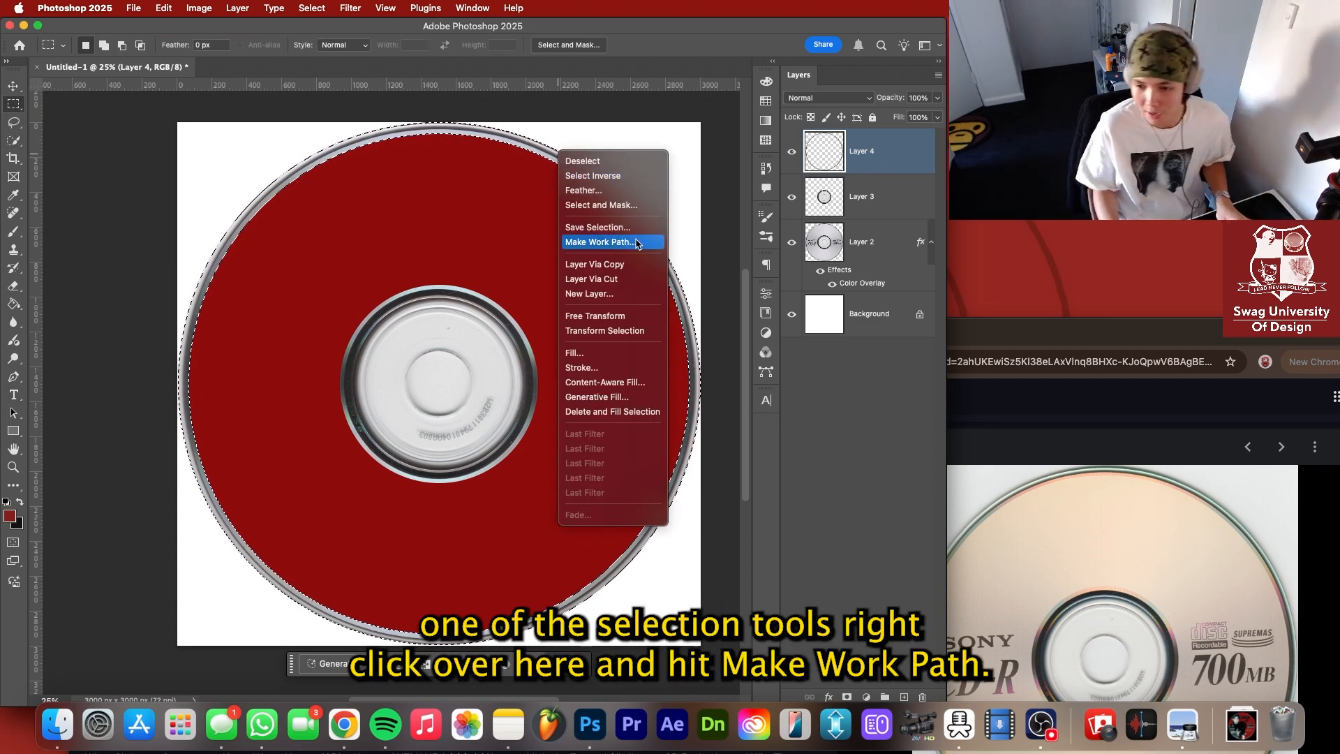
click(600, 242)
click(667, 361)
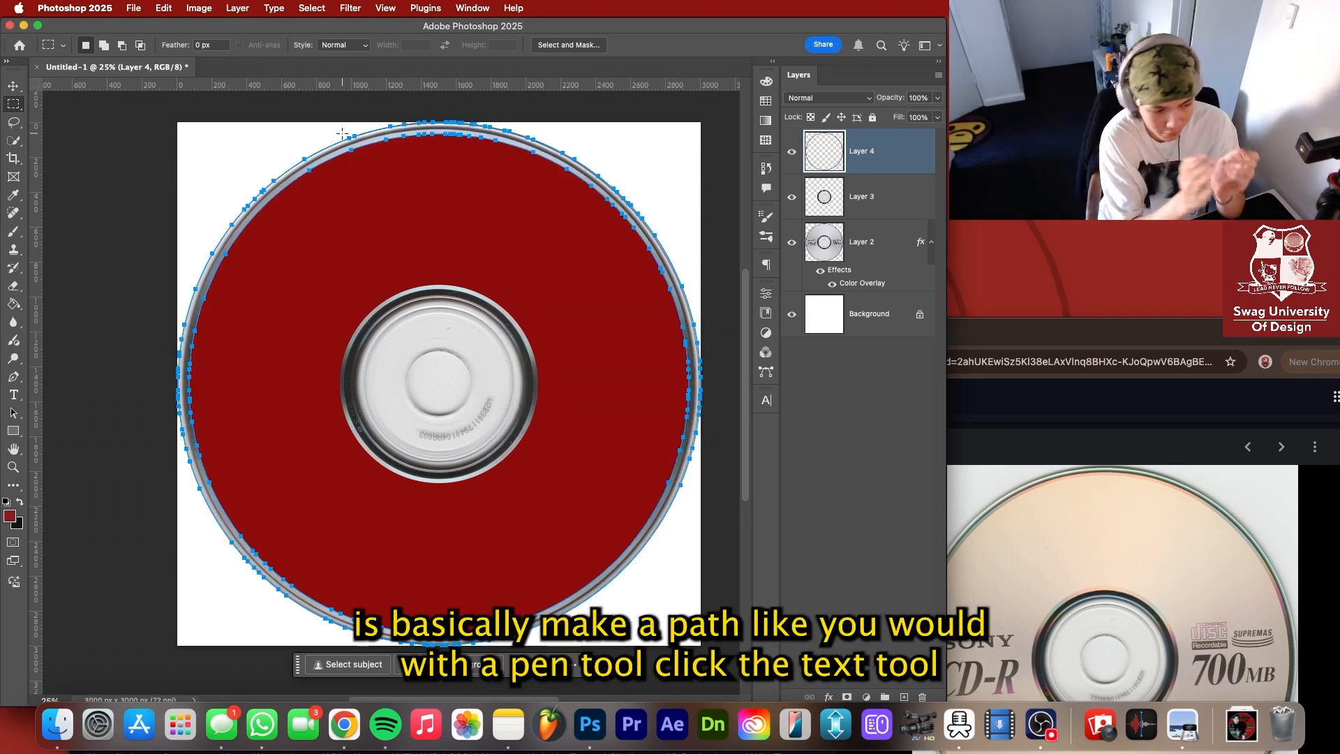
Add placeholder Lorem ipsum type running along the circular rim path.
click(13, 395)
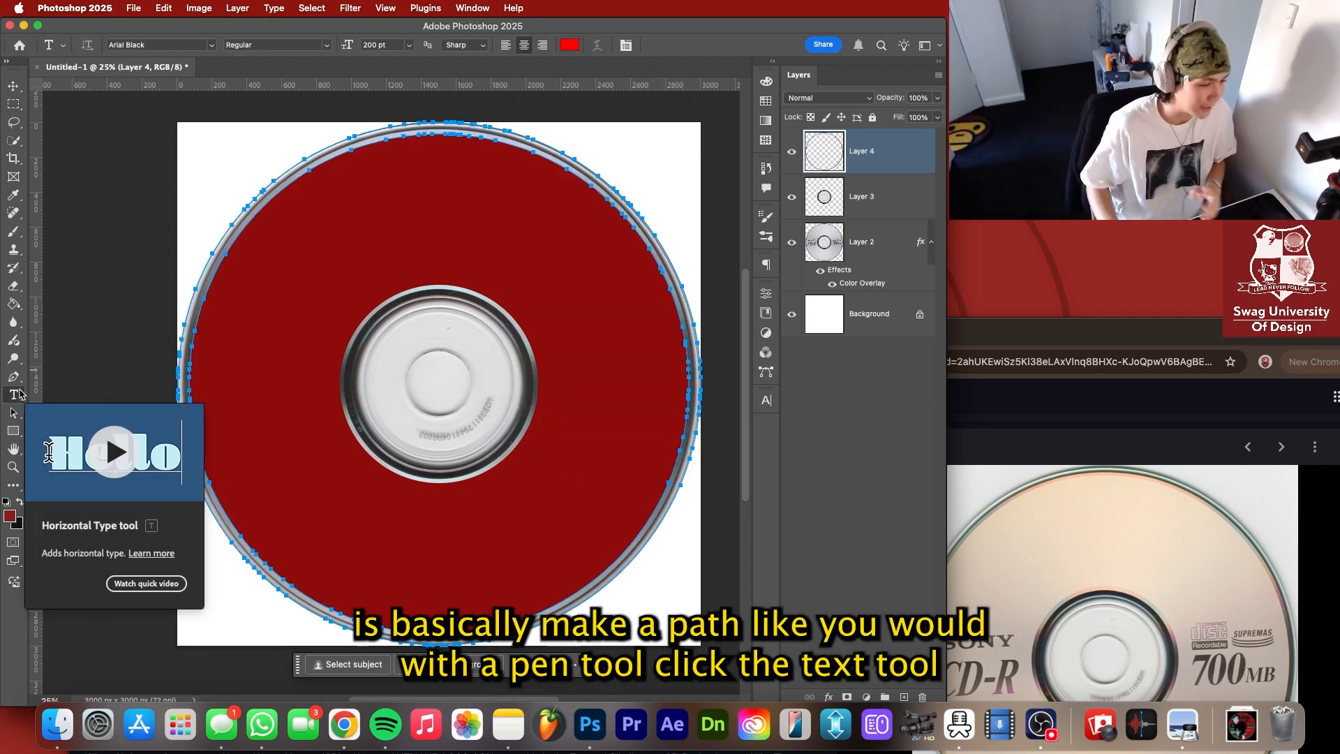
click(332, 157)
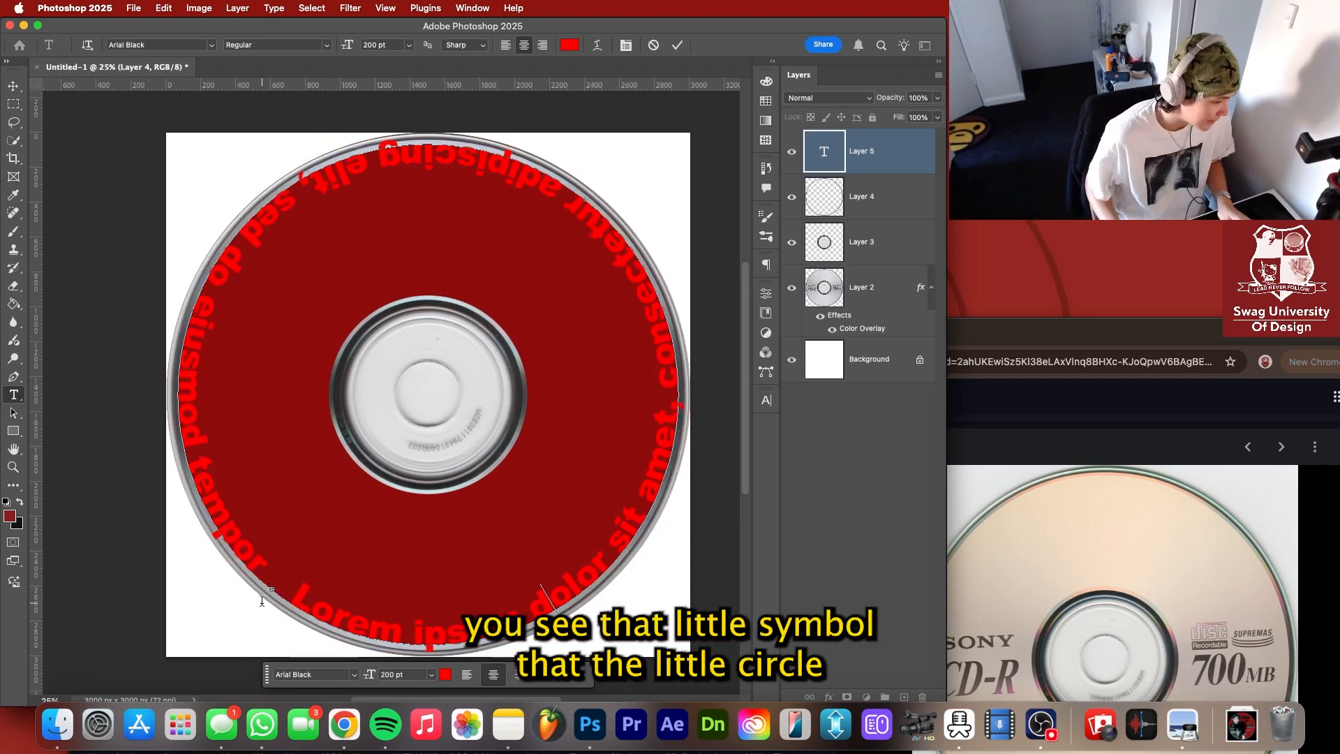
scroll(262, 601, up, 5)
scroll(320, 515, down, 8)
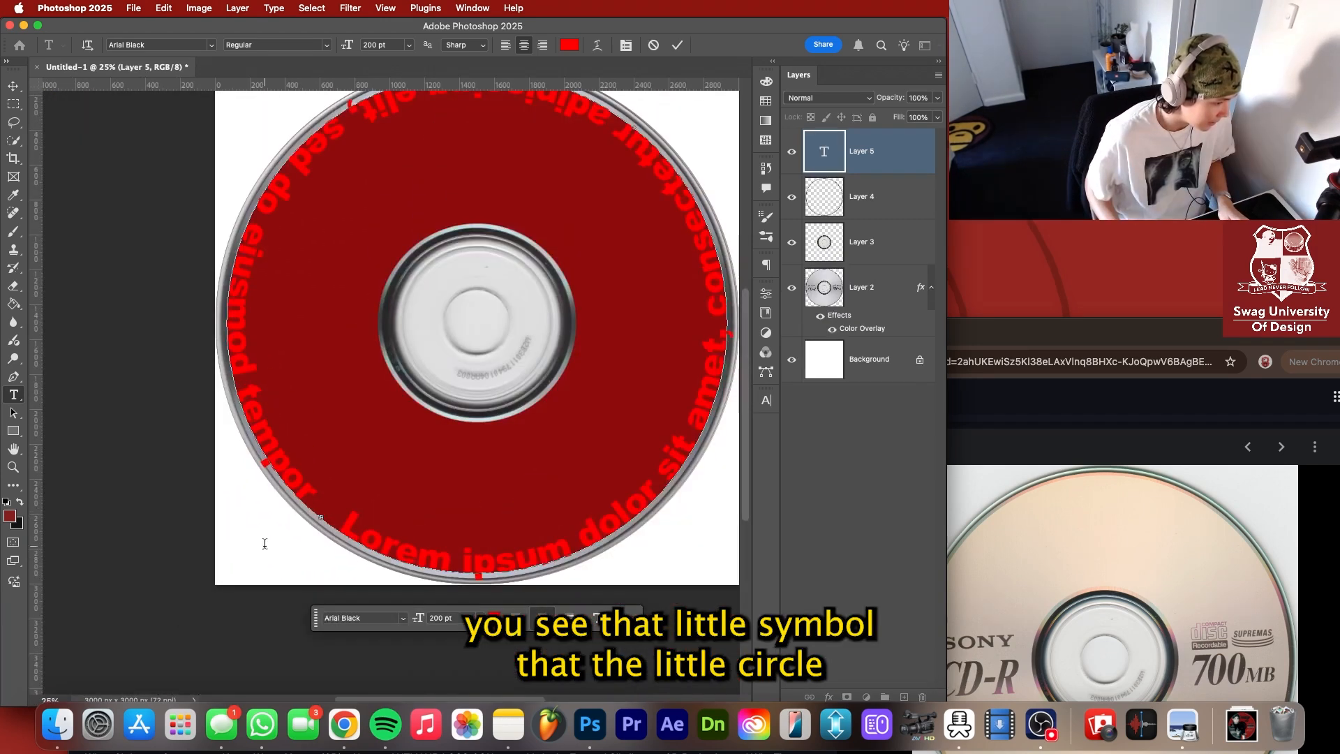
scroll(354, 465, up, 2)
key(super)
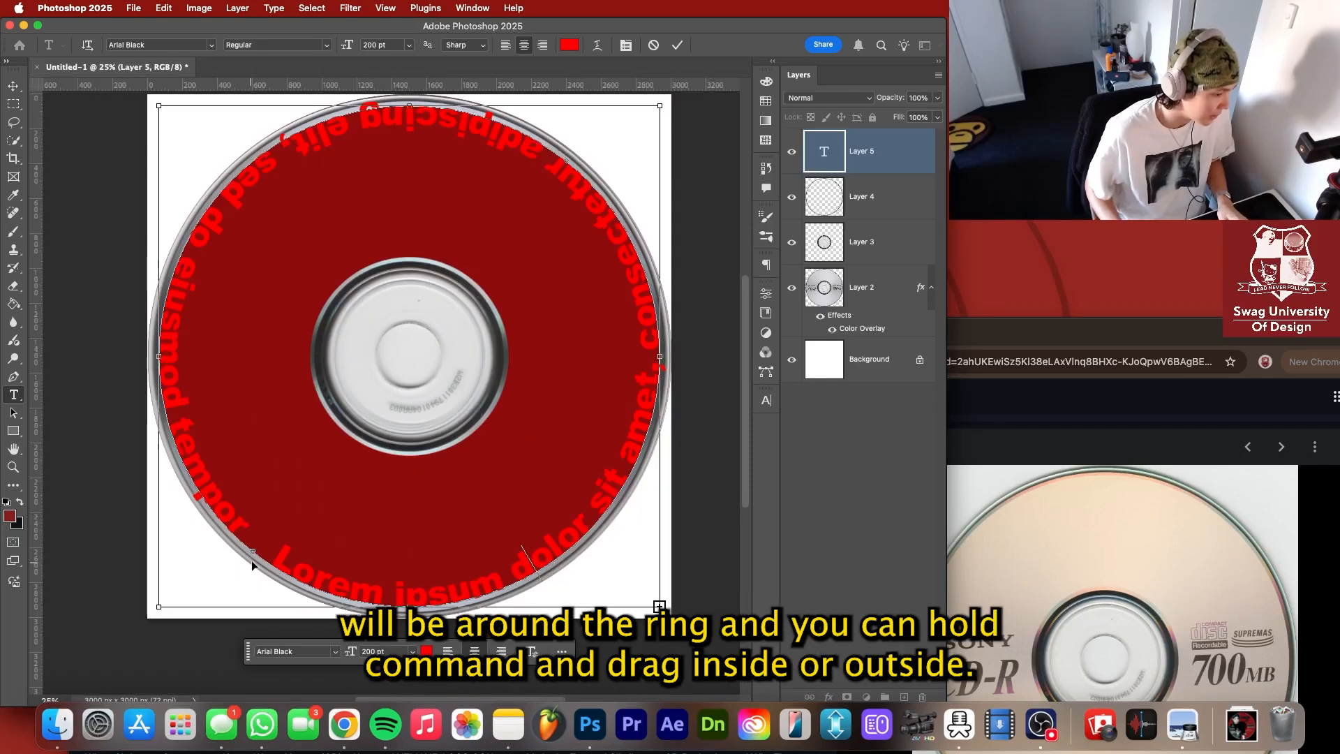
Keep the circular text on the inside of the path and reduce the font size of all of it.
drag(253, 554, 265, 537)
key(super+a)
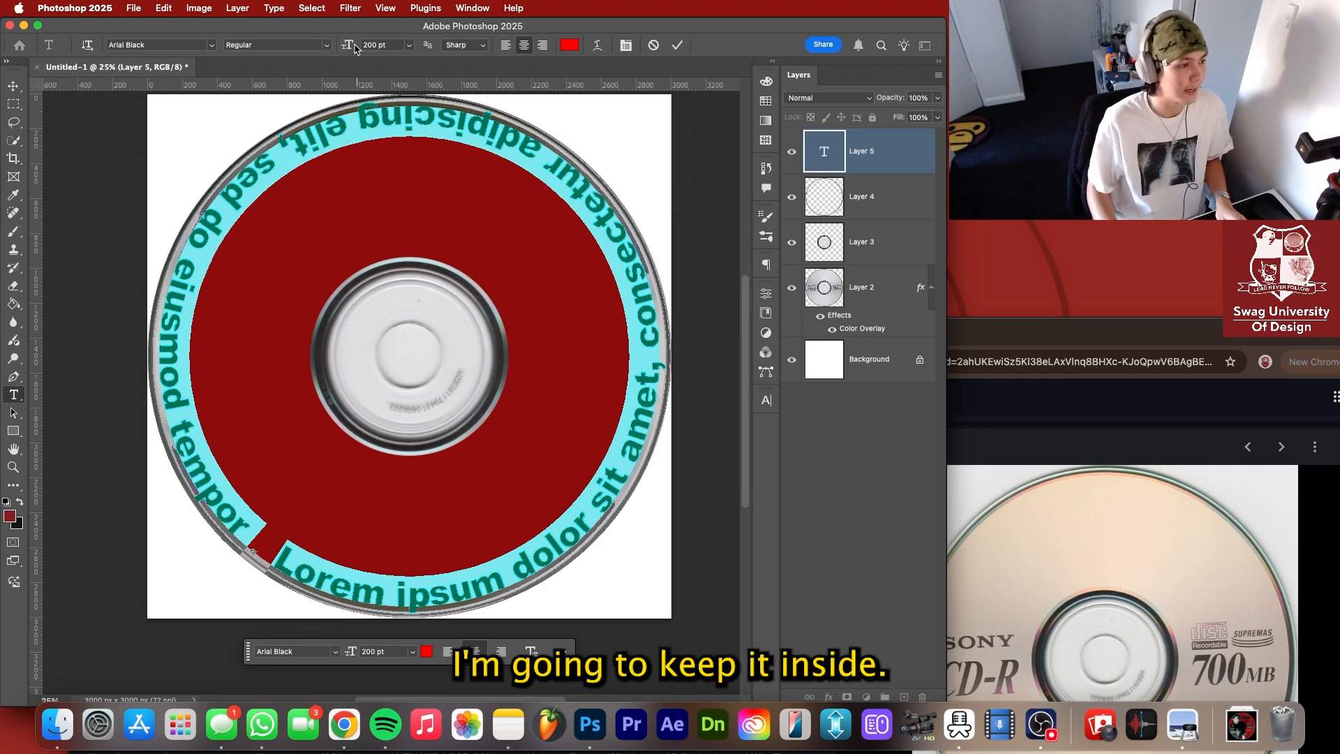
drag(355, 47, 271, 53)
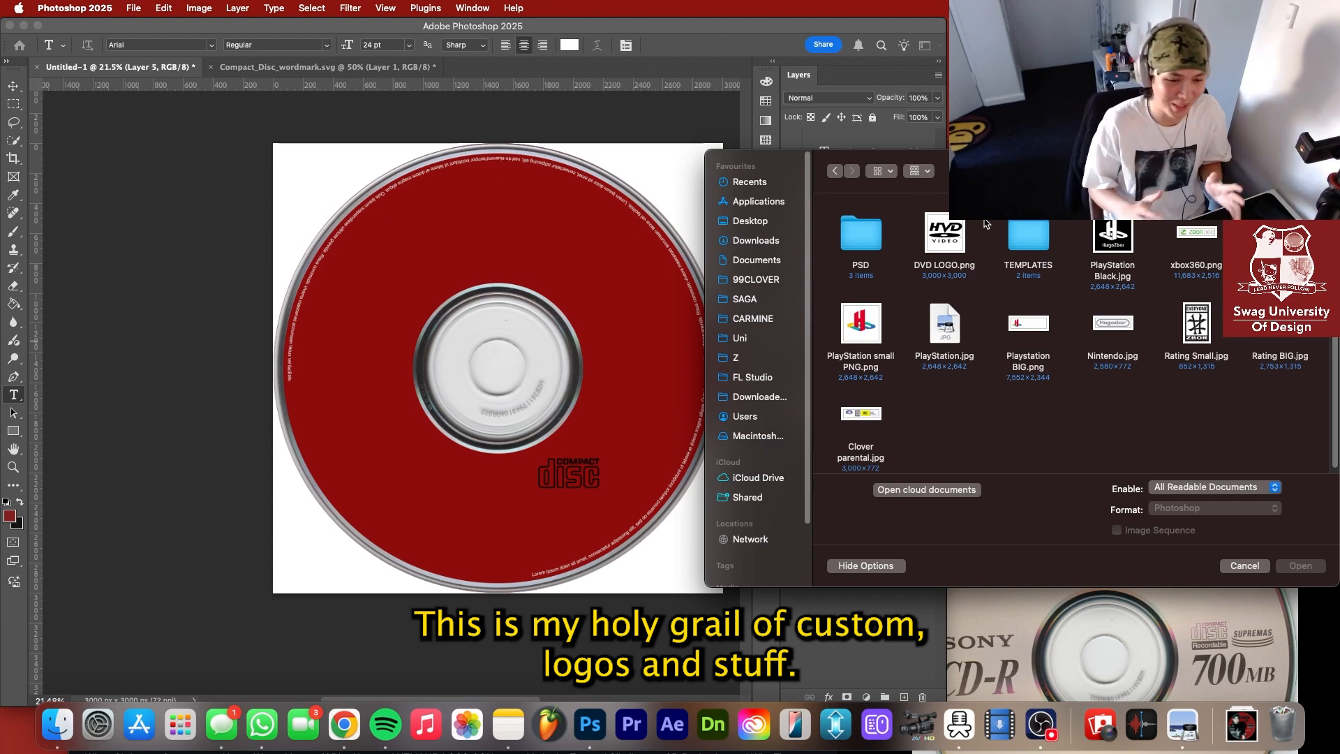
Place PlayStation Black.jpg from the ASSETS folder on the disc and scale it down to a small logo left of the hub.
drag(965, 170, 847, 169)
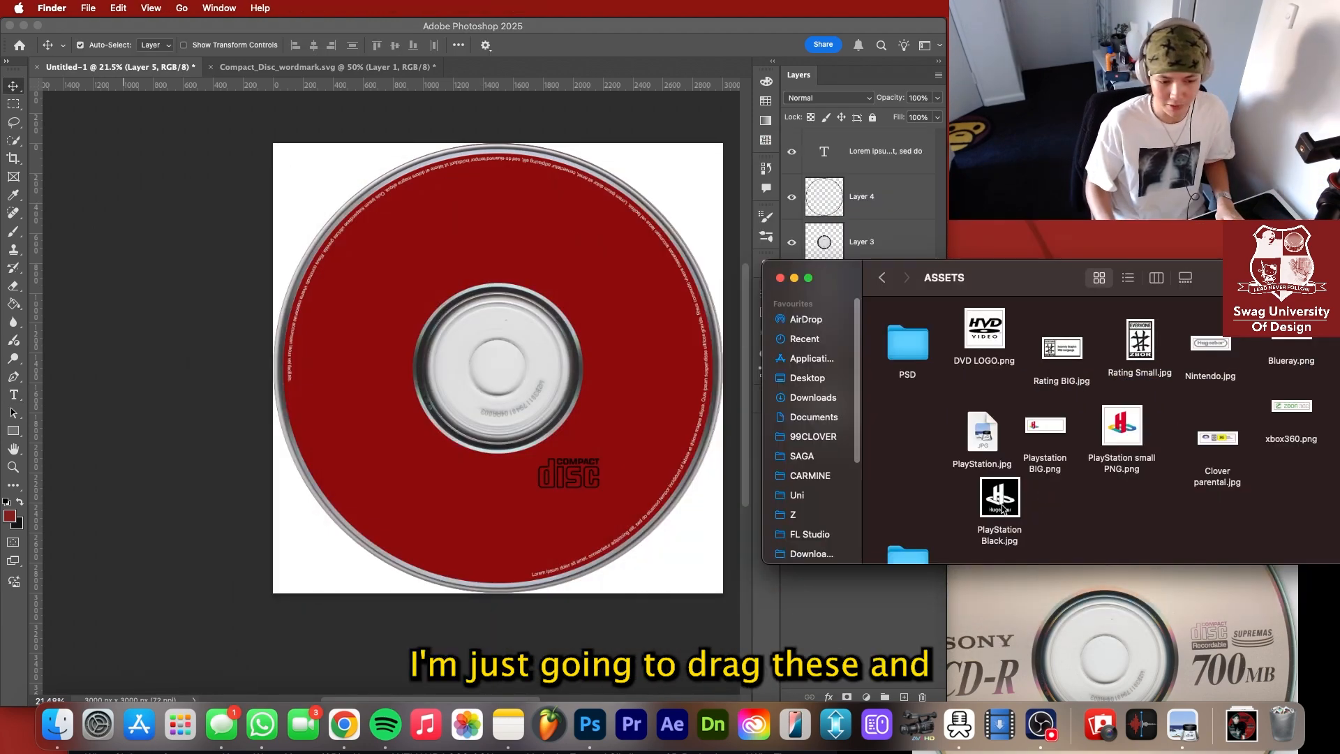
drag(999, 509, 545, 361)
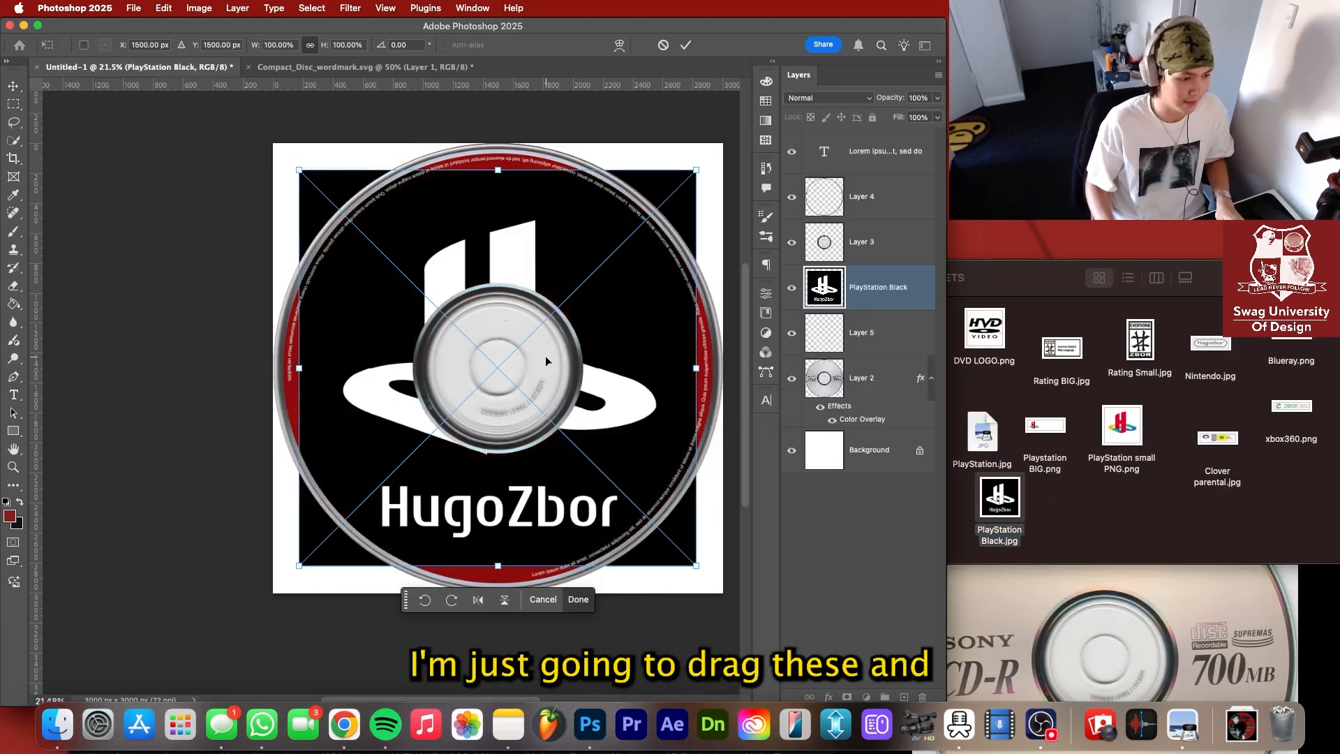
drag(698, 170, 359, 368)
key(Return)
Place Rating Small.jpg from the ASSETS folder, scaled to about 28%, on the red area below and left of the hub.
click(1086, 301)
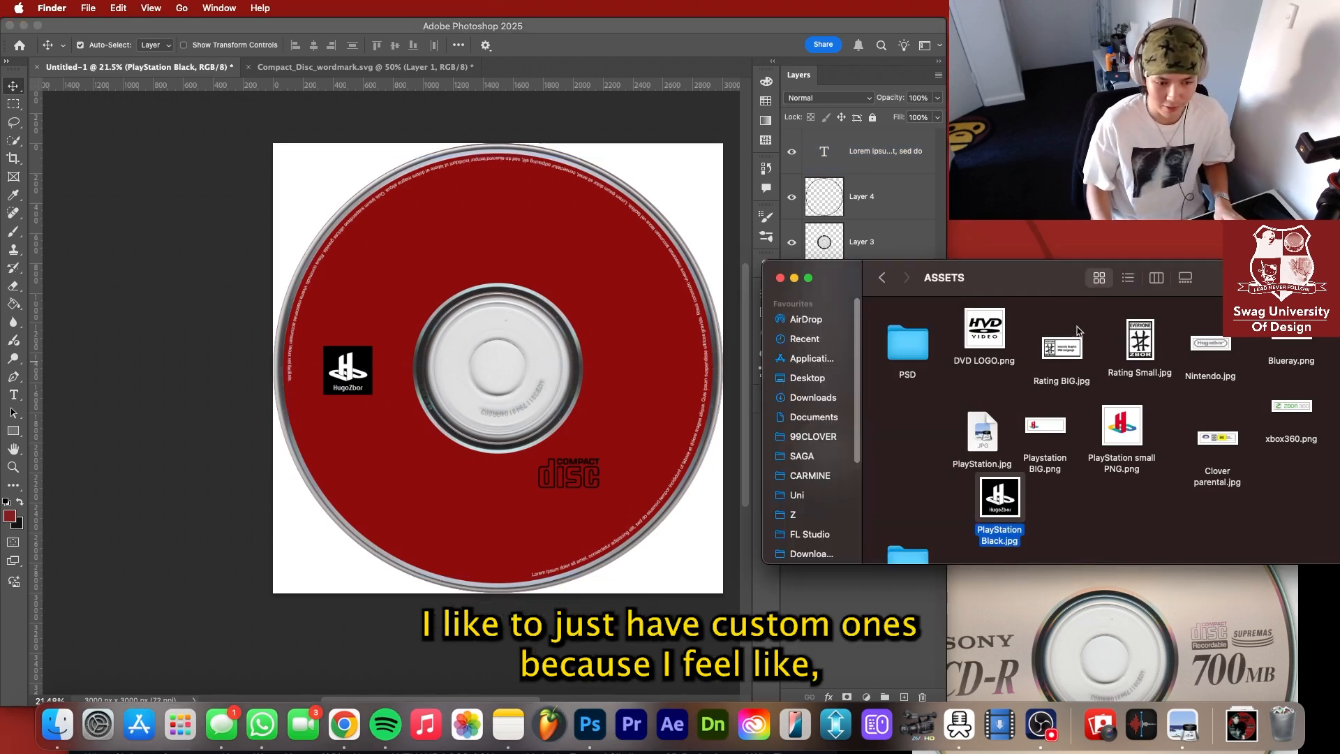
drag(1141, 340, 532, 409)
drag(565, 268, 415, 467)
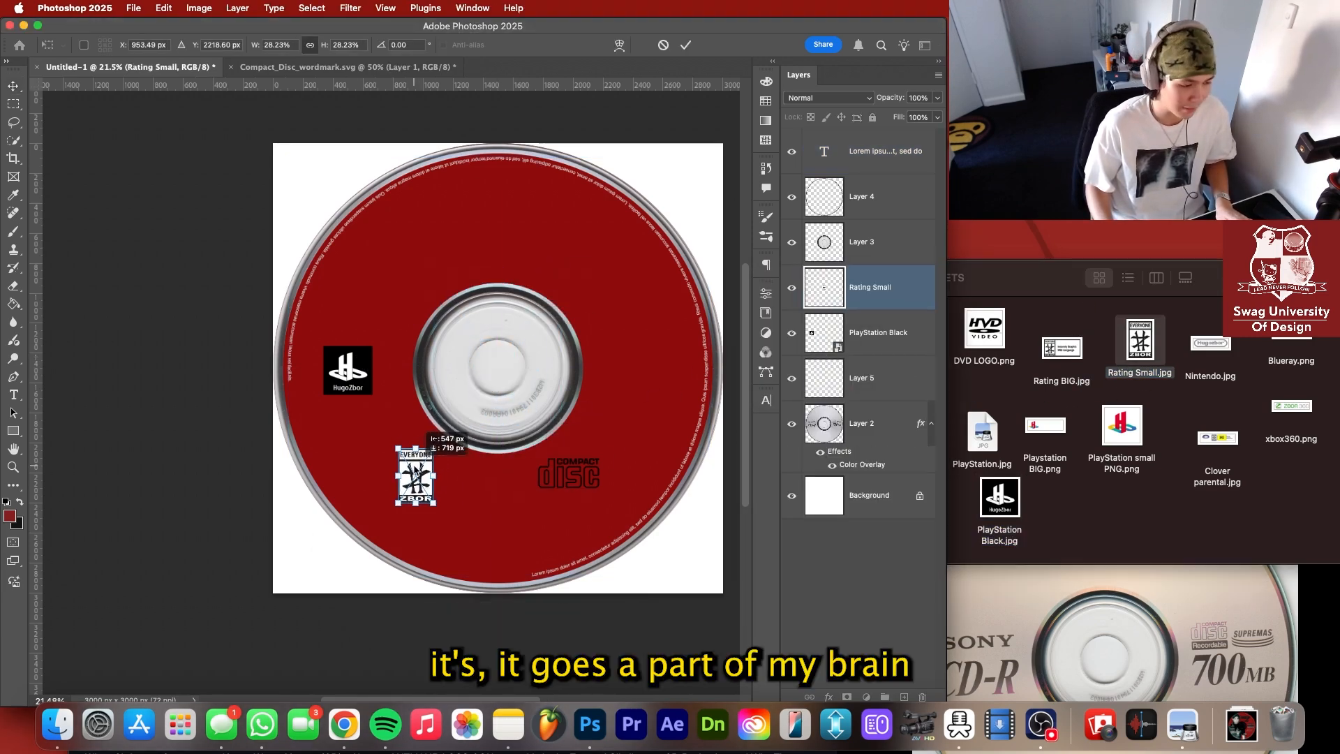
key(Return)
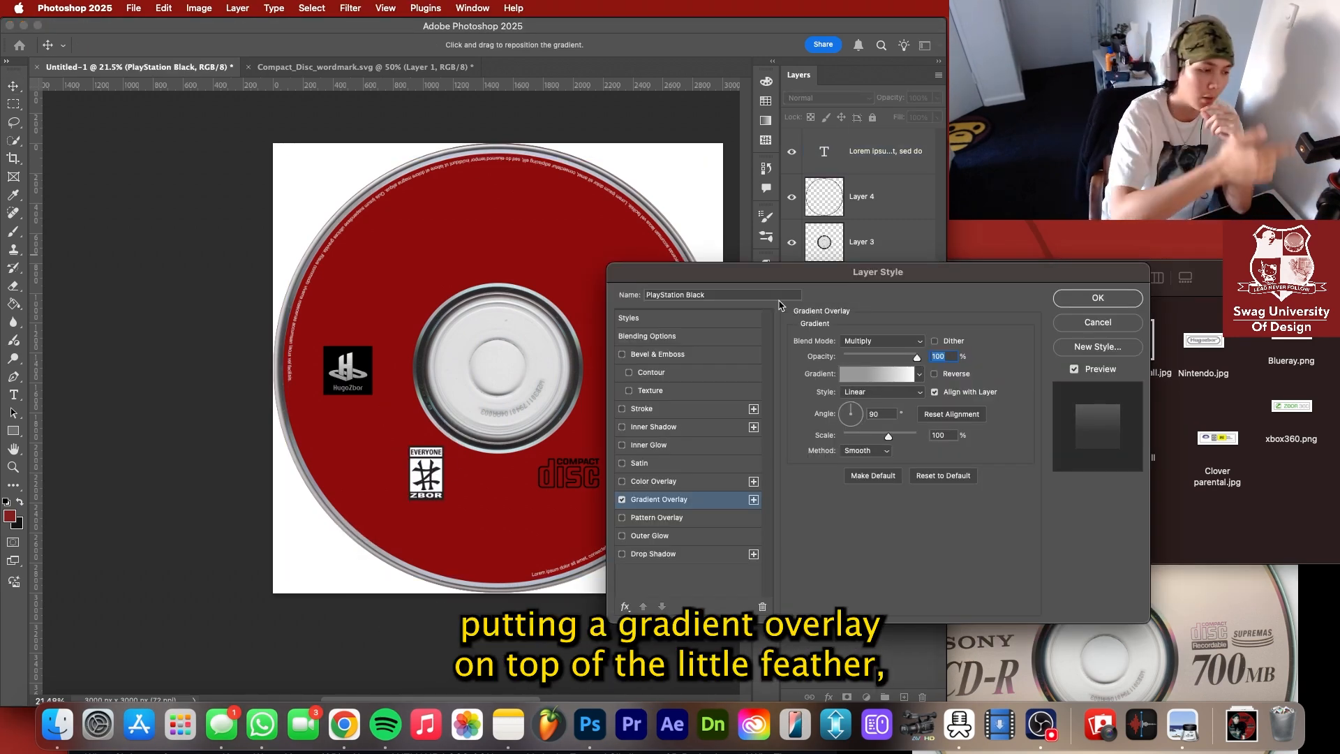
Open the blend mode choices of the Gradient Overlay on the PlayStation Black logo layer.
drag(770, 284, 908, 293)
click(1019, 350)
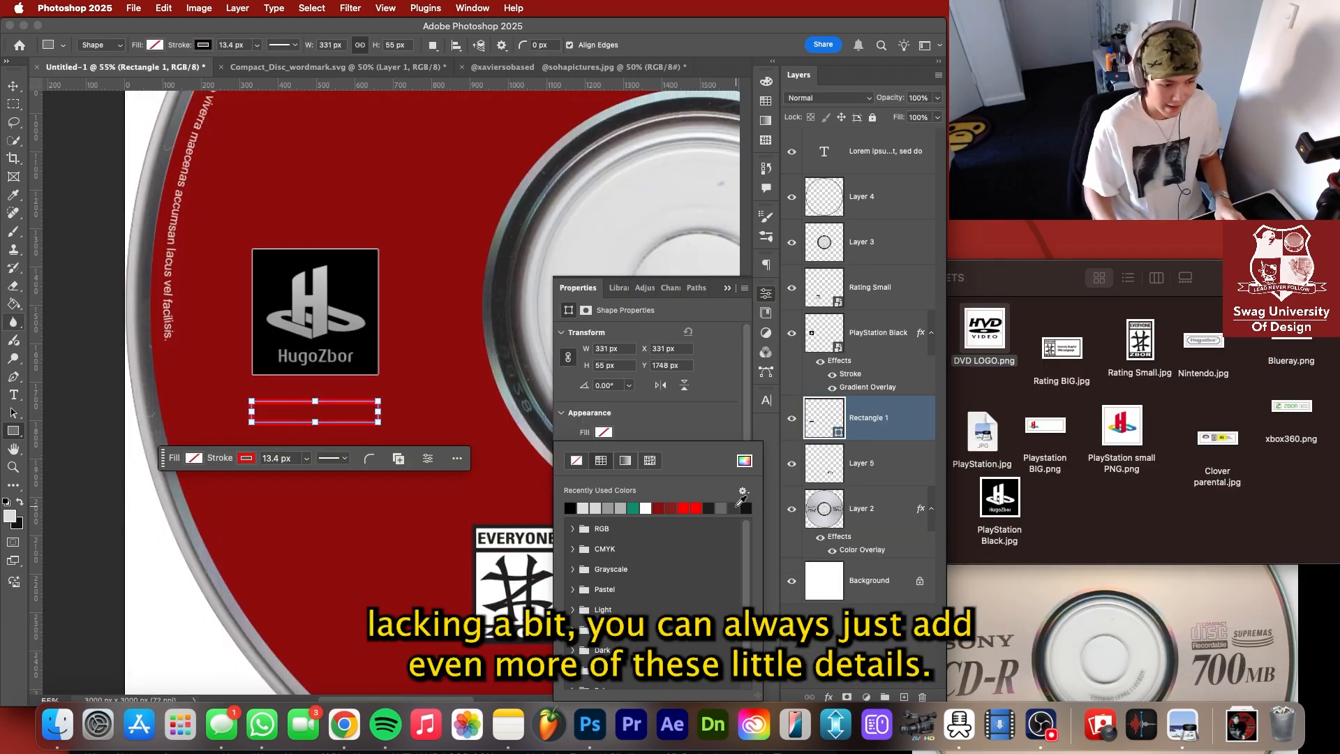
Give the small rectangle below the PlayStation logo a black stroke and a light grey fill.
click(739, 505)
click(155, 46)
click(78, 119)
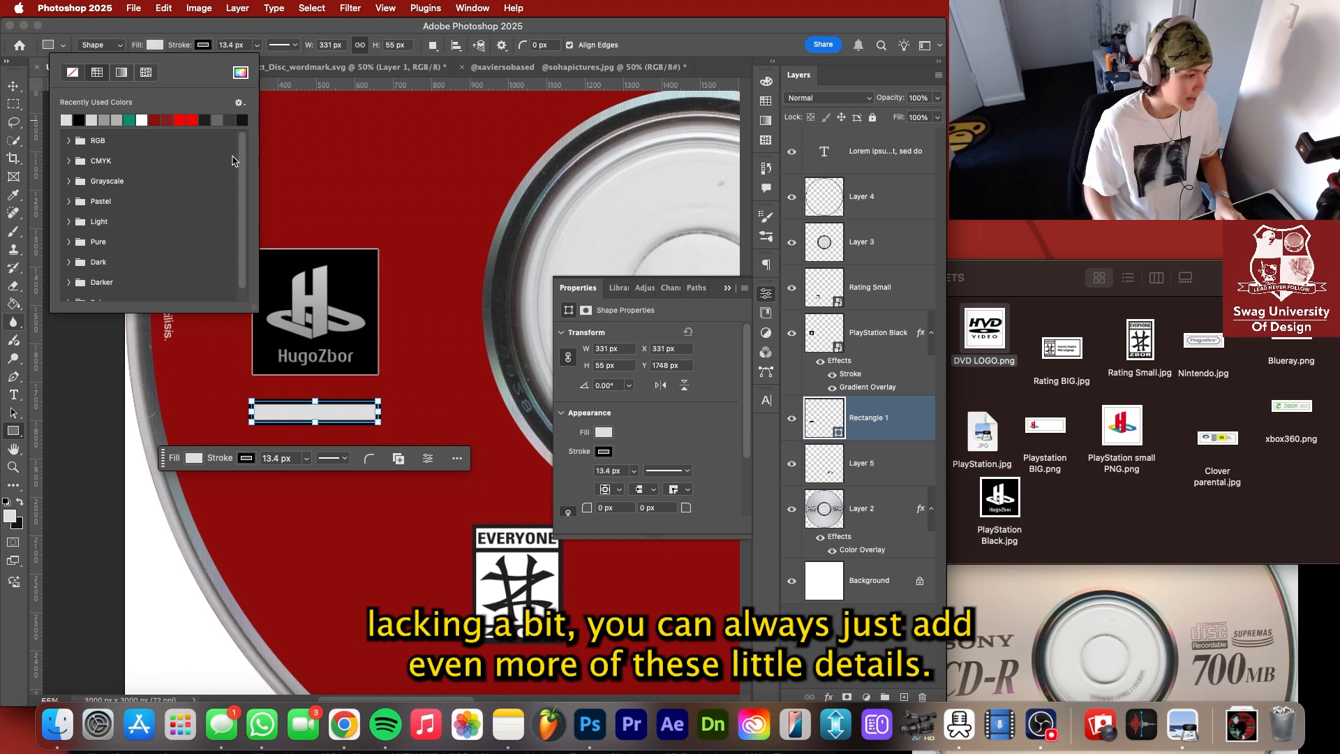
Thin the rectangle's stroke to 3.15 px.
click(203, 46)
click(257, 45)
click(254, 44)
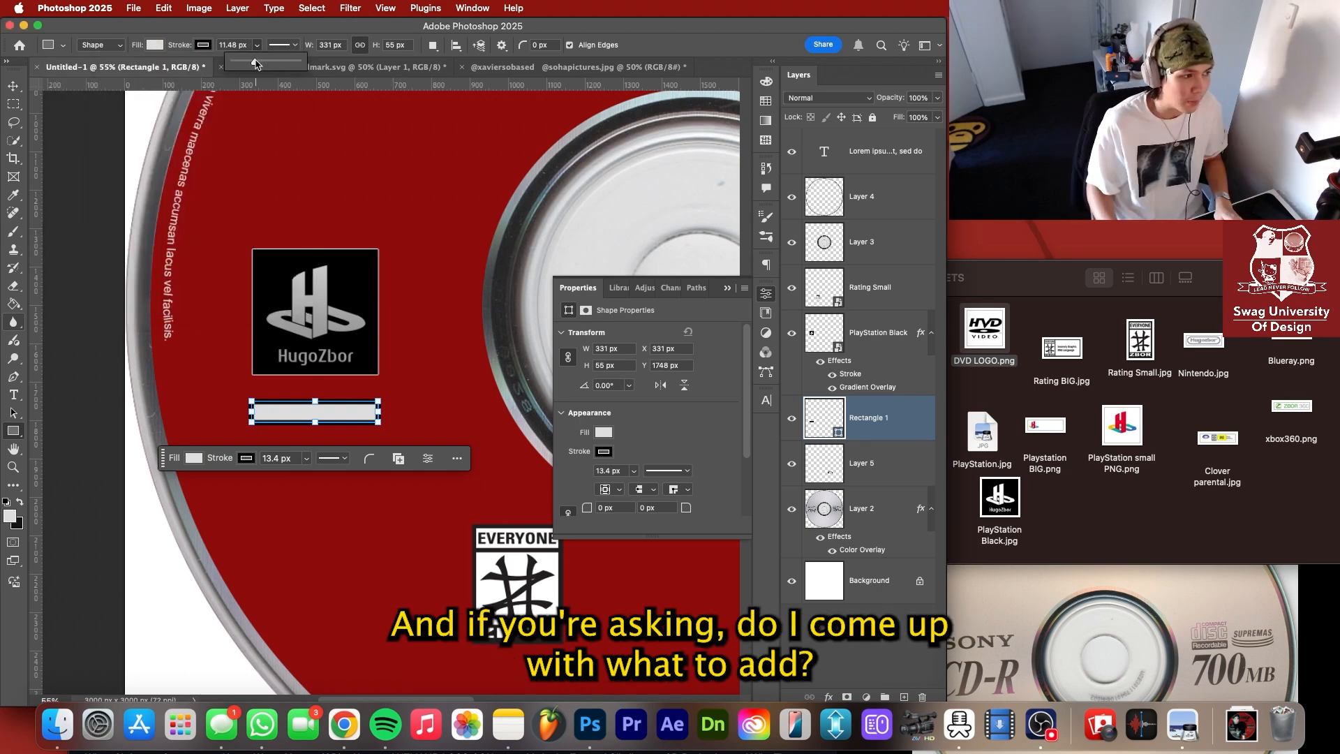
drag(257, 64, 249, 64)
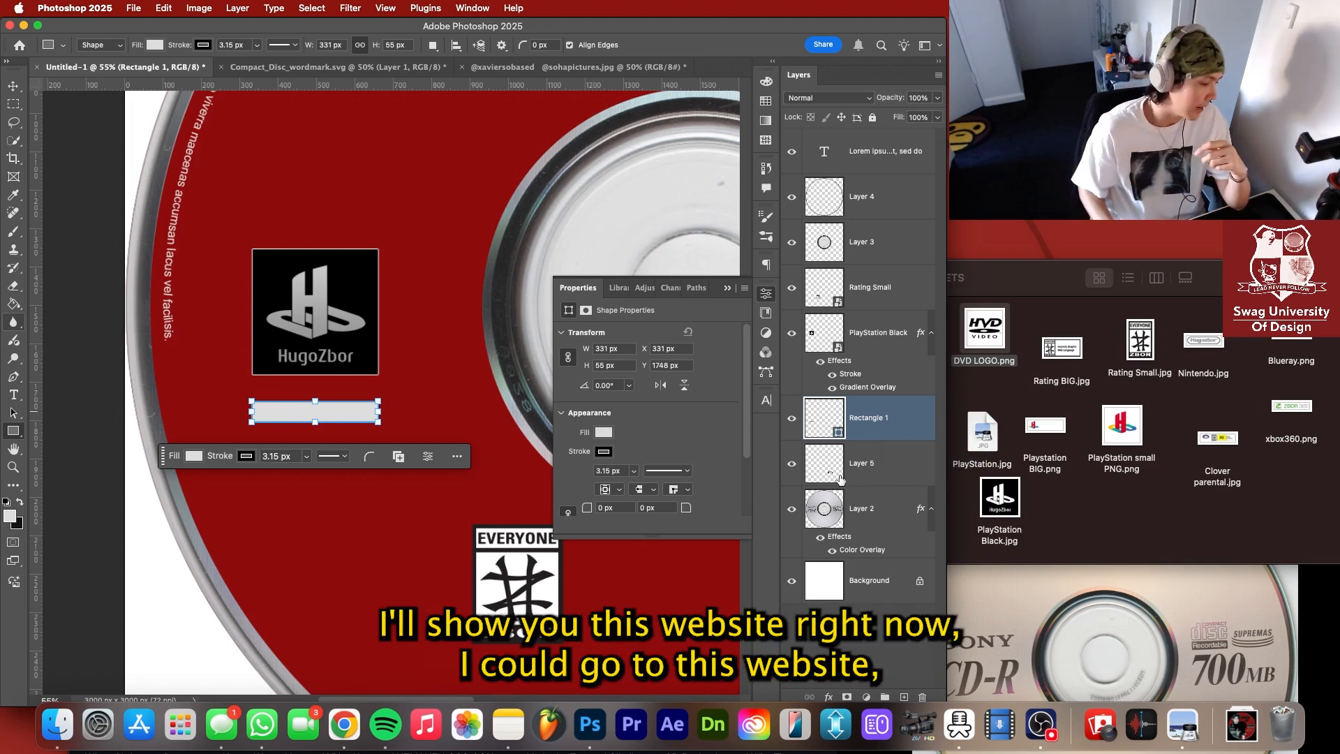
Switch to Chrome, go to thecoverproject.net and open its Playstation 2 game covers list.
click(349, 716)
drag(520, 334, 481, 105)
click(285, 162)
text(thecoverproject.net)
key(Return)
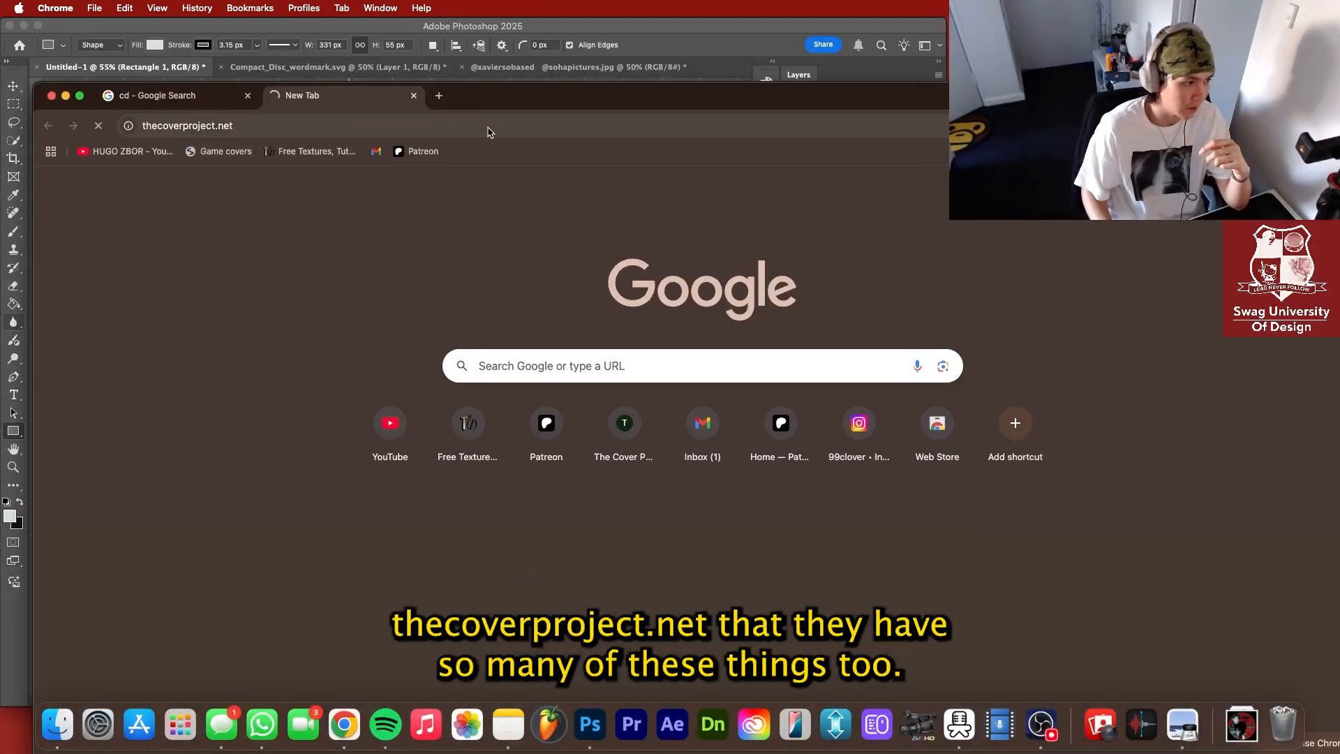
scroll(447, 286, down, 8)
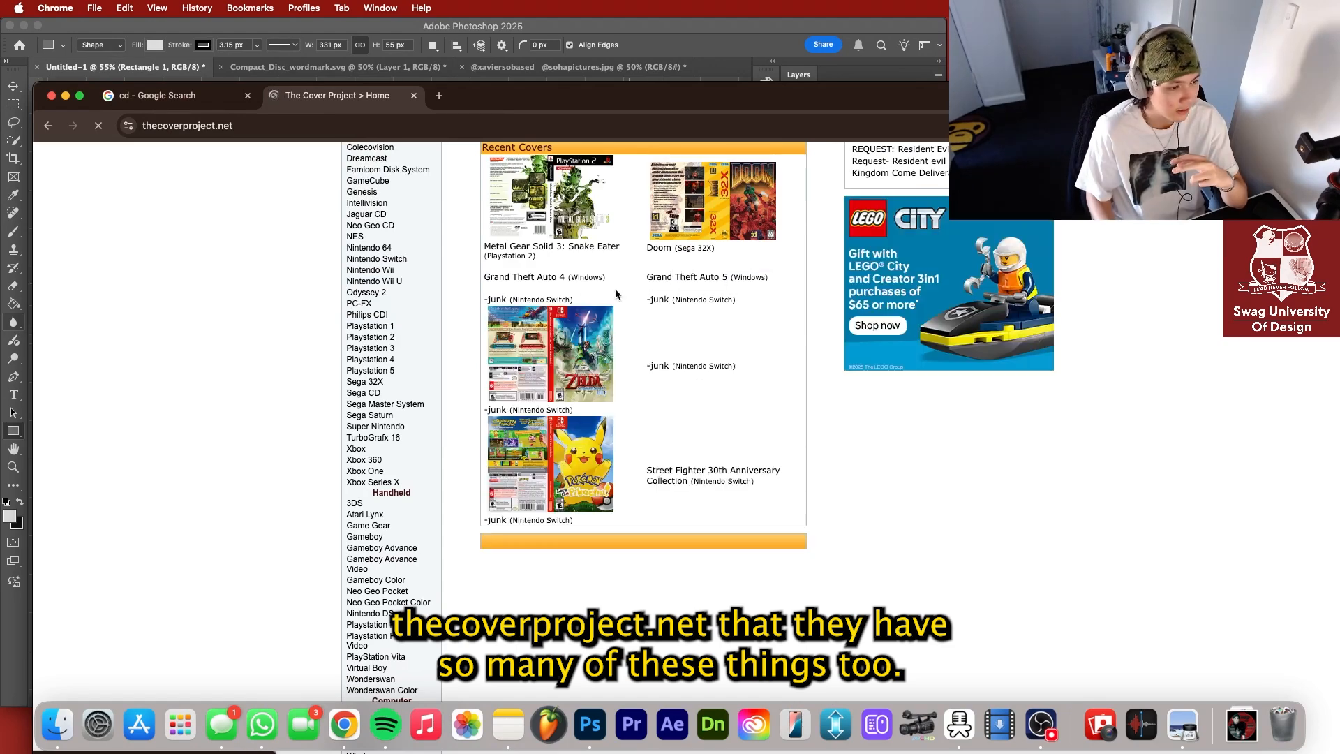
click(370, 337)
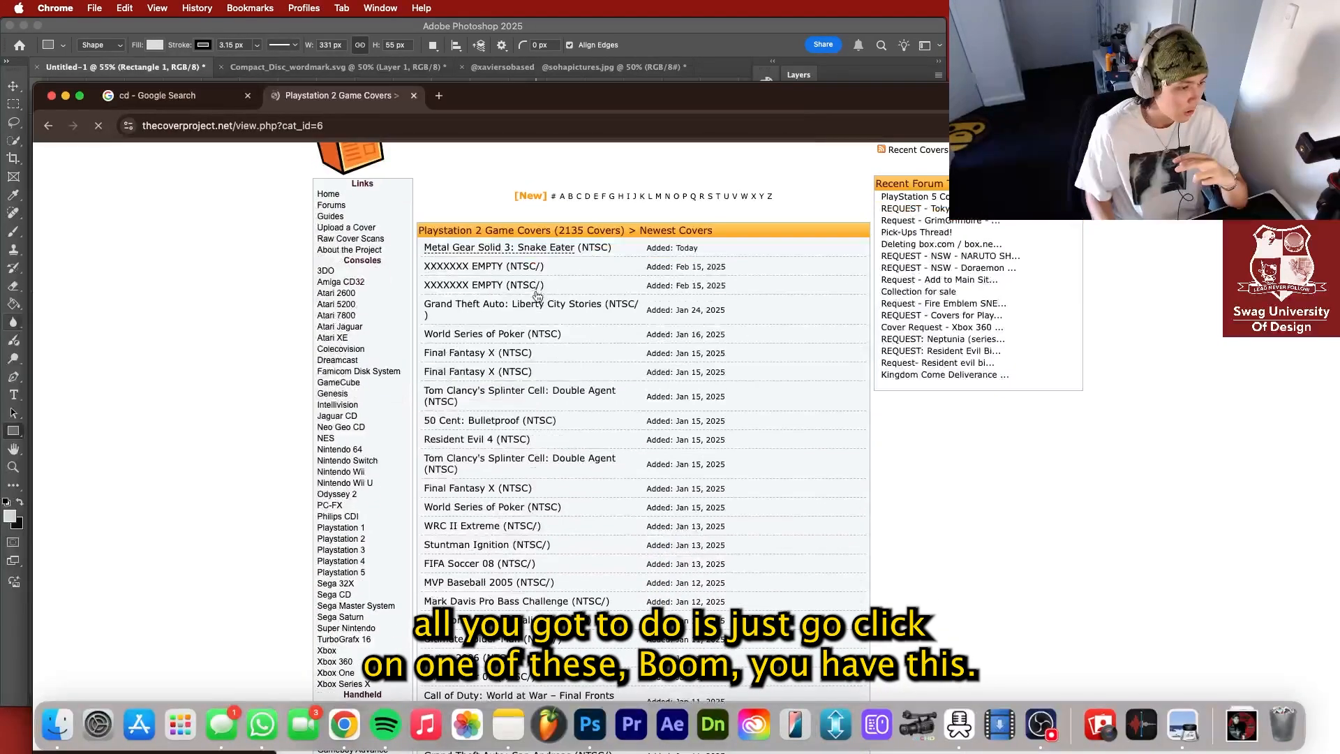
Open the Final Fantasy X disc cover page for reference, and switch back to Photoshop.
click(556, 352)
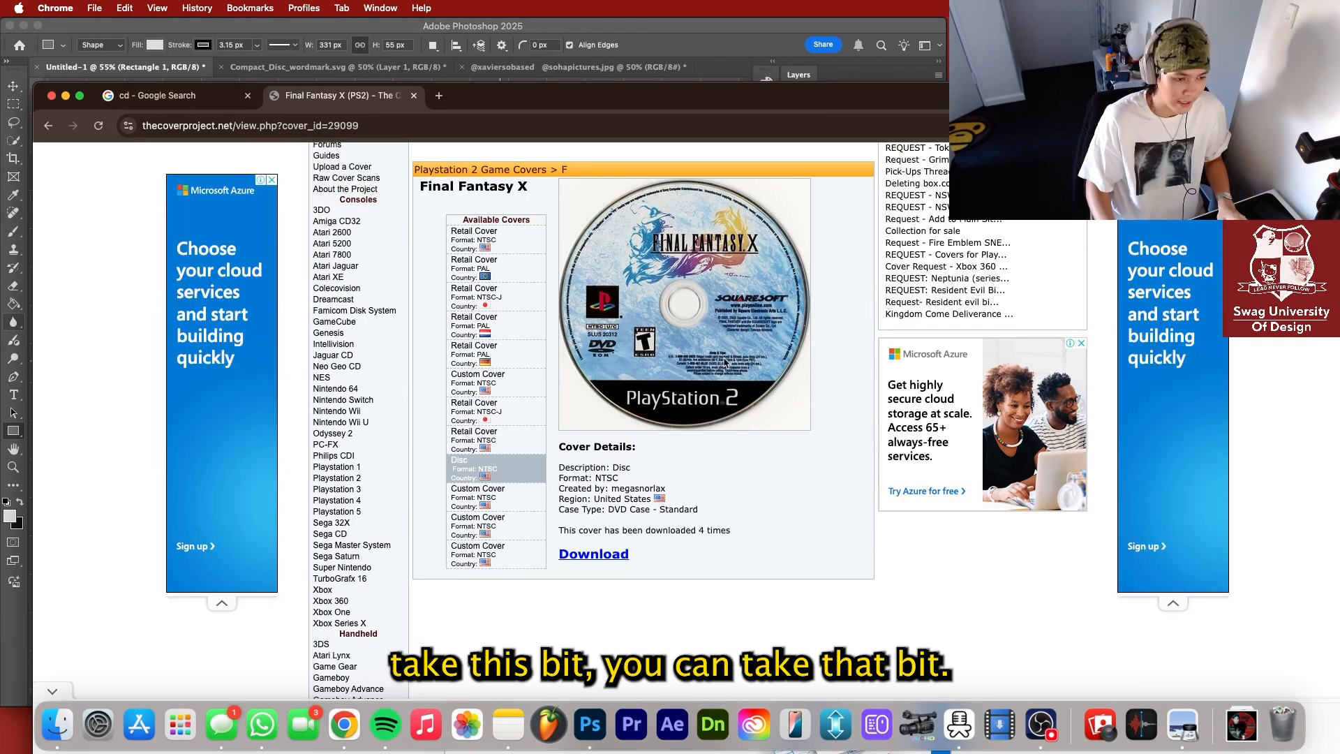
key(super+Tab)
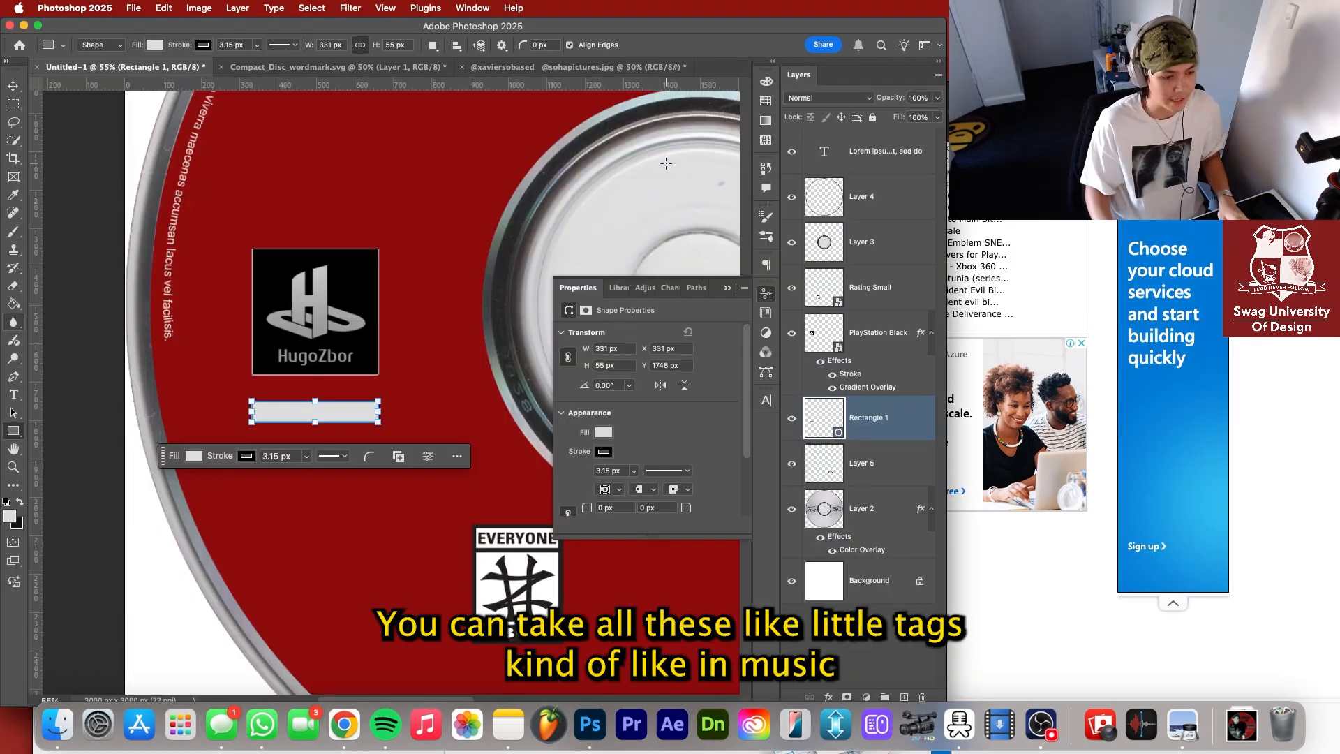
Duplicate the light grey rectangle below the PlayStation logo and narrow the copy to about its right-hand third.
click(877, 340)
click(878, 417)
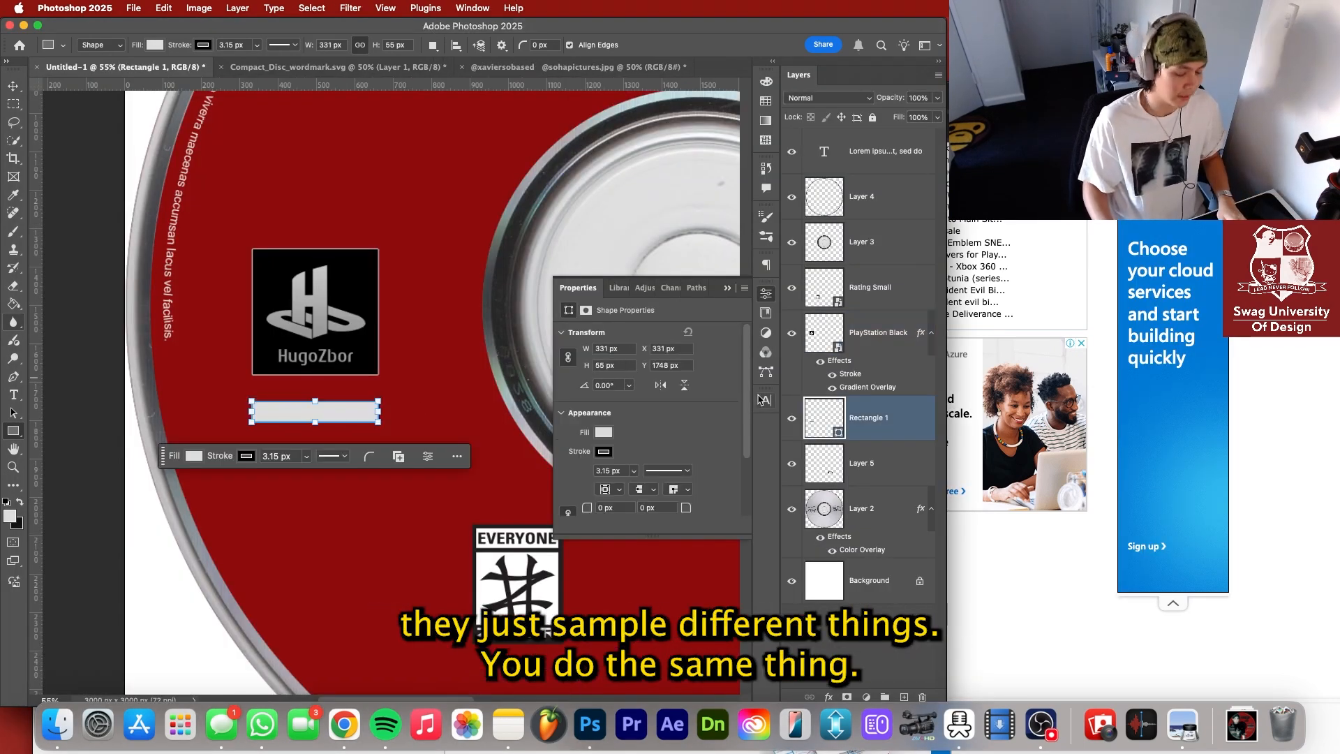
key(super+j)
key(super+t)
drag(251, 413, 335, 413)
drag(334, 413, 333, 413)
key(Return)
click(876, 340)
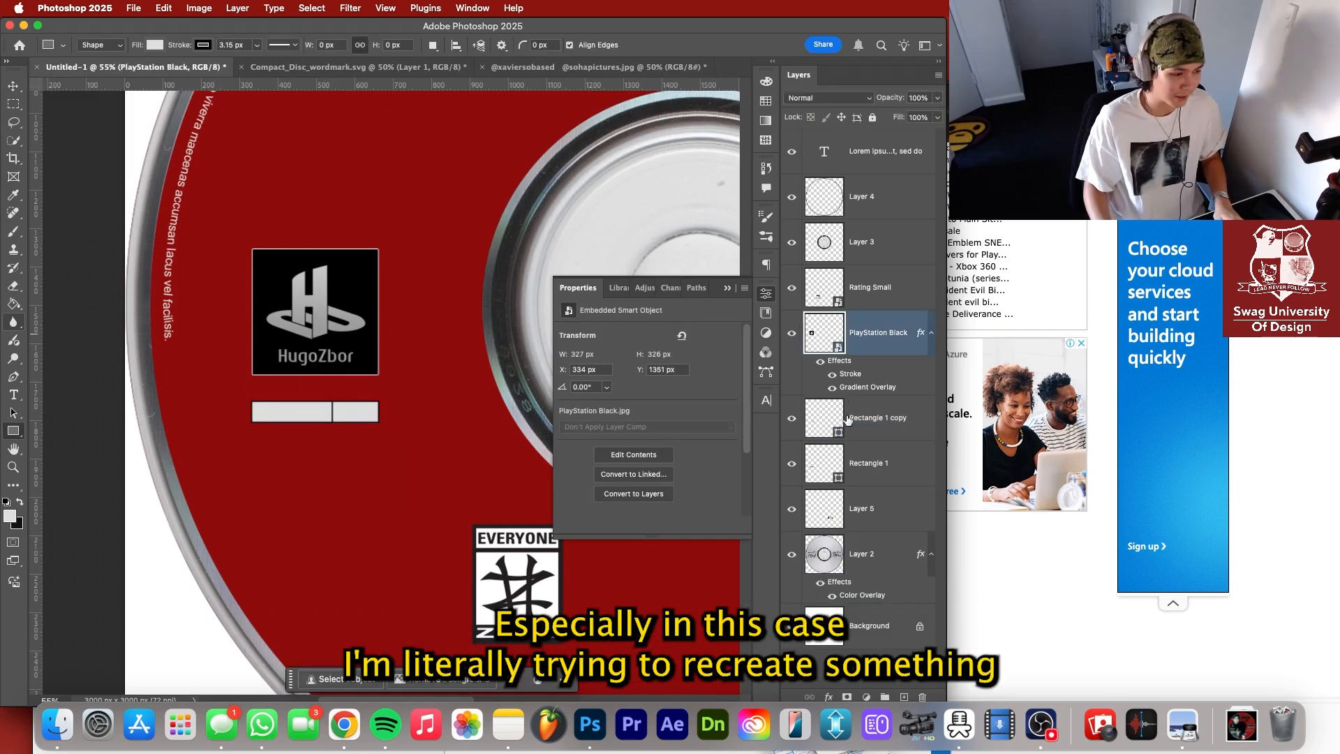
click(851, 423)
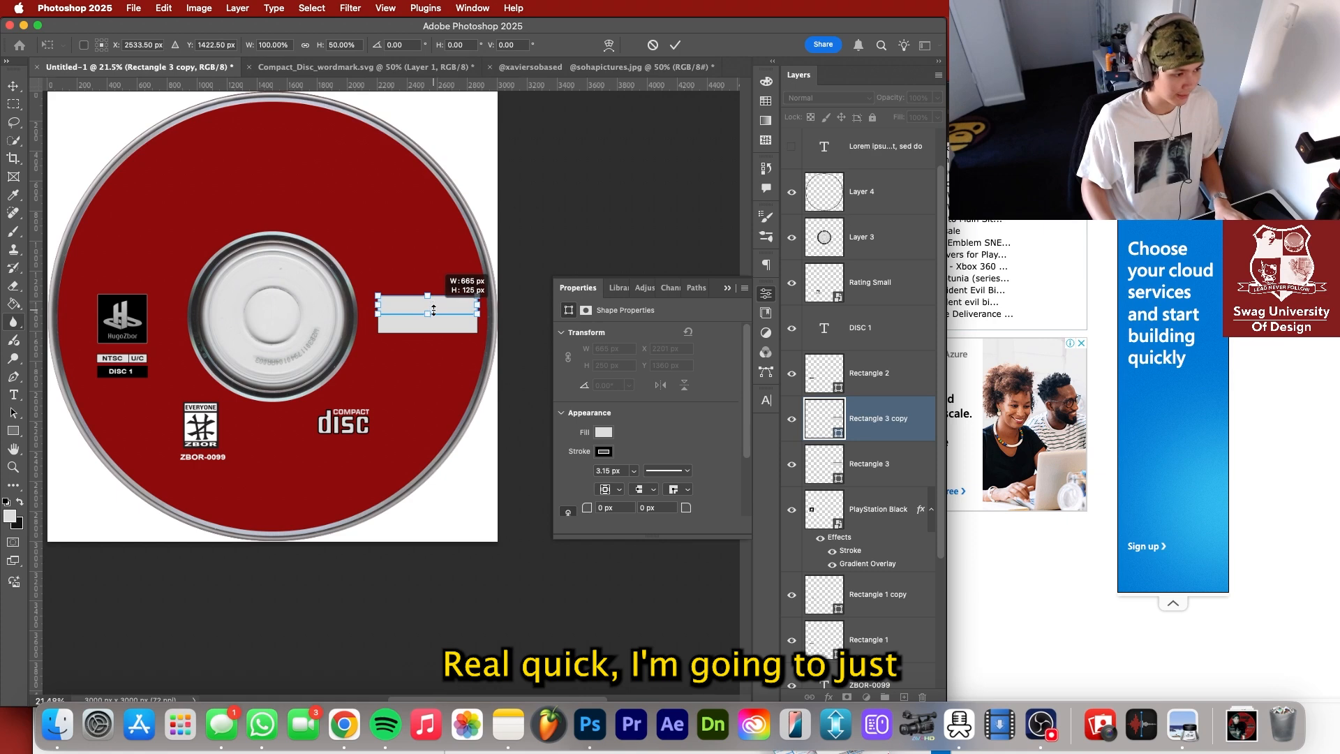
Scale the duplicate of the light grey rectangle on the disc's right side to 50% height.
key(ctrl+t)
click(903, 354)
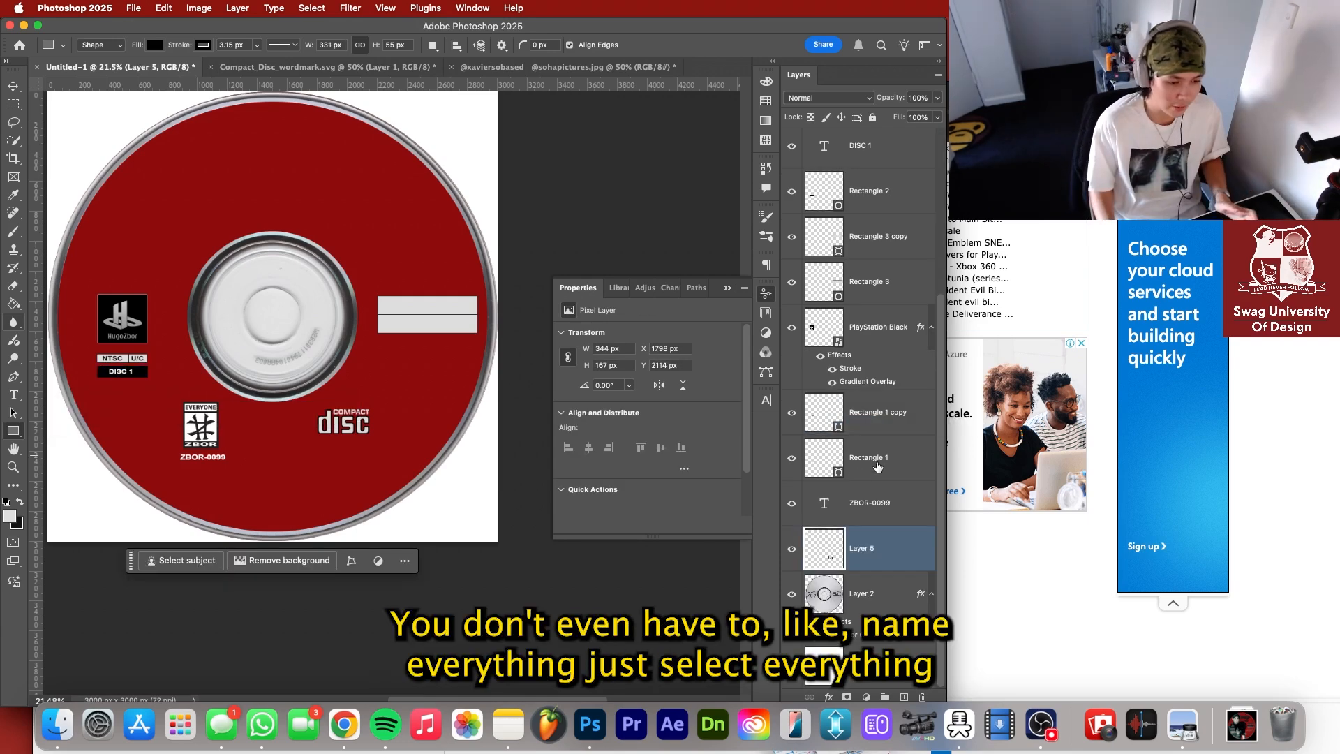
Group the layers from Layer 5 up to Rating Small and name the group Details.
click(862, 417)
click(869, 547)
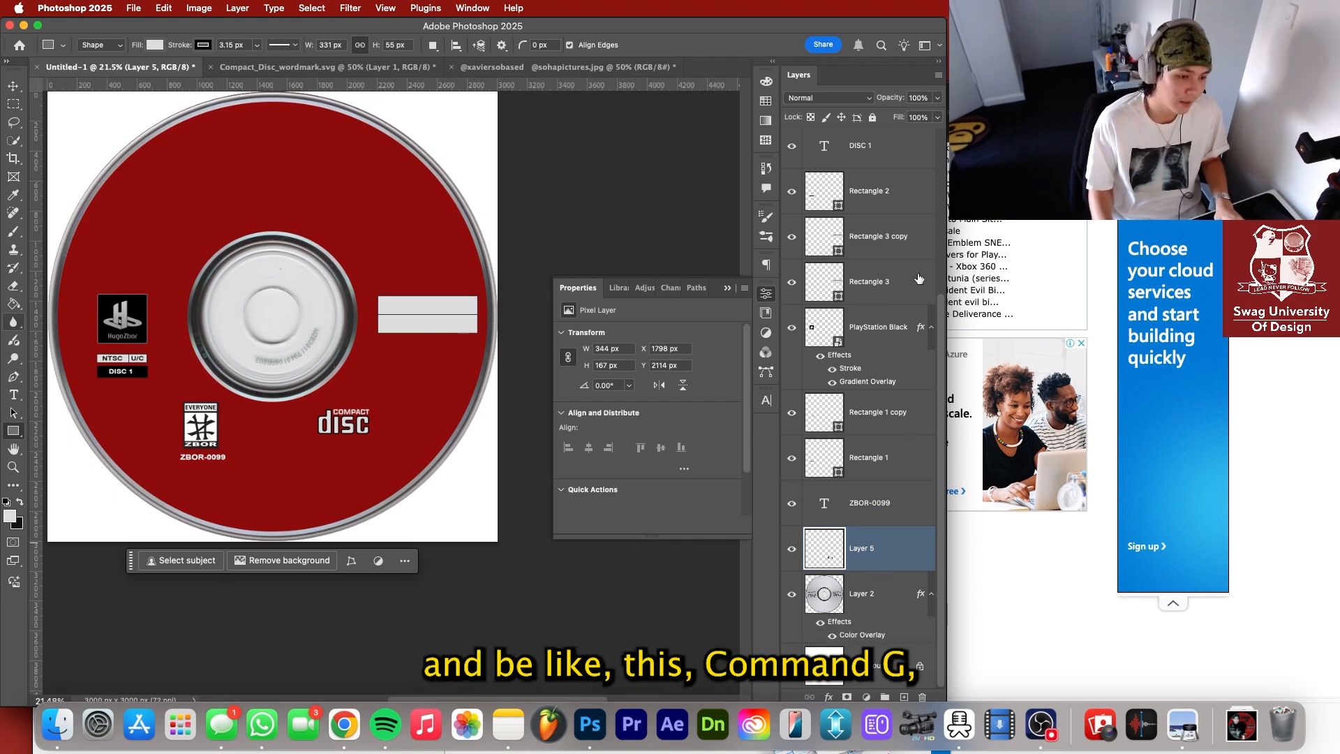
shift+click(887, 197)
scroll(886, 200, up, 5)
shift+click(890, 338)
key(super+g)
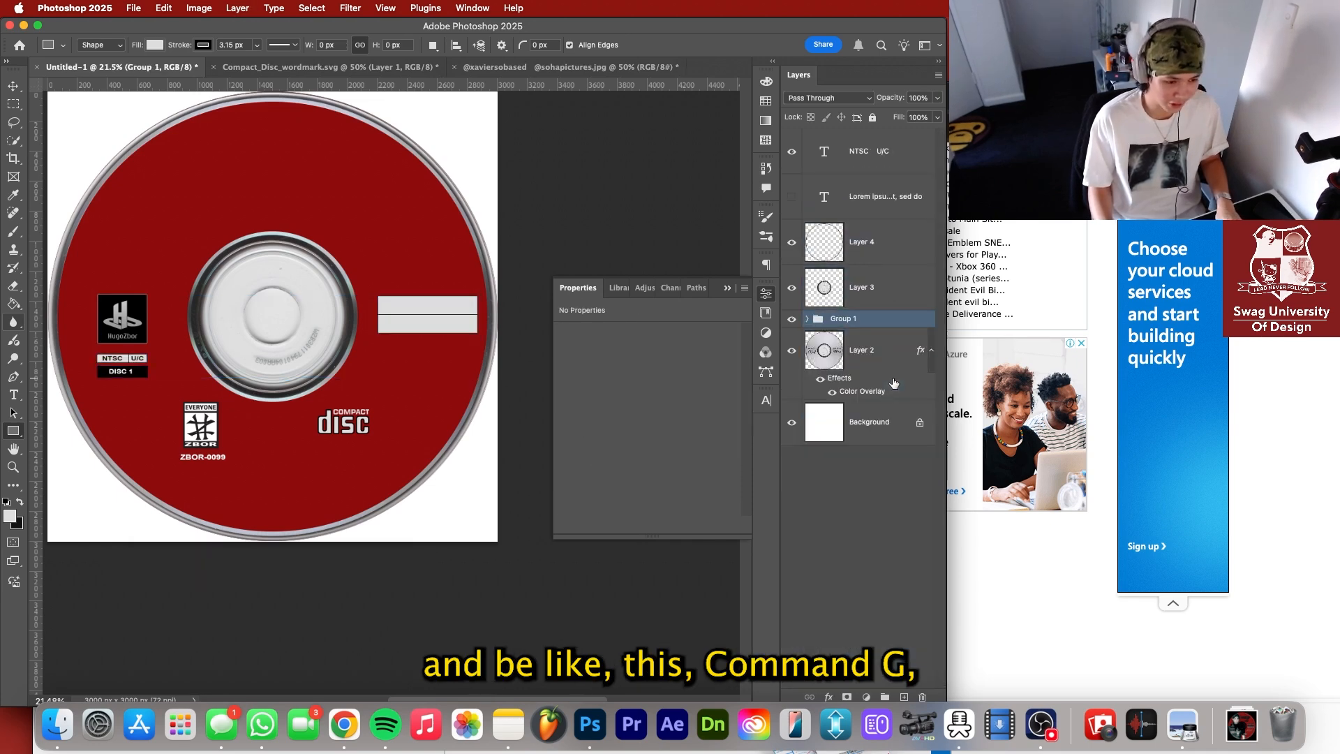
double_click(842, 321)
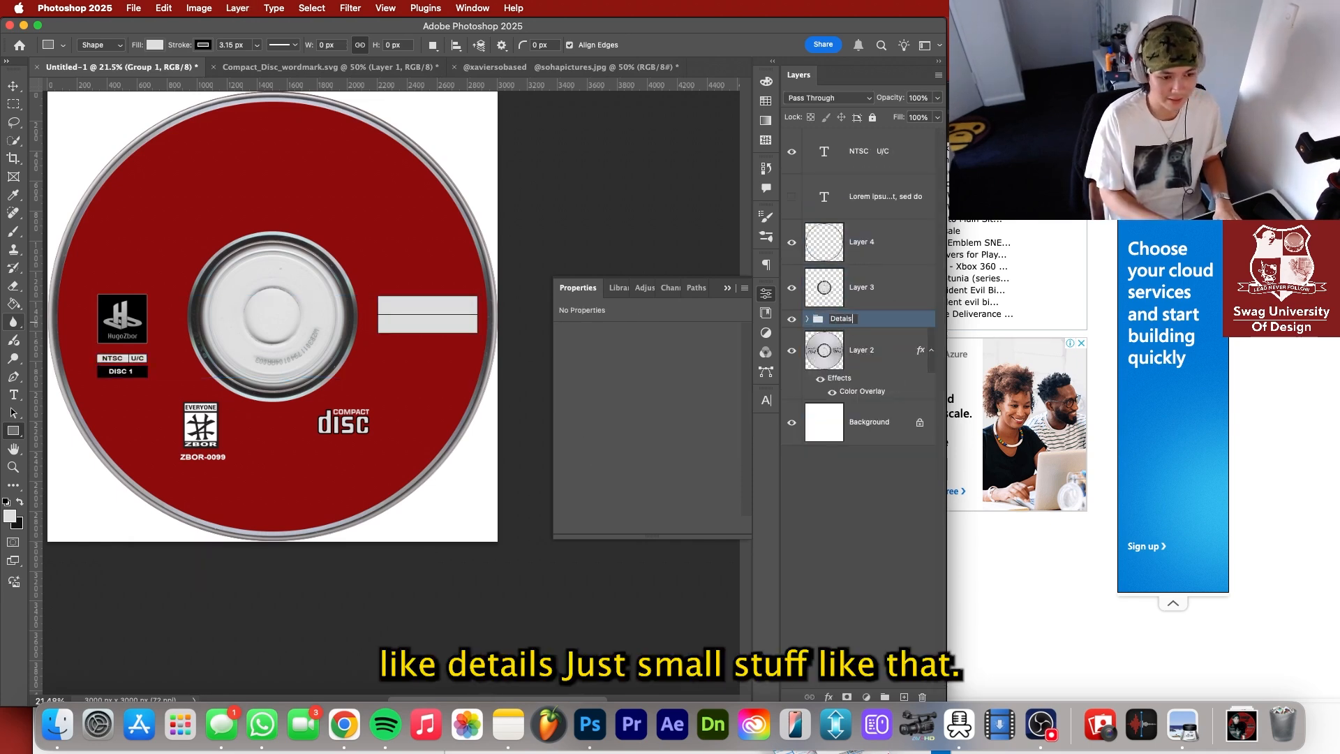
key(Return)
Expand the Details group, check its contents by toggling visibility, and move the NTSC U/C text layer into it.
click(807, 318)
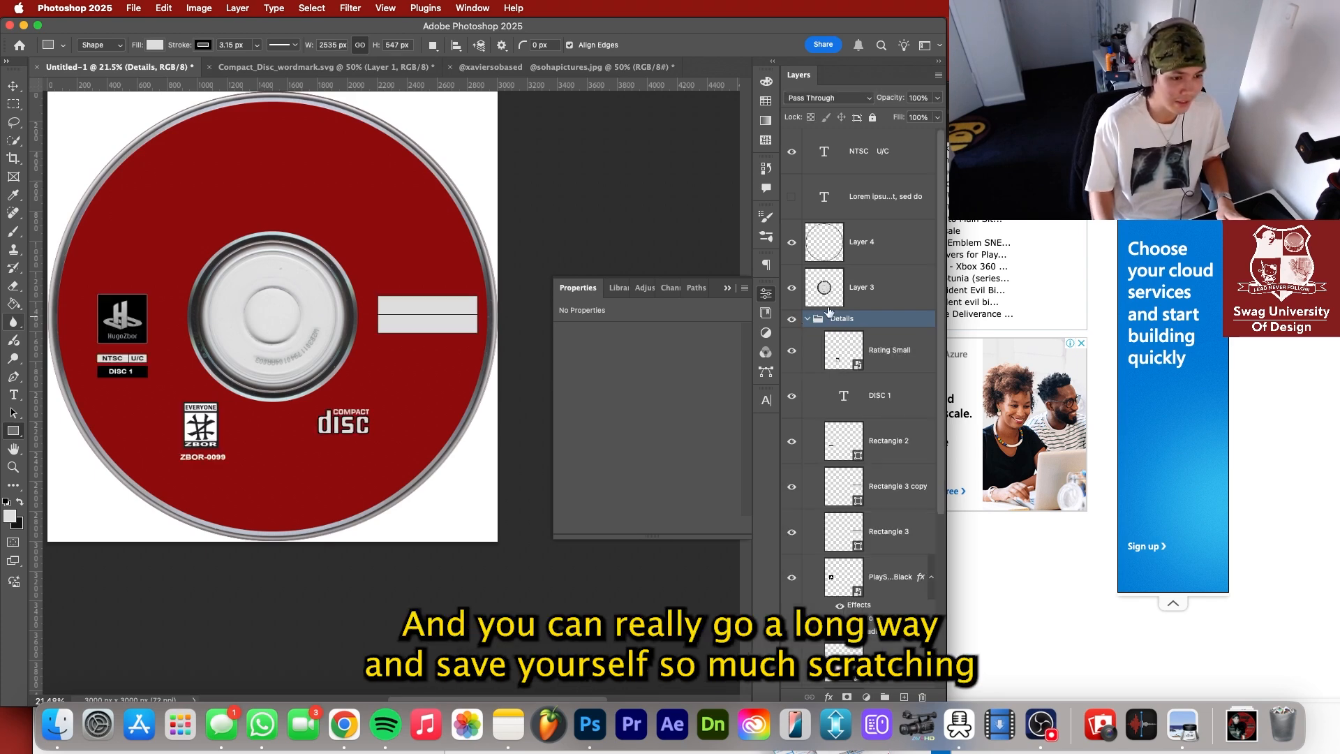
click(792, 319)
click(792, 319)
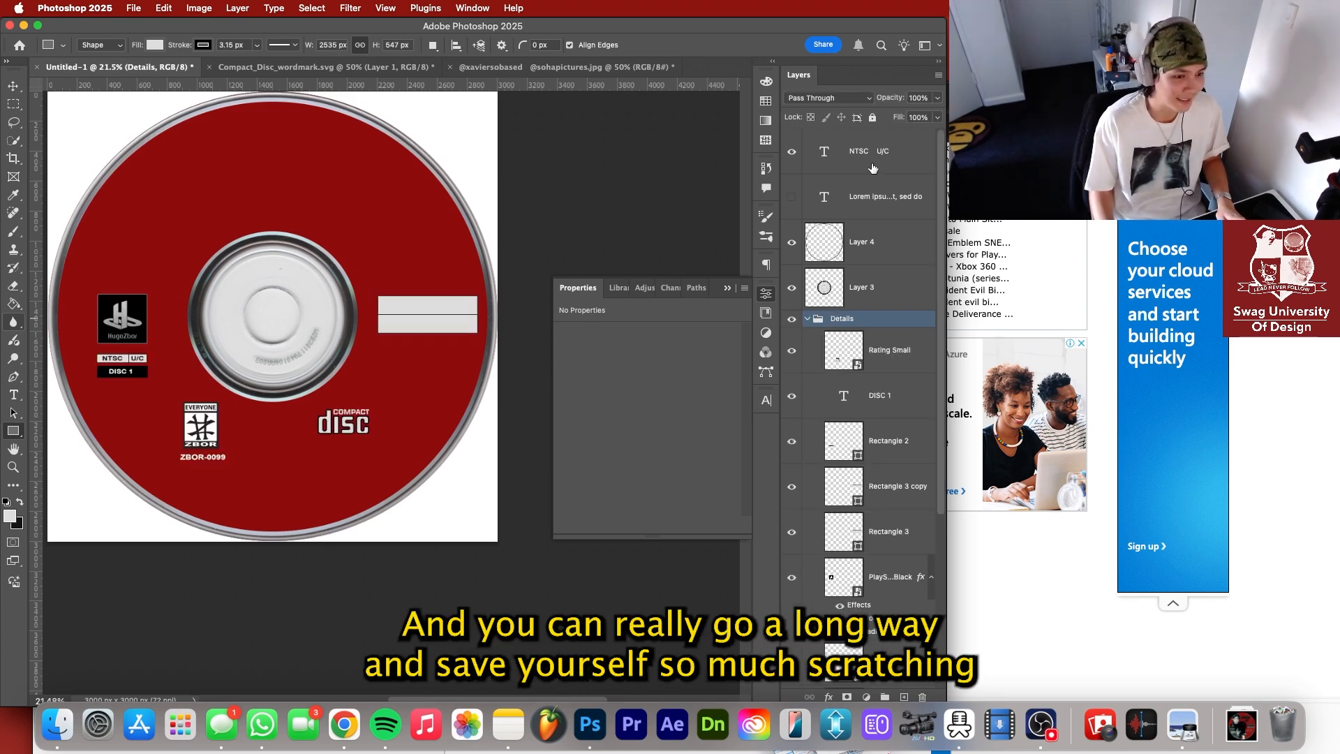
drag(869, 151, 872, 319)
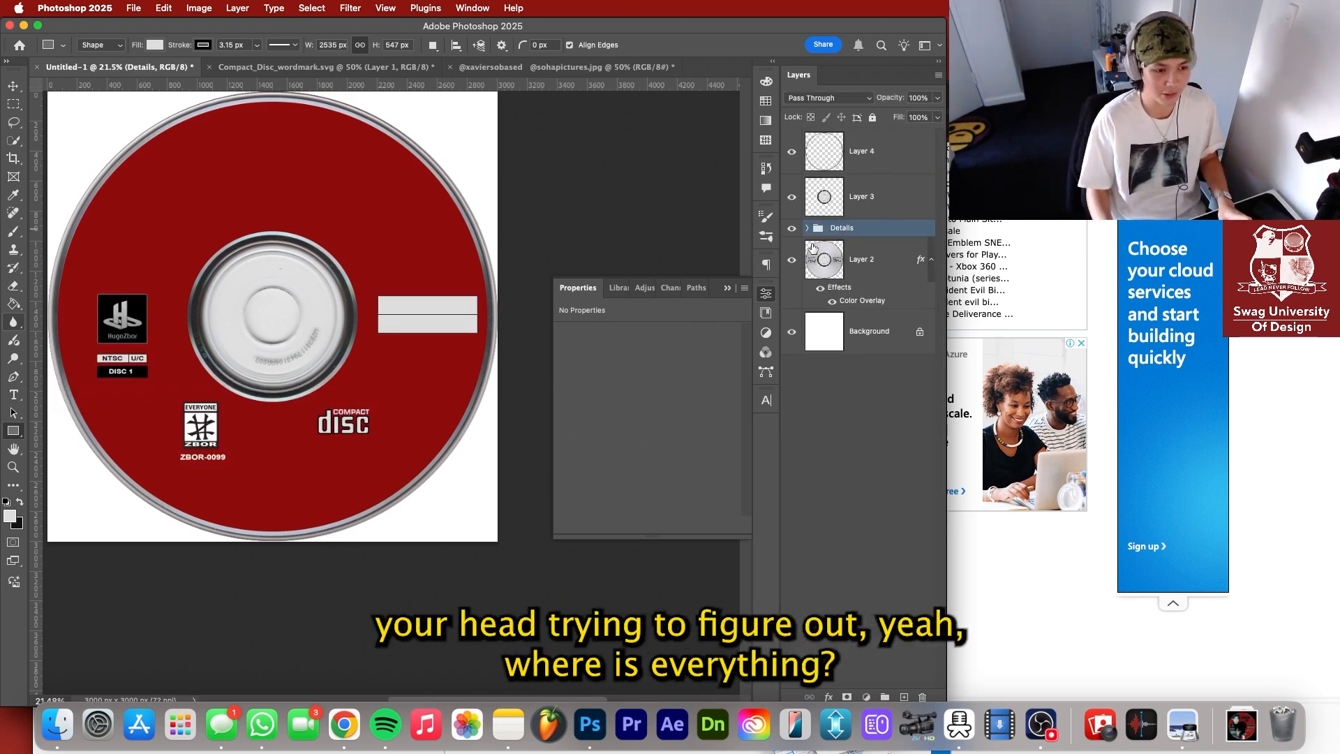
Undo the latest changes to the layer arrangement.
key(super+z)
key(super+z)
key(shift+super+z)
key(super+z)
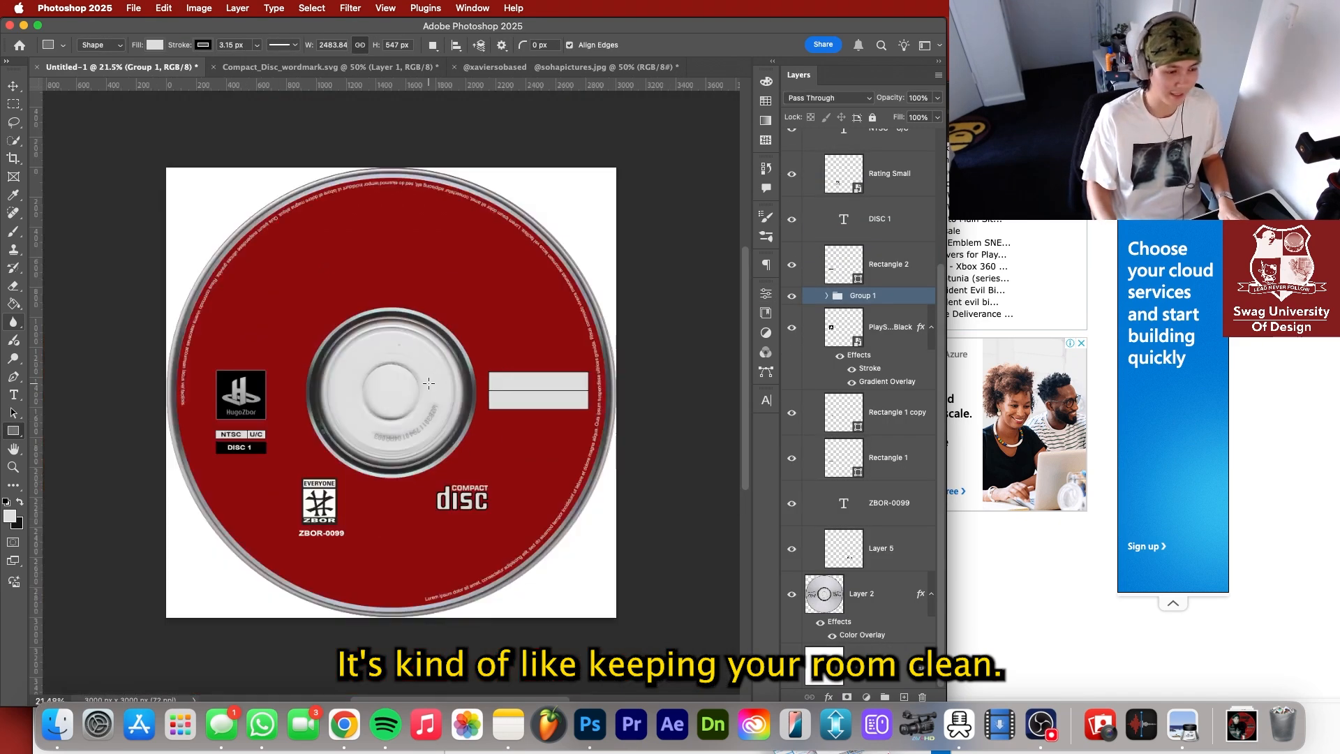
Select the upper of the two light grey rectangles on the disc's right side.
click(534, 381)
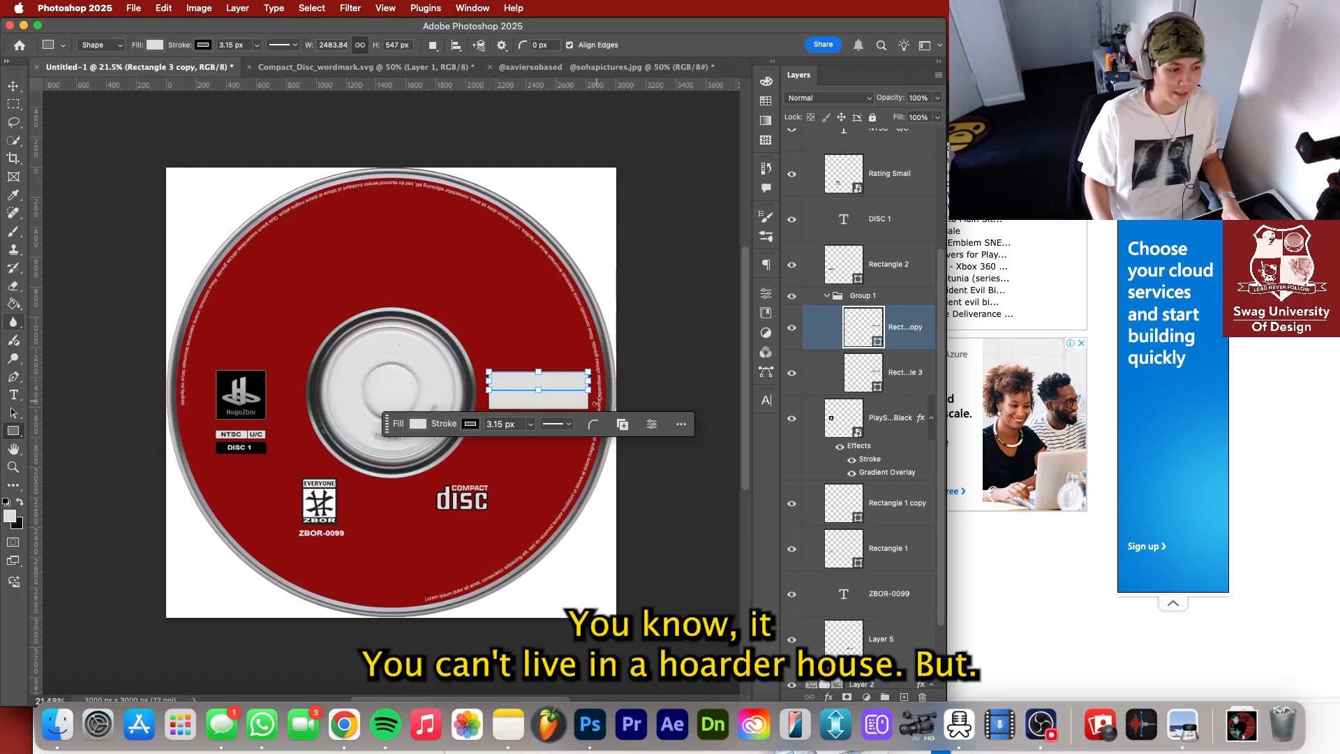
scroll(532, 395, up, 2)
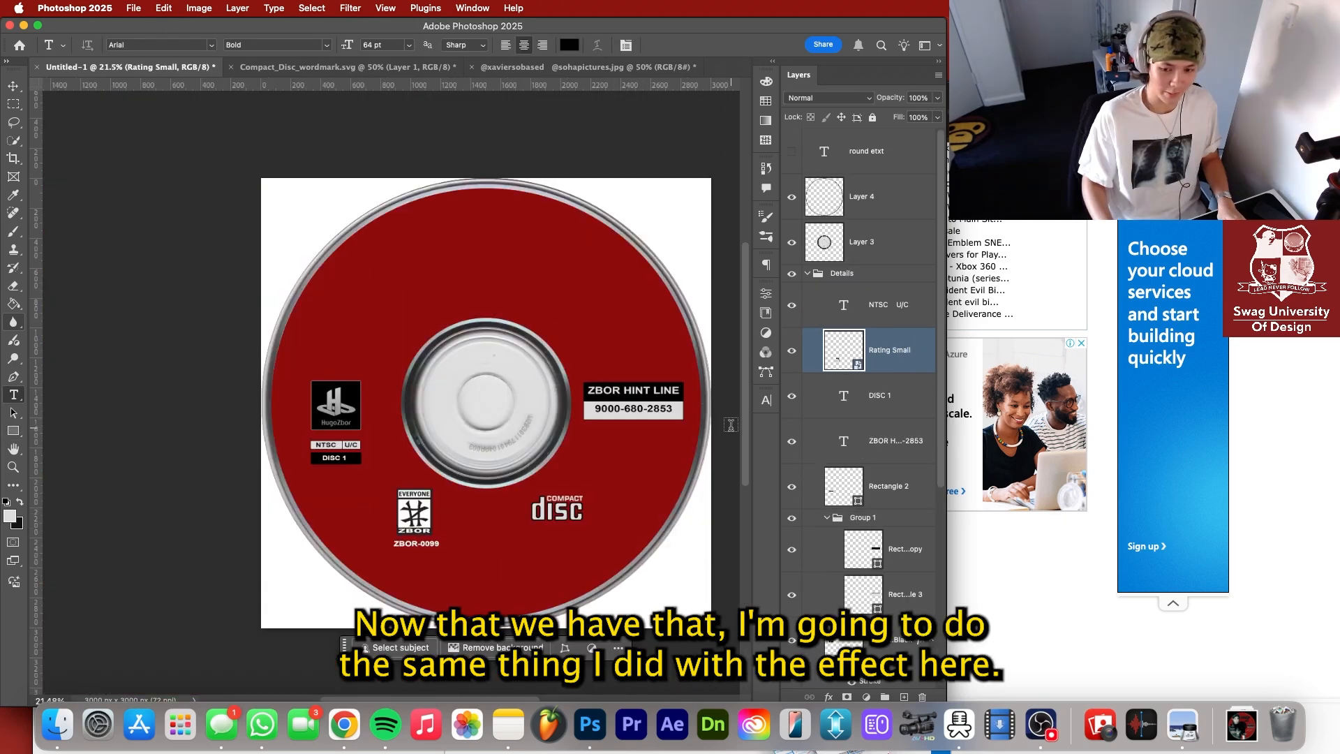
Copy the layer style of the PlayStation Black logo and paste it onto Group 1, which holds the hint line rectangles.
scroll(431, 410, up, 2)
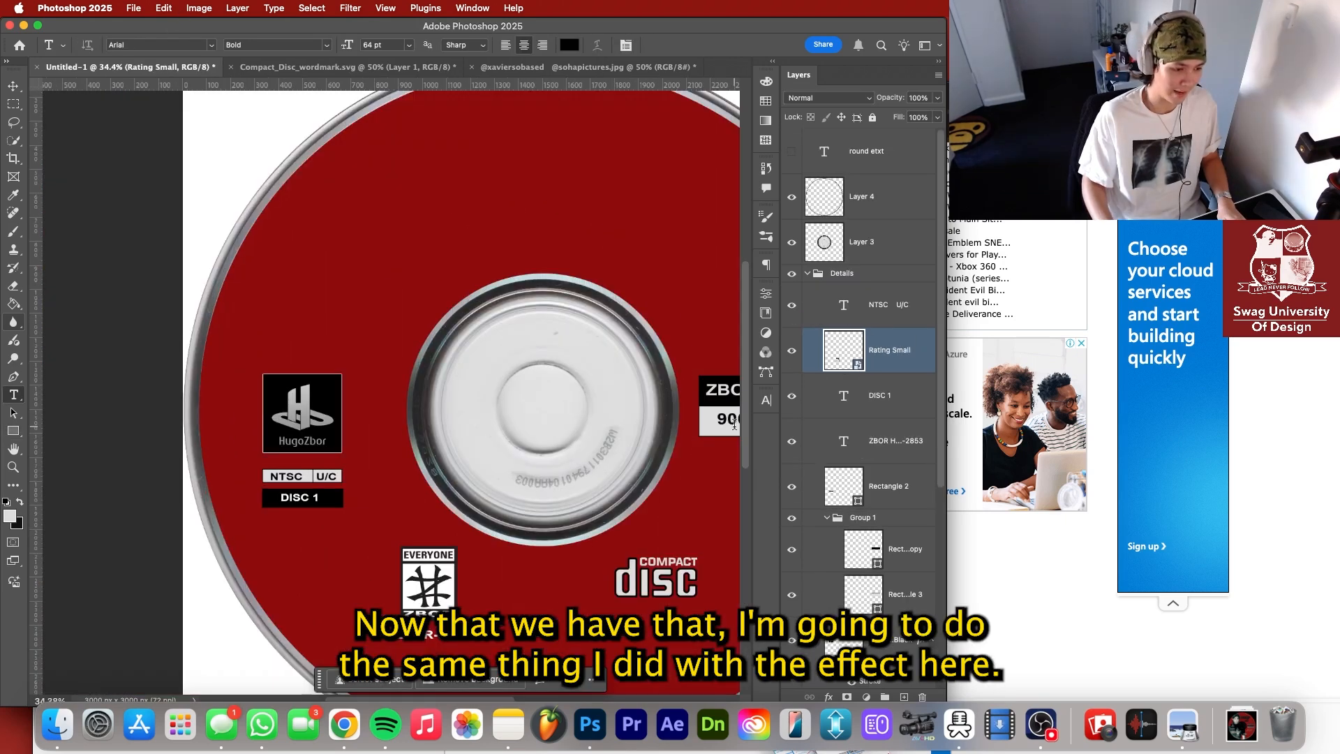
scroll(431, 409, down, 4)
scroll(643, 408, up, 2)
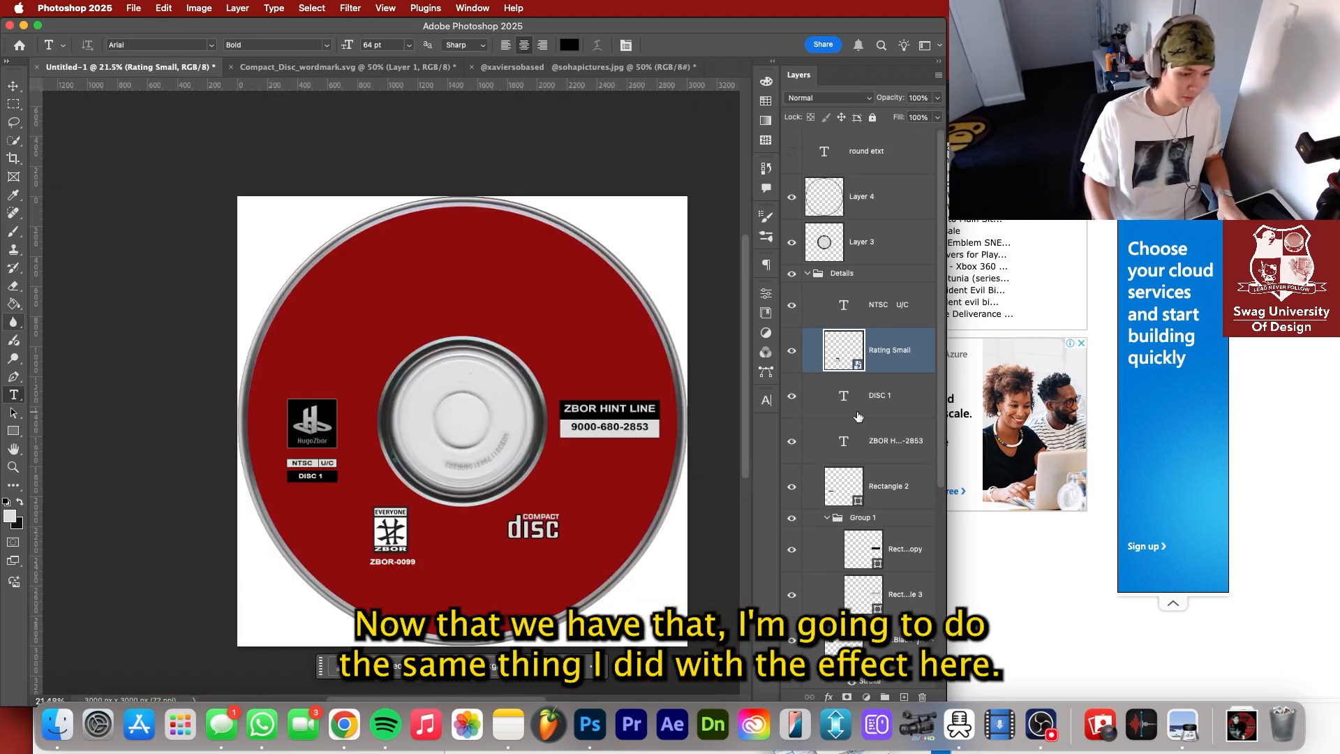
scroll(887, 628, down, 2)
right_click(884, 632)
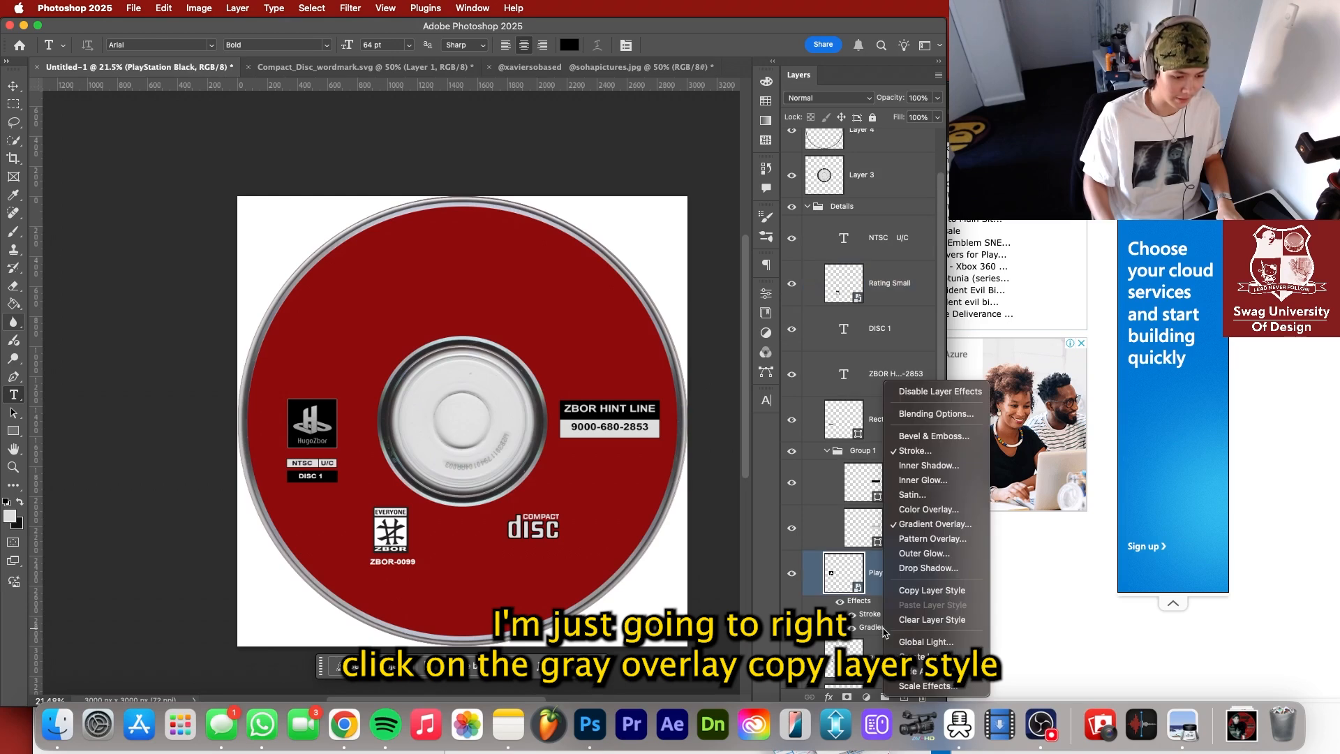
click(932, 590)
right_click(869, 450)
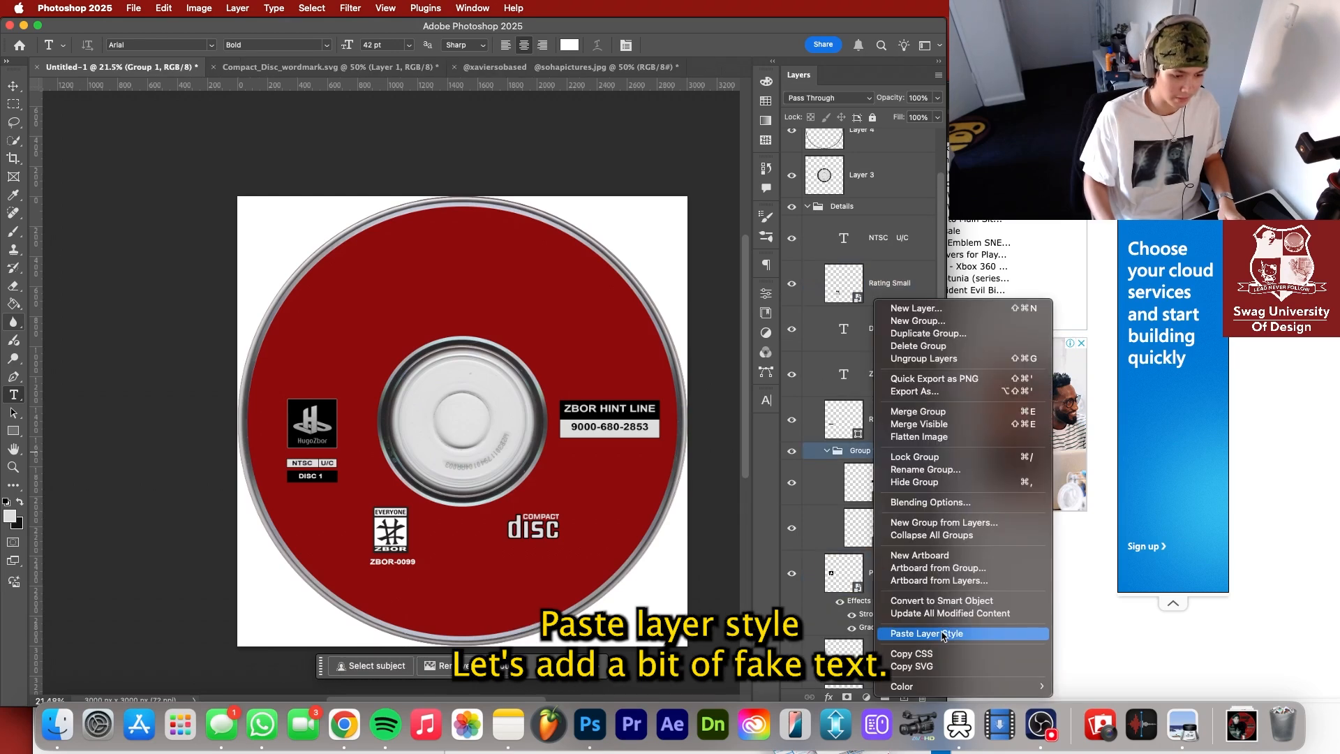
click(941, 633)
Add a small lorem ipsum paragraph in a text box directly below the ZBOR HINT LINE label.
drag(559, 448, 663, 492)
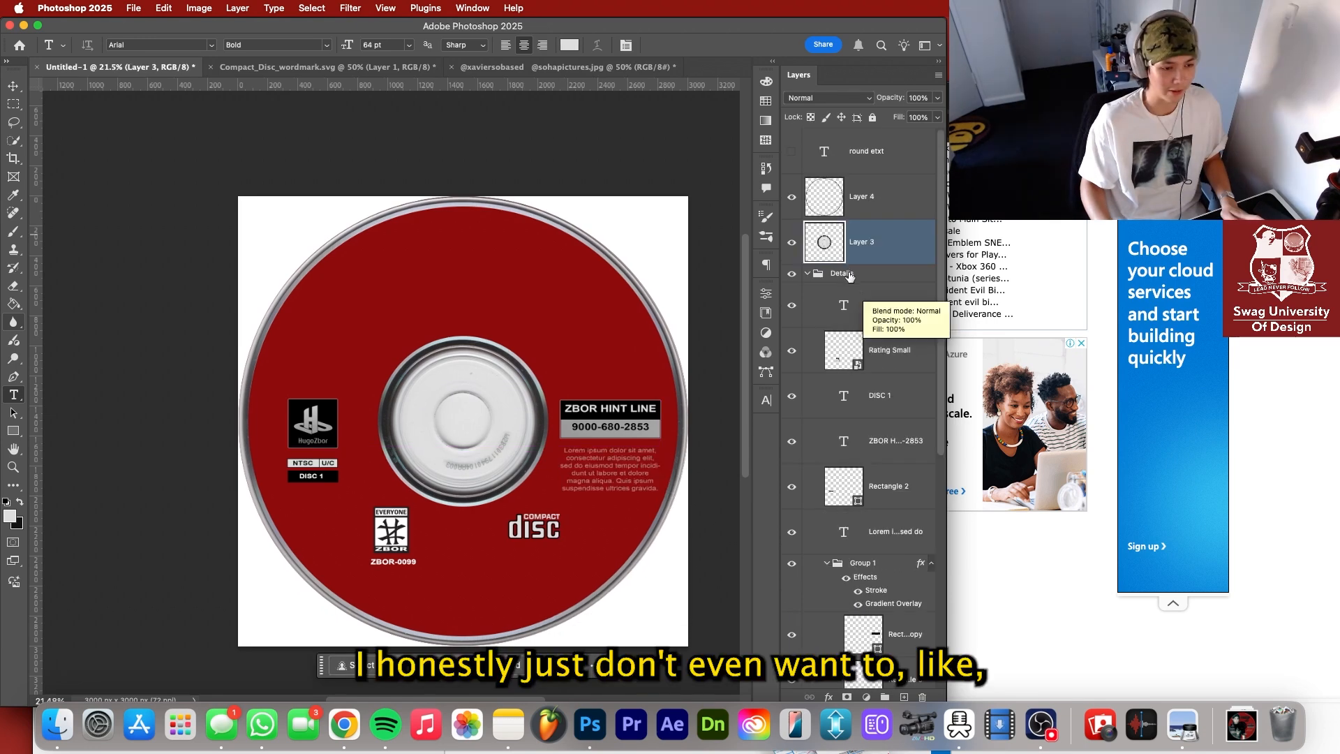
Check what the Details group contains by hiding and showing it, and collapse the group.
click(843, 274)
click(791, 274)
click(791, 273)
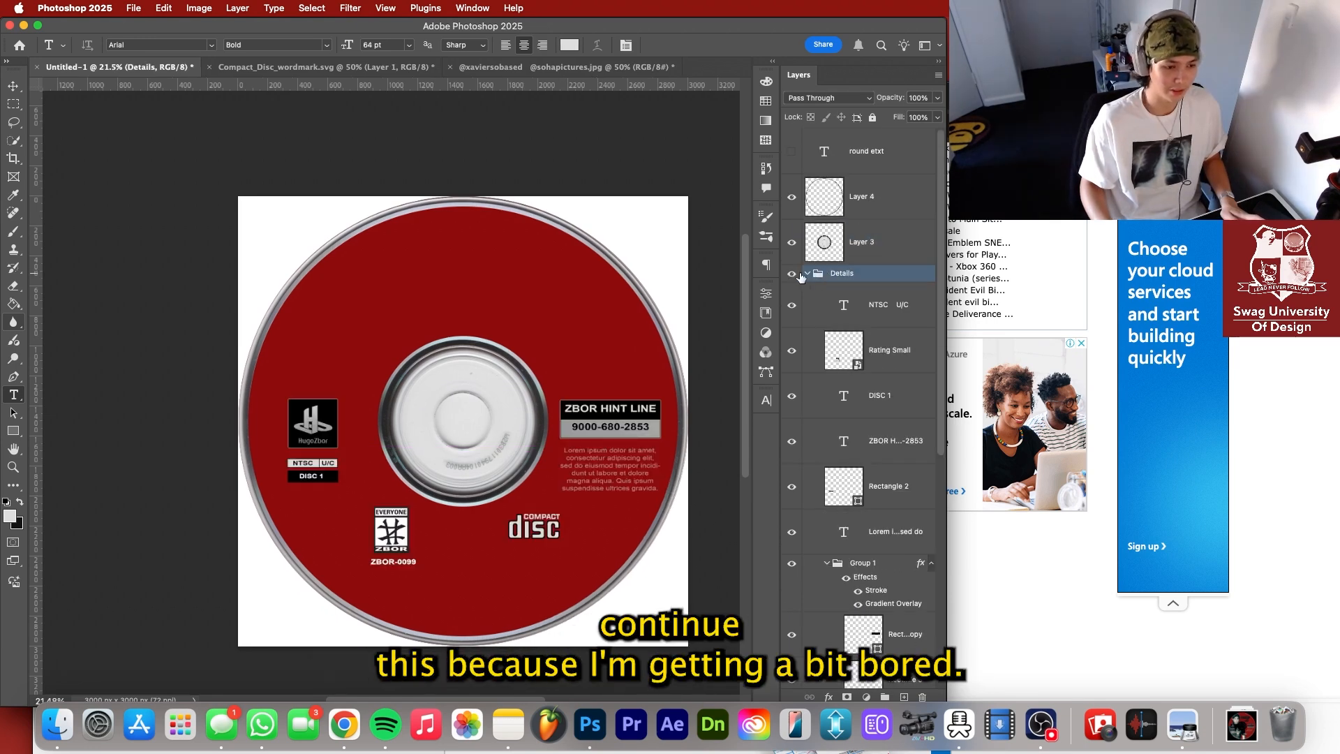
click(807, 274)
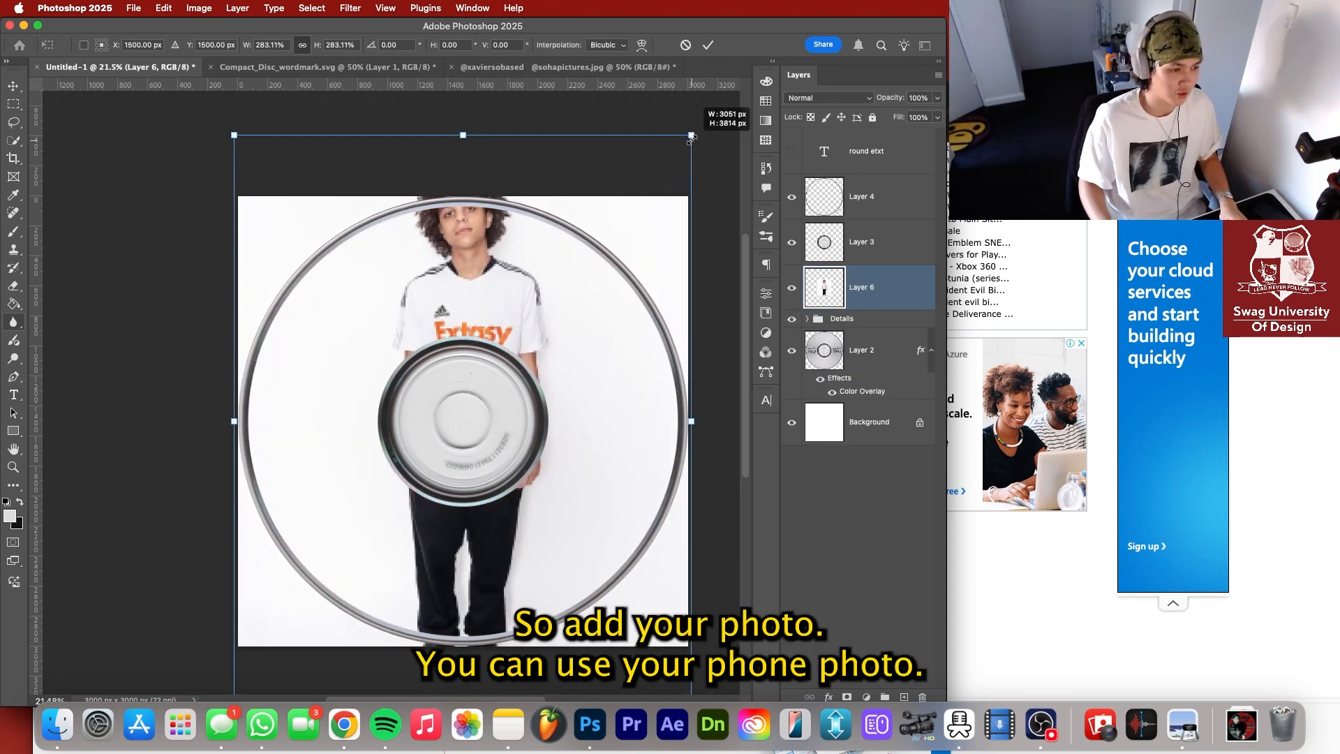
Scale and position the portrait photo on the left half of the disc, and place its layer beneath the Details group.
drag(663, 178, 588, 220)
key(Return)
key(super+bracketleft)
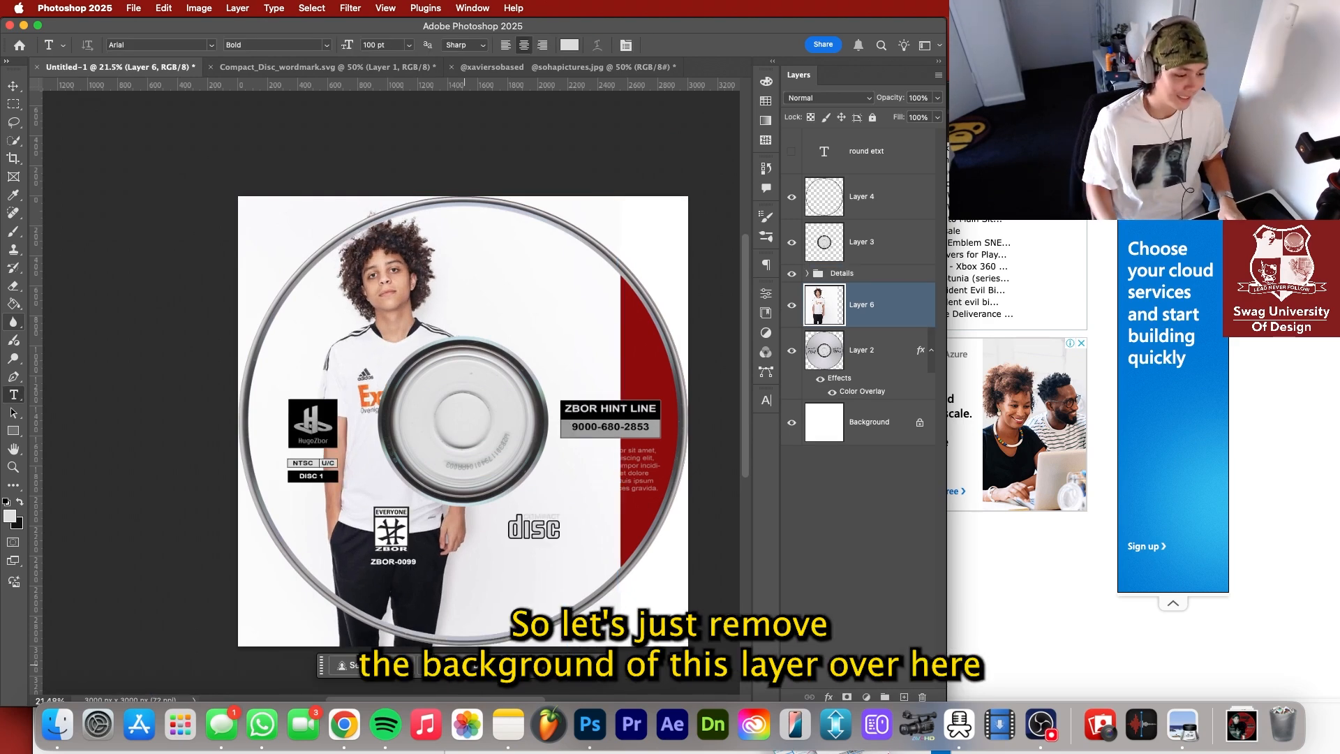
Remove the background from the portrait photo on Layer 6 and select Layer 2.
click(812, 328)
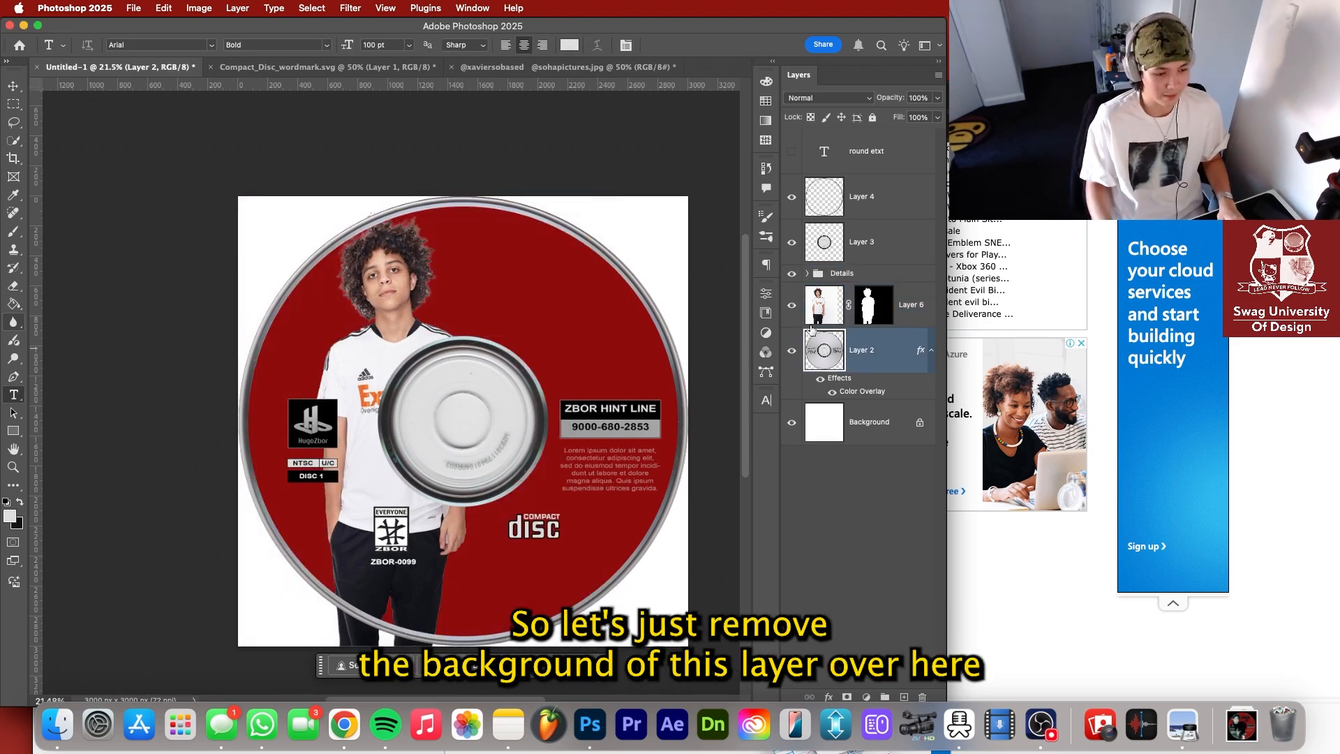
Try renaming Layer 2 as BG and undo the rename.
double_click(860, 350)
text(BG)
key(Return)
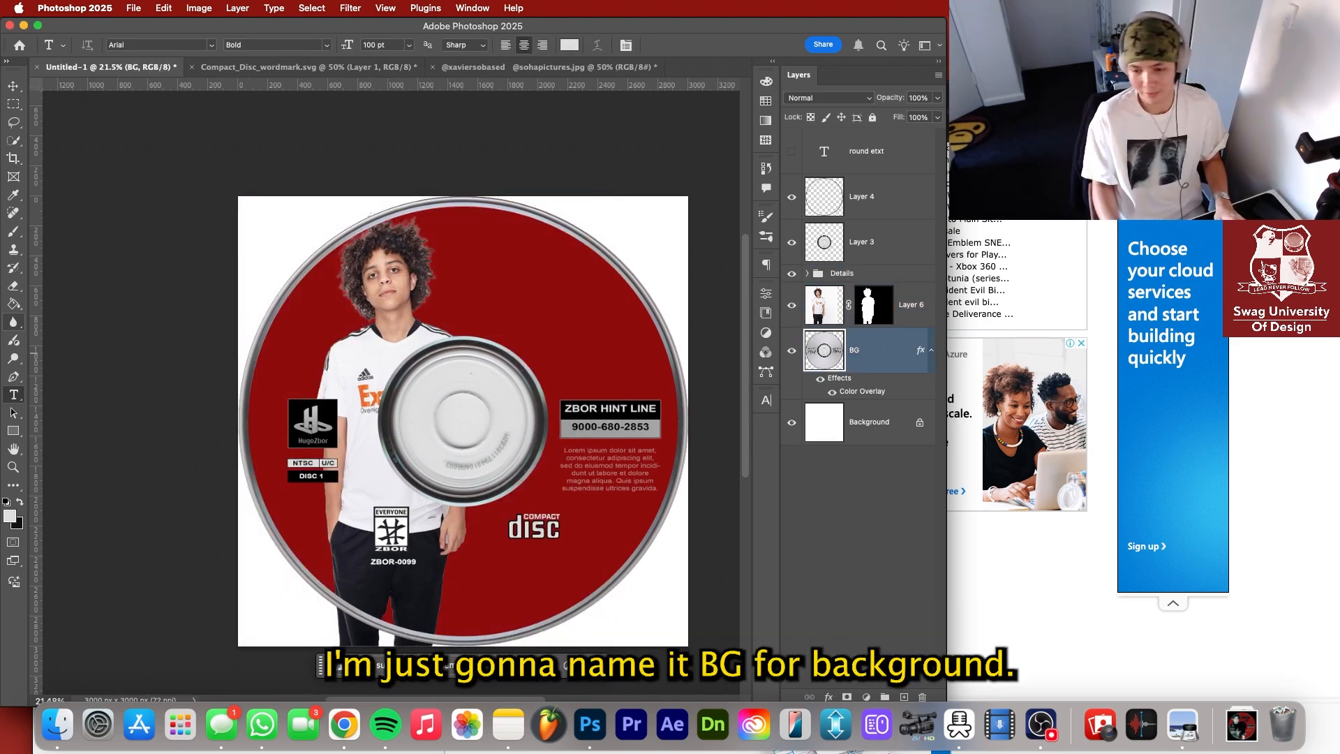
key(super+z)
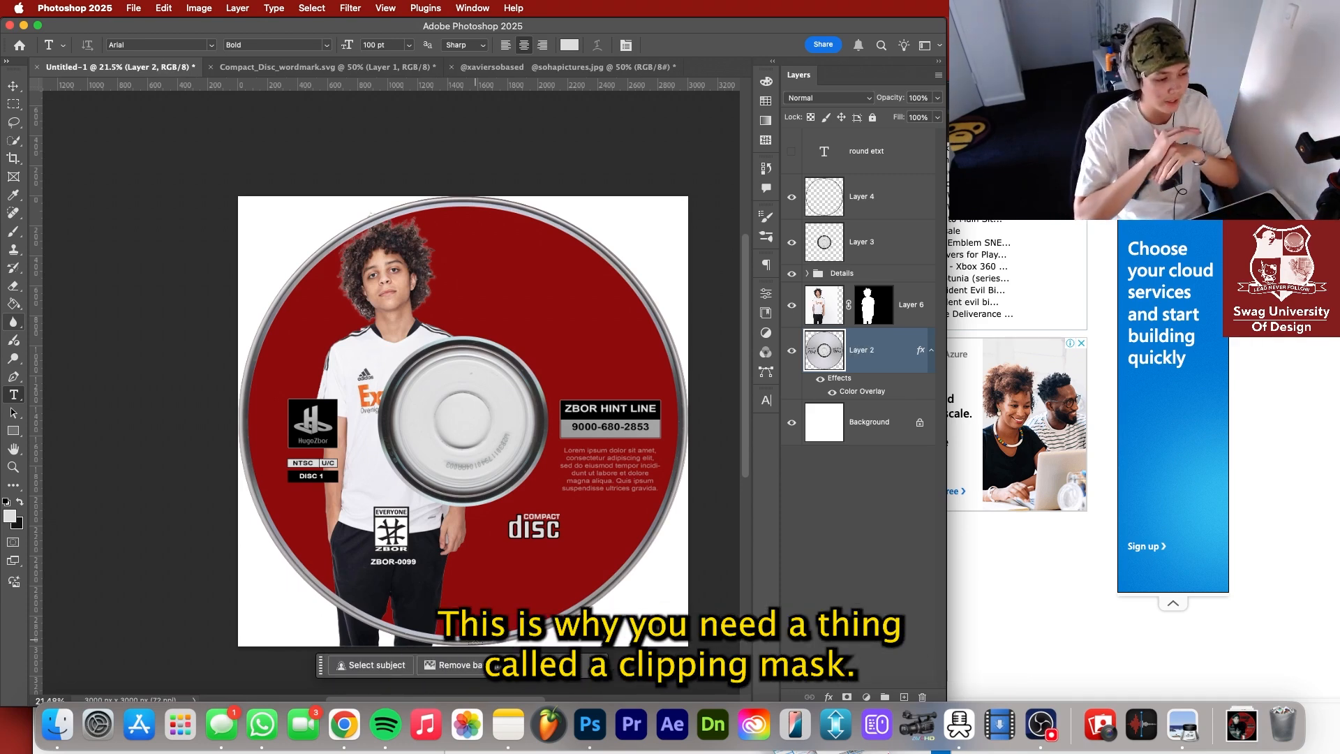
Clip the portrait photo on Layer 6 to the disc on Layer 2 with a clipping mask.
click(904, 309)
right_click(905, 307)
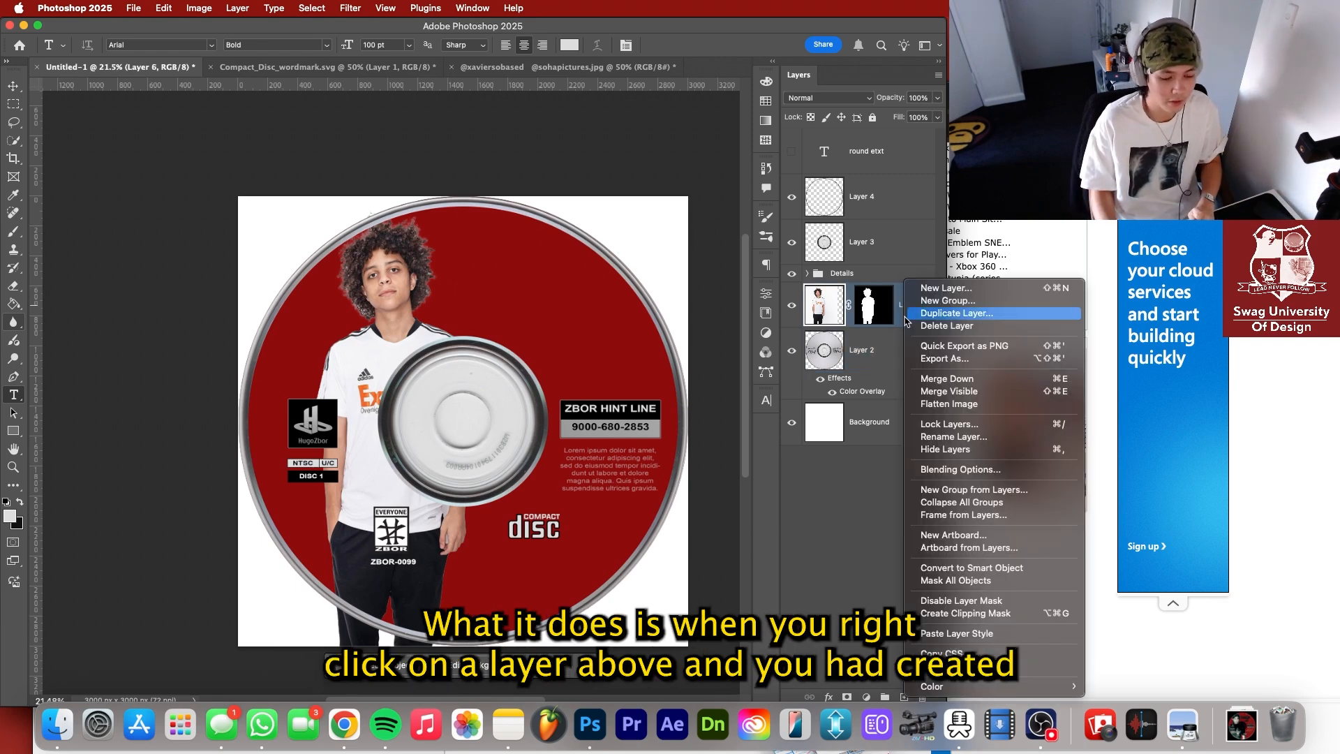
click(968, 614)
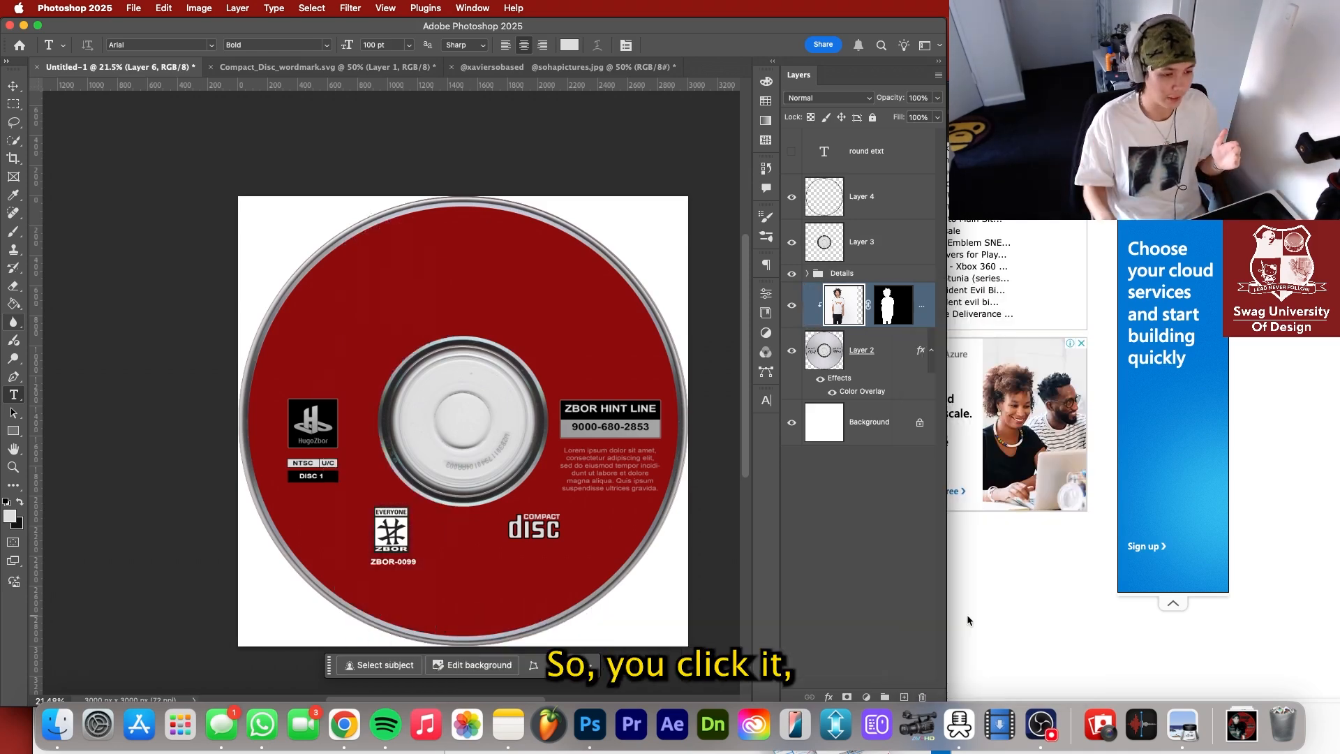
Hide the Color Overlay on Layer 2 and try repositioning the clipped portrait photo over the disc.
click(832, 395)
key(ctrl+t)
mouse_move(488, 430)
mouse_down()
mouse_move(429, 475)
mouse_move(570, 385)
mouse_move(389, 502)
mouse_move(628, 423)
mouse_move(454, 447)
mouse_move(196, 601)
mouse_move(481, 436)
mouse_up()
key(Escape)
key(t)
click(844, 349)
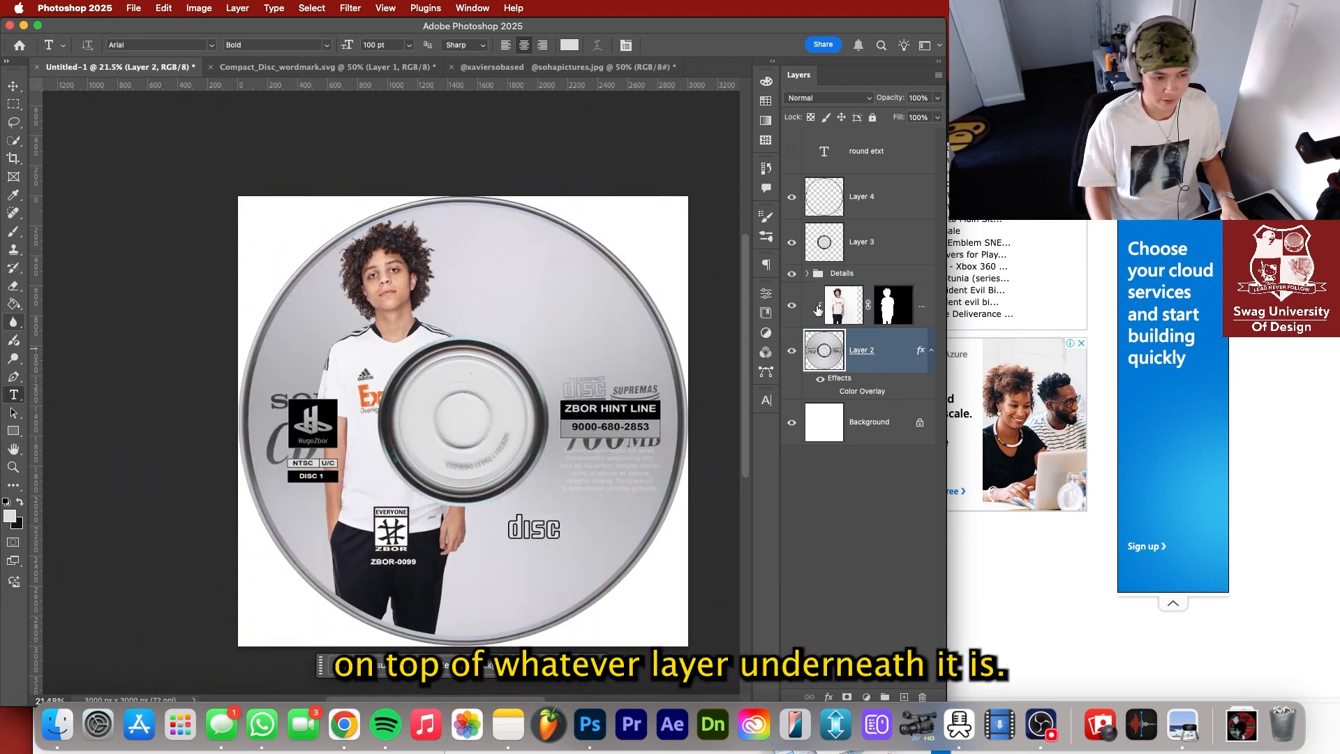
Compare the clipped photo with Layer 2's Color Overlay shown and hidden, and leave the overlay shown.
click(832, 393)
click(832, 393)
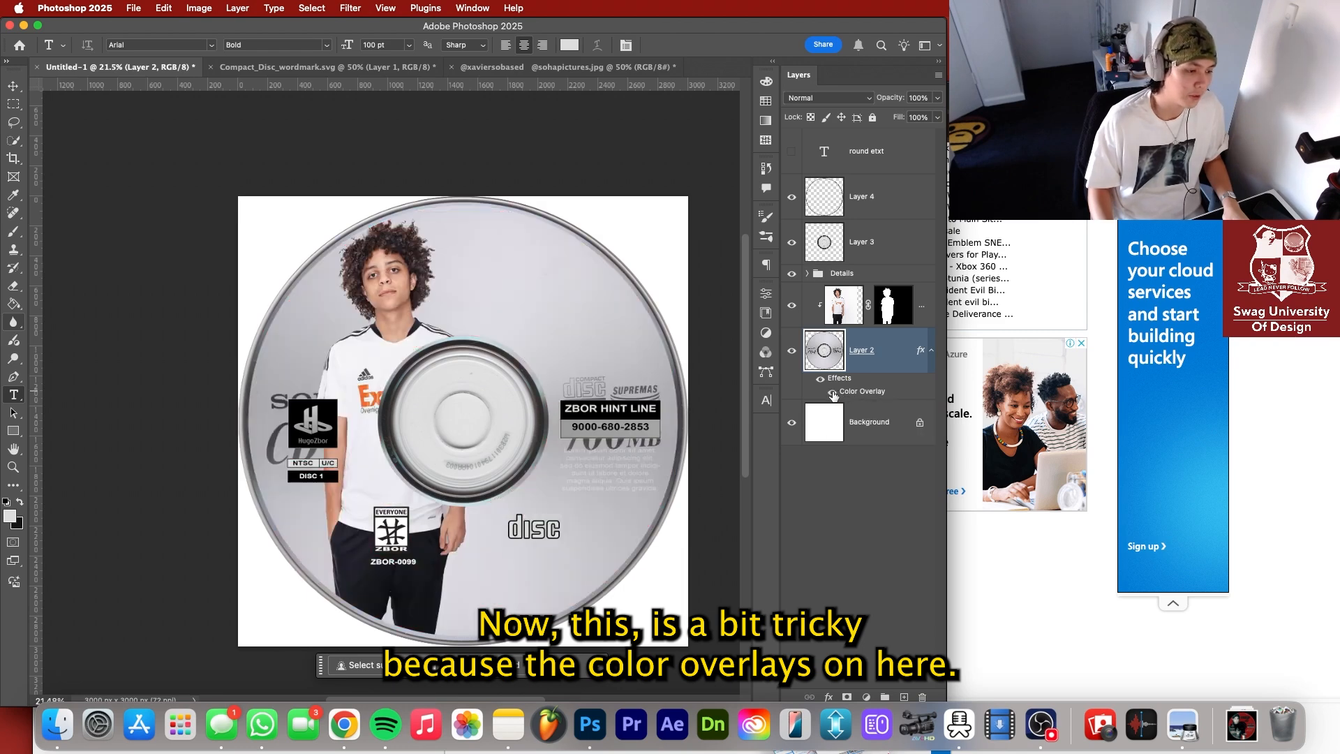
click(831, 393)
click(831, 393)
click(831, 392)
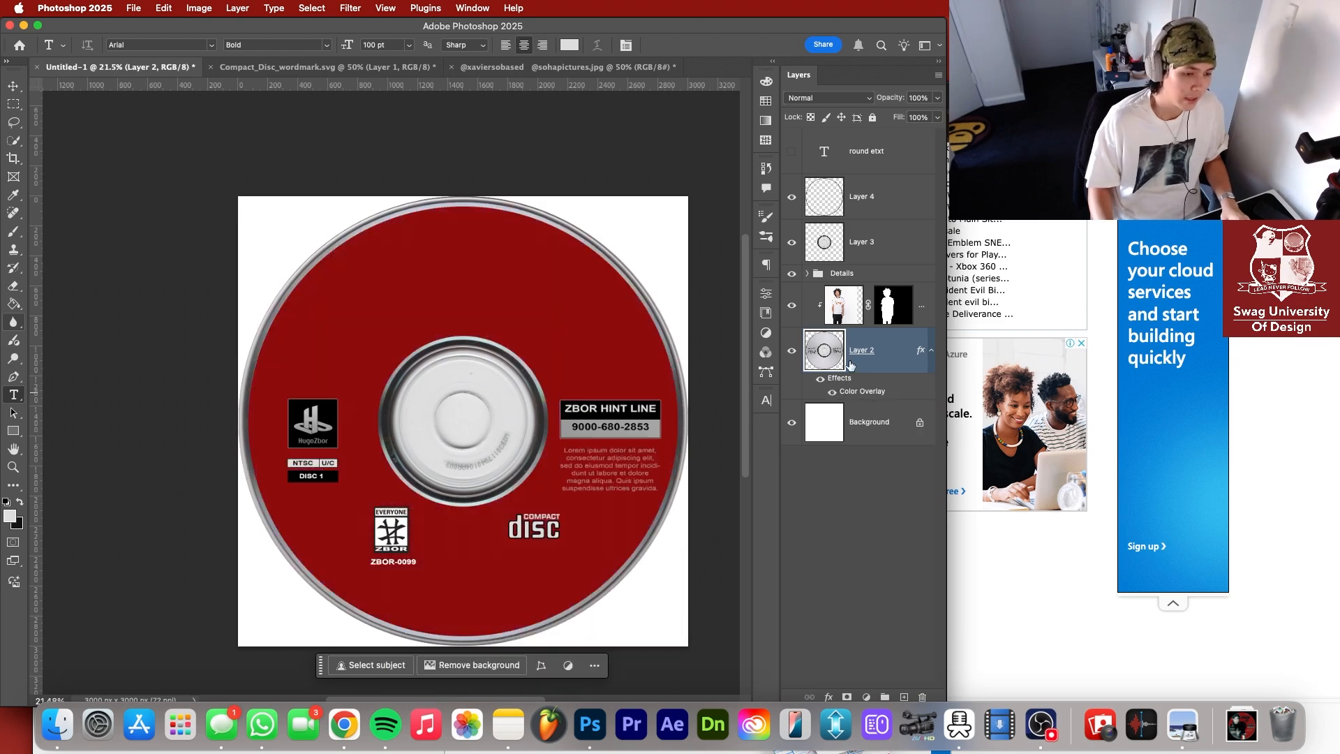
Convert Layer 2 with its Color Overlay to a smart object.
right_click(859, 349)
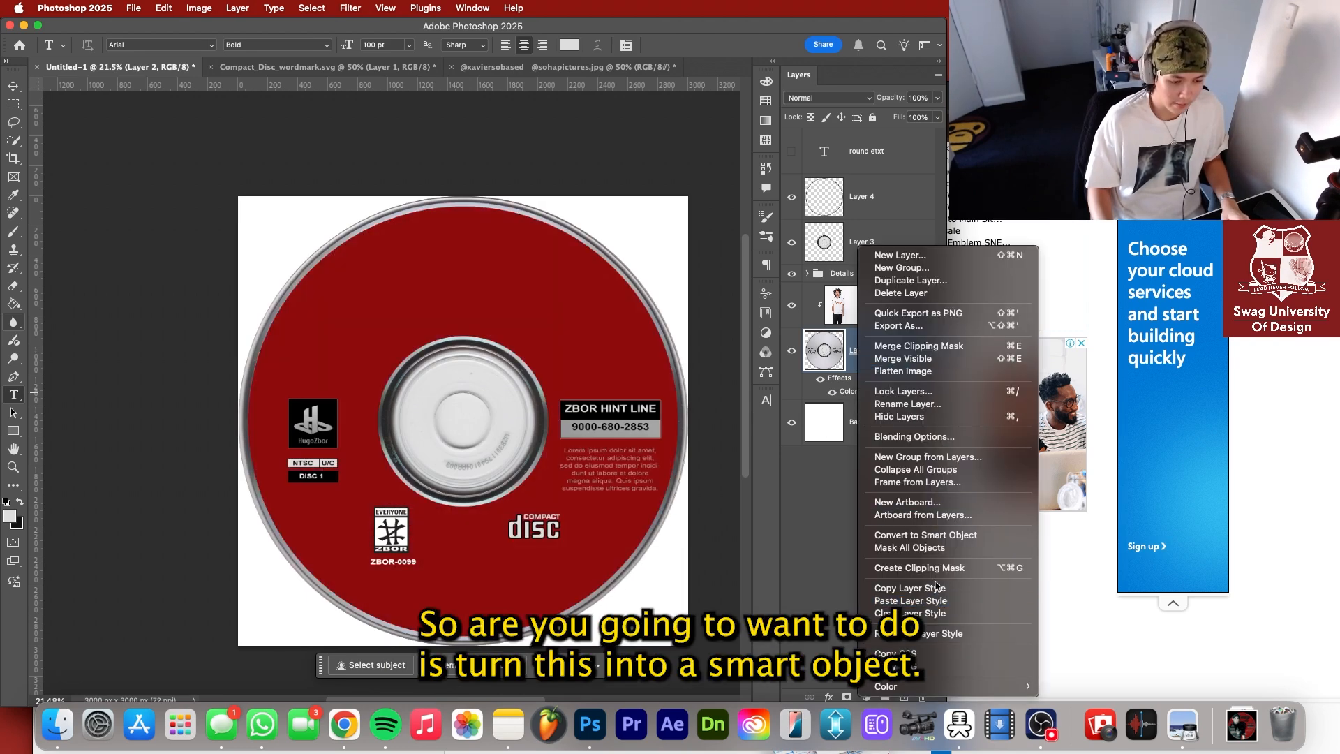
click(955, 536)
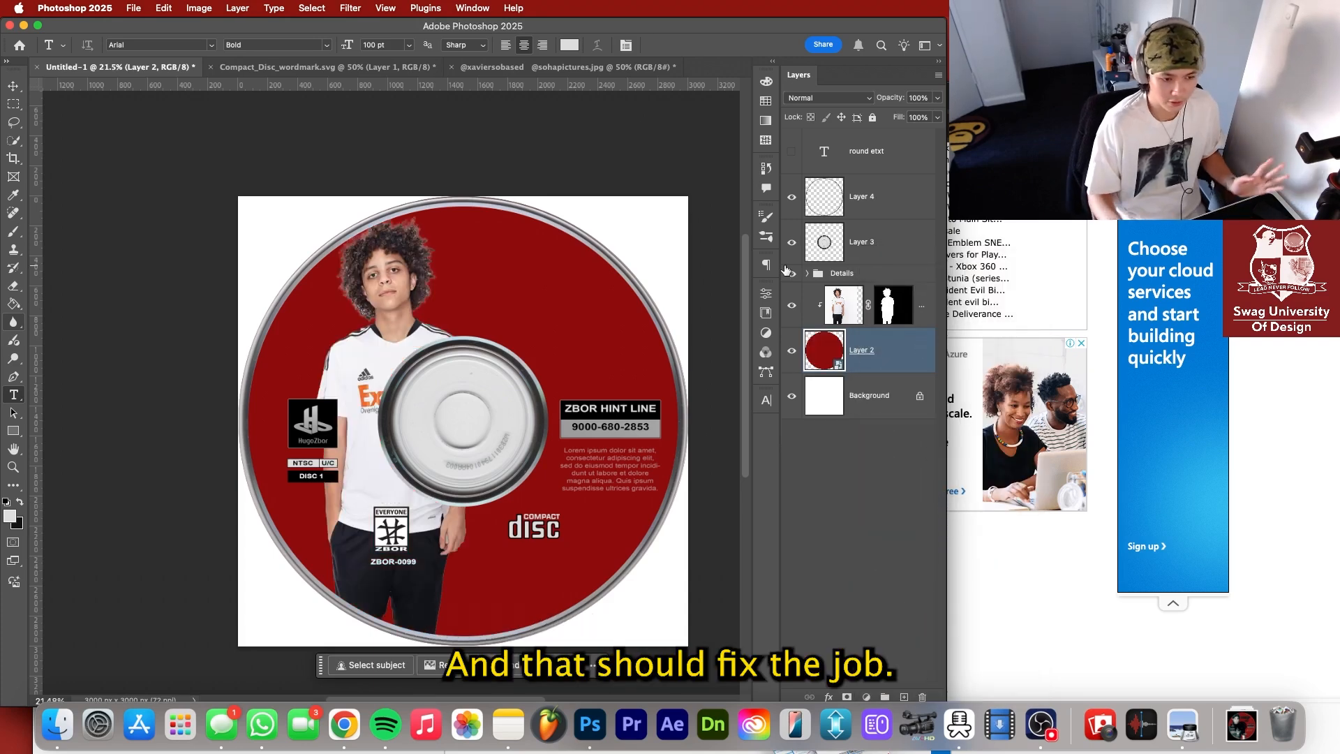
Open the contents of the Layer 2 smart object to inspect them, and close them again.
double_click(822, 347)
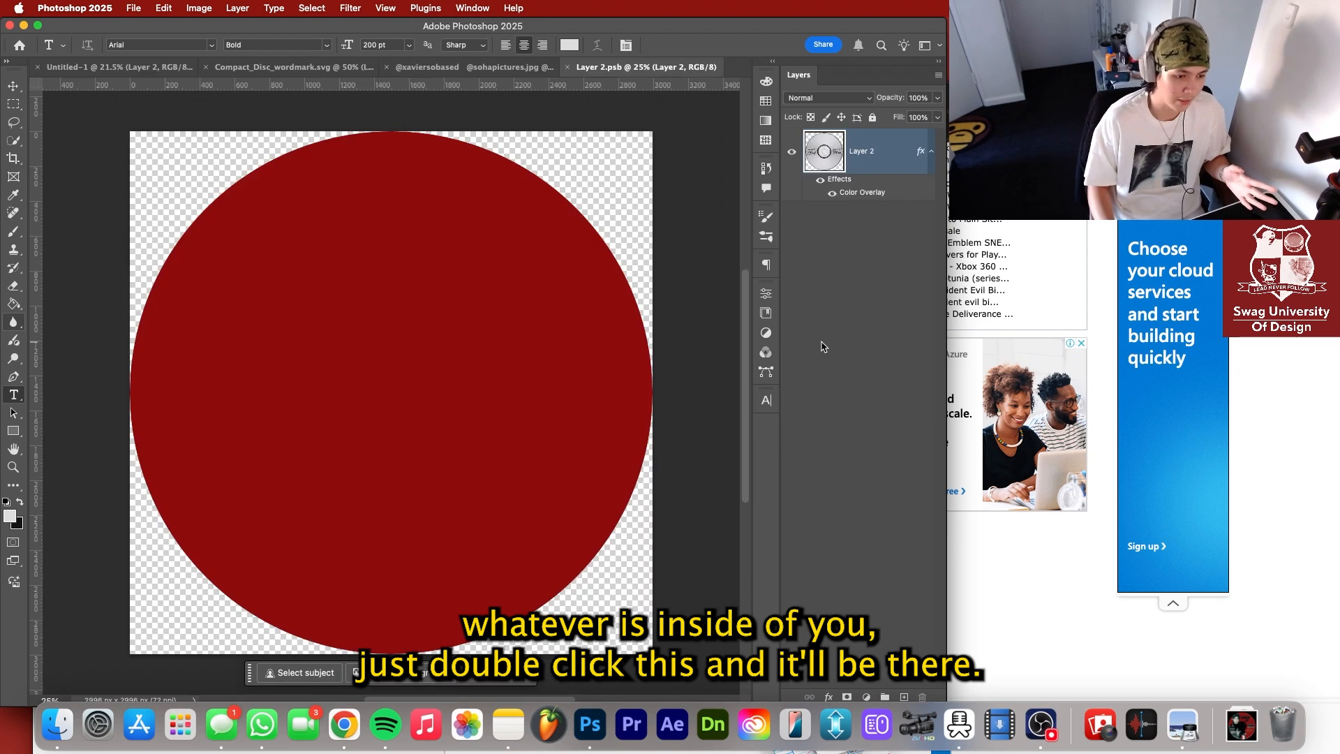
click(567, 68)
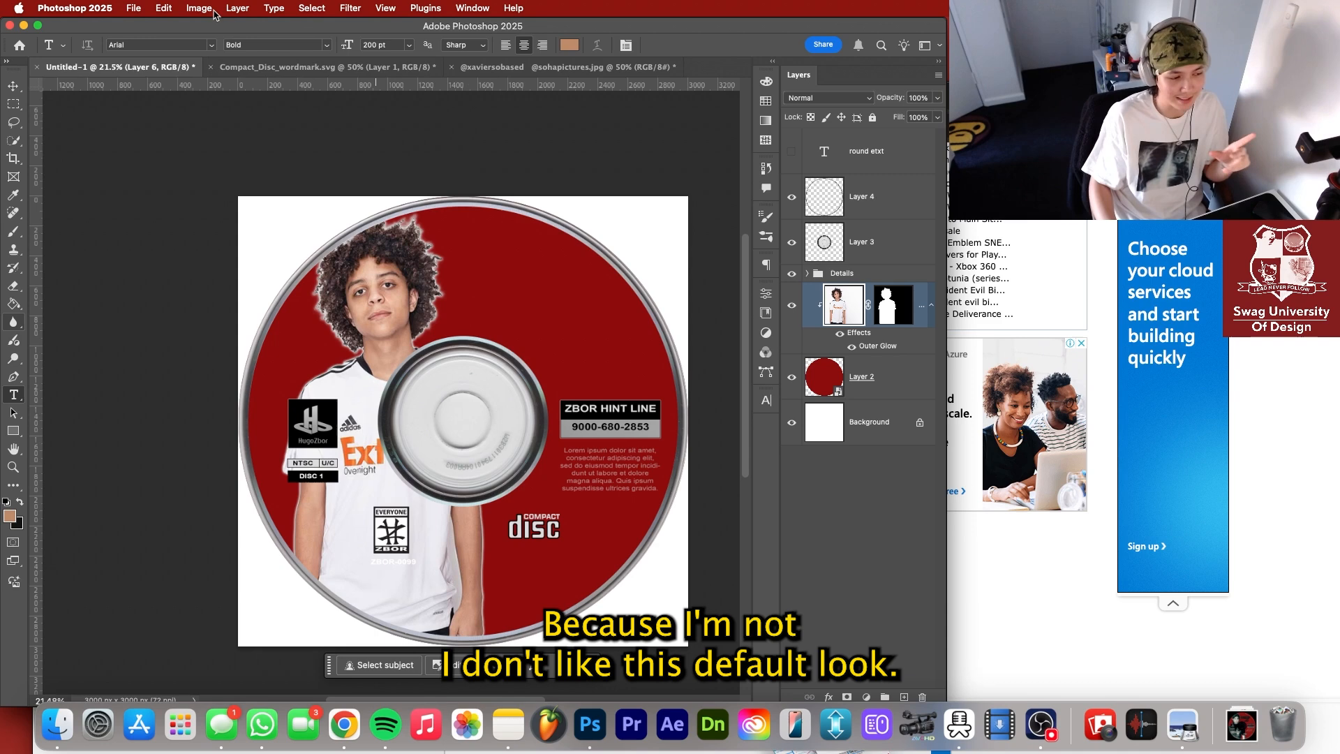
Apply a black-to-white Gradient Map to the portrait photo, adding a middle color stop and moving the white stop inward.
click(209, 10)
mouse_move(220, 47)
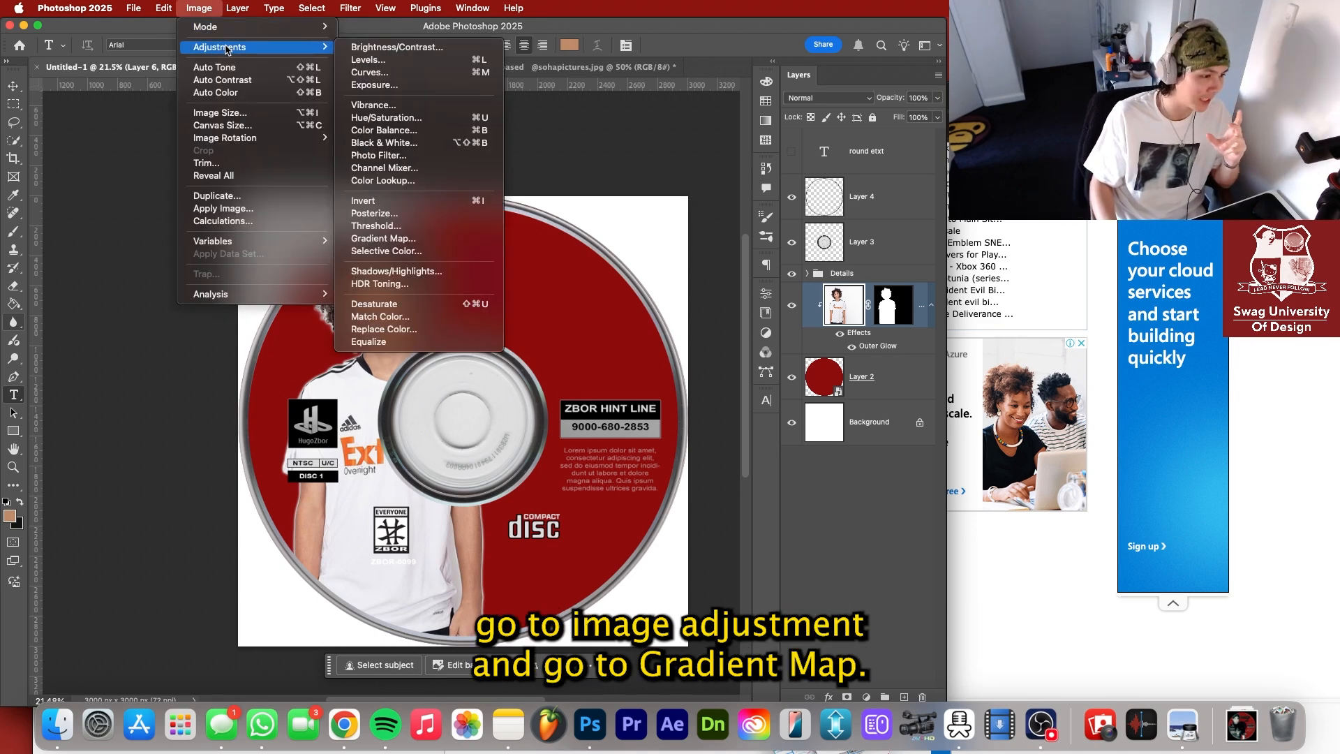
click(446, 239)
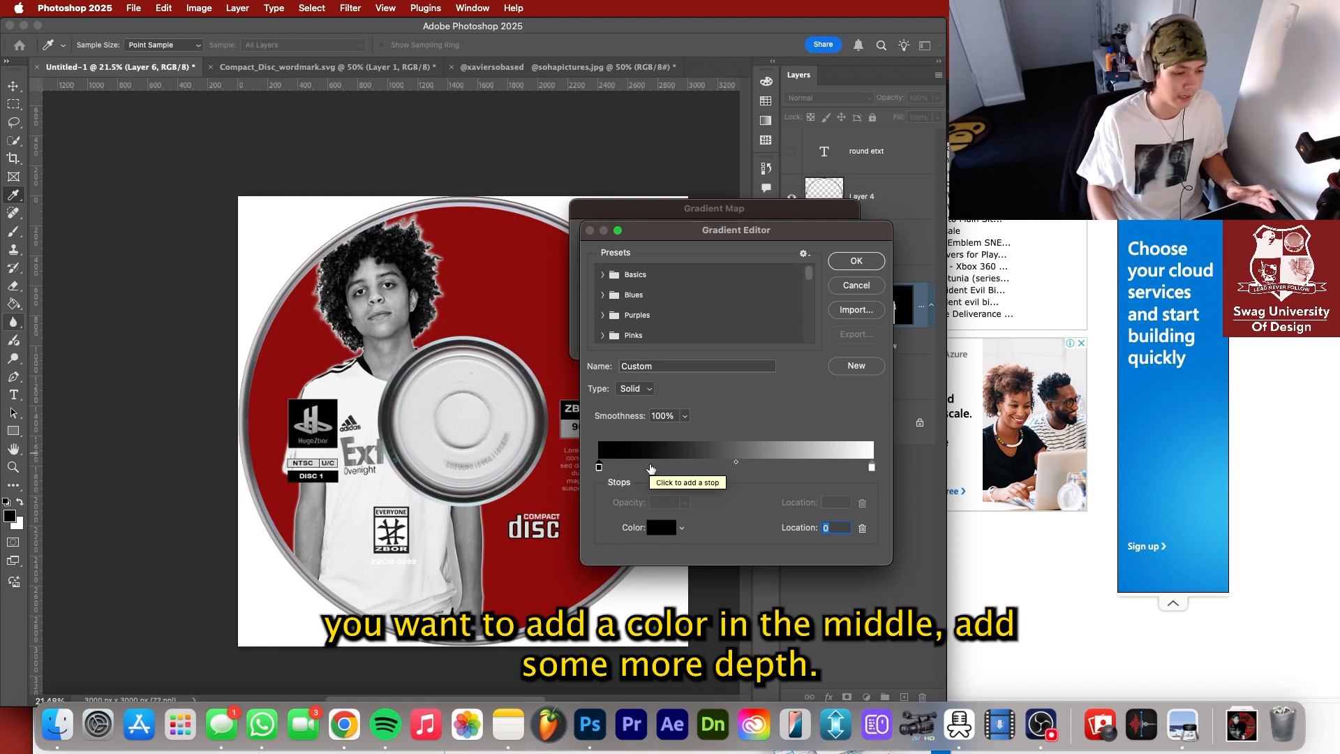
click(668, 467)
drag(872, 467, 804, 469)
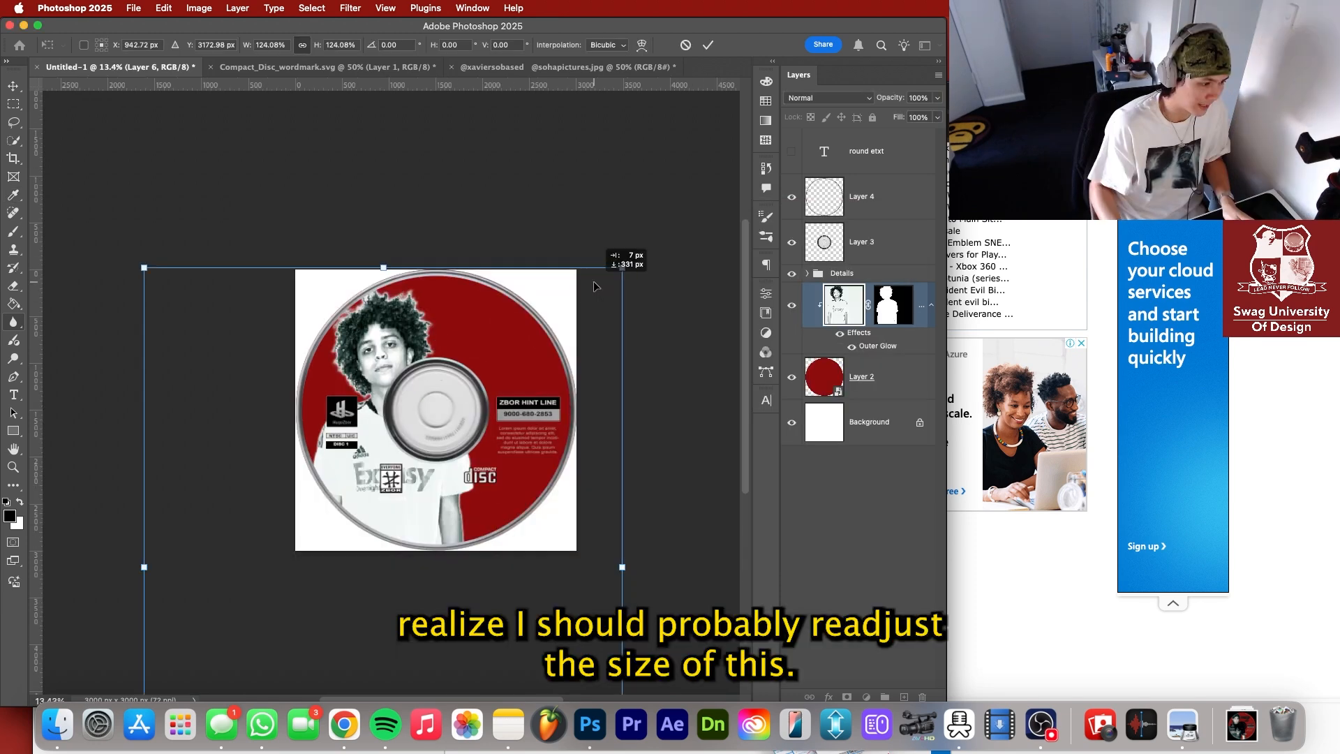
Enlarge the portrait photo to about 124% and reposition it over the left half of the disc.
drag(594, 286, 594, 277)
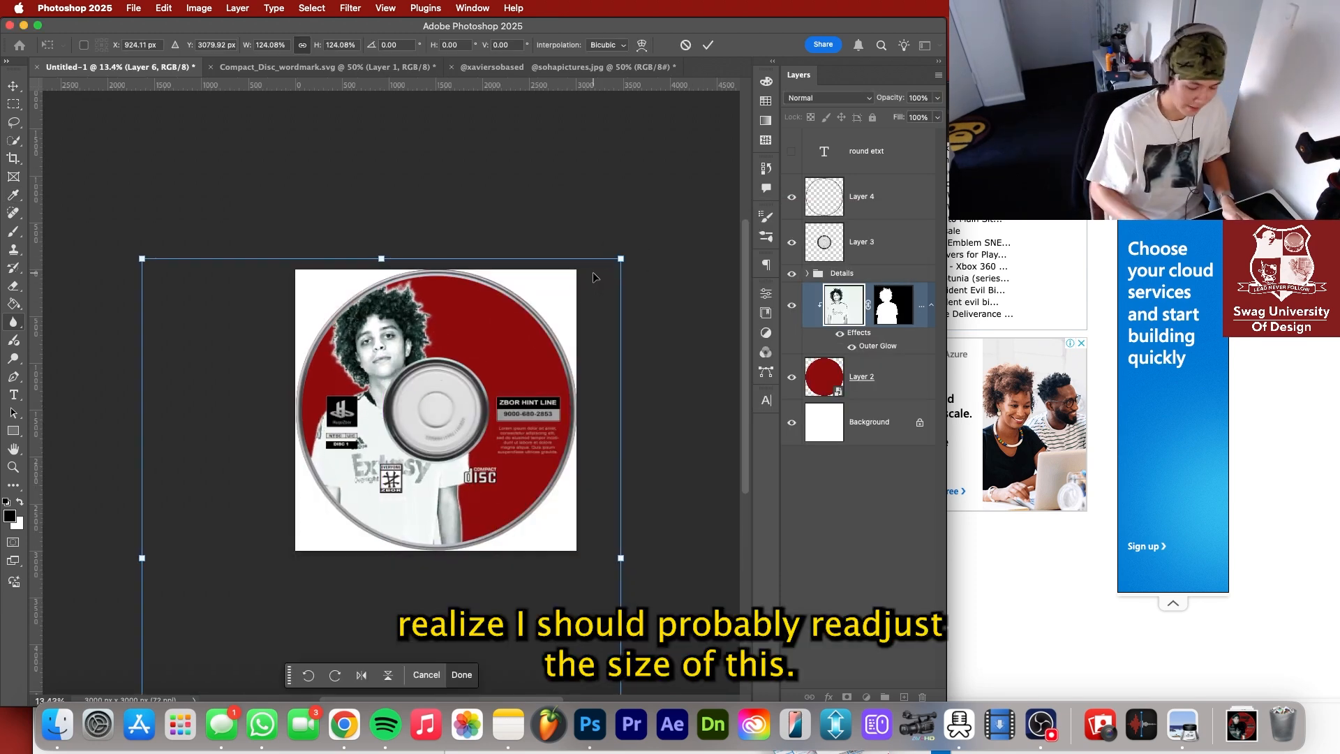
key(Return)
scroll(498, 325, up, 5)
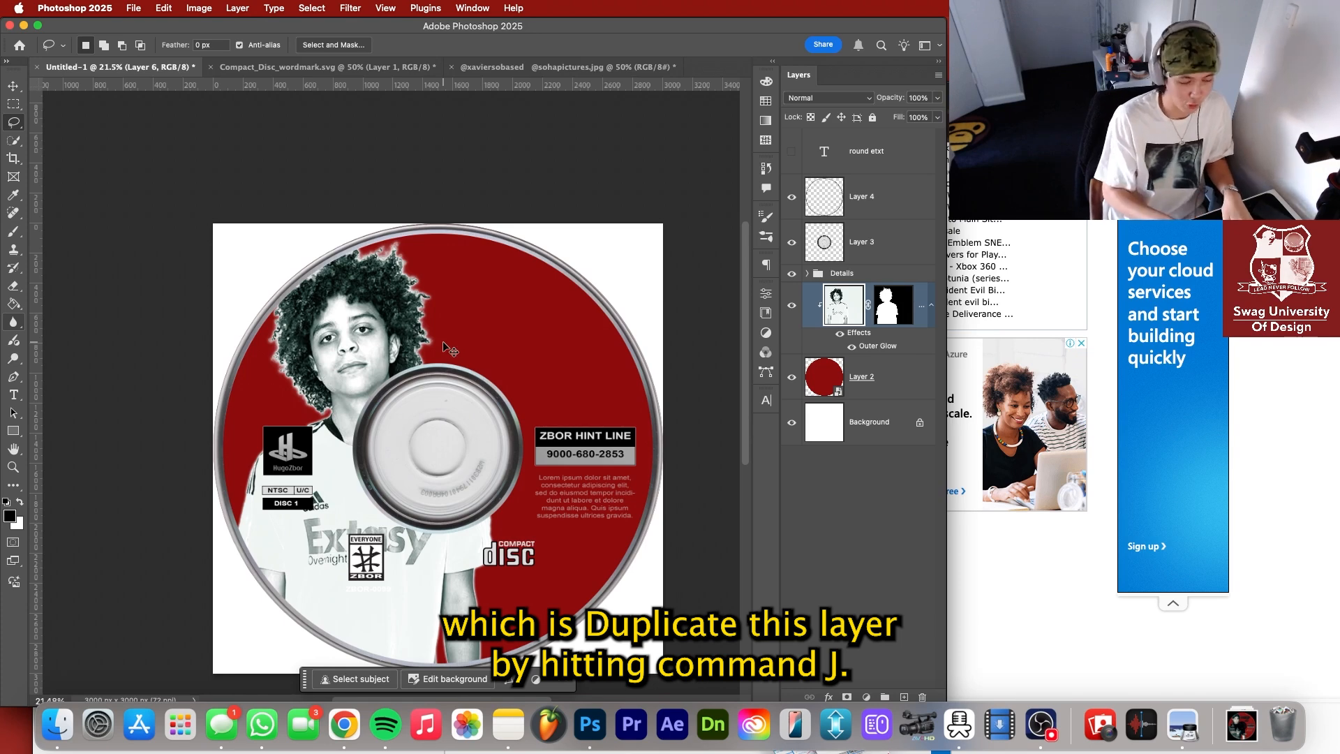
Duplicate the portrait photo layer and clip the copy to the disc with a clipping mask.
key(super+j)
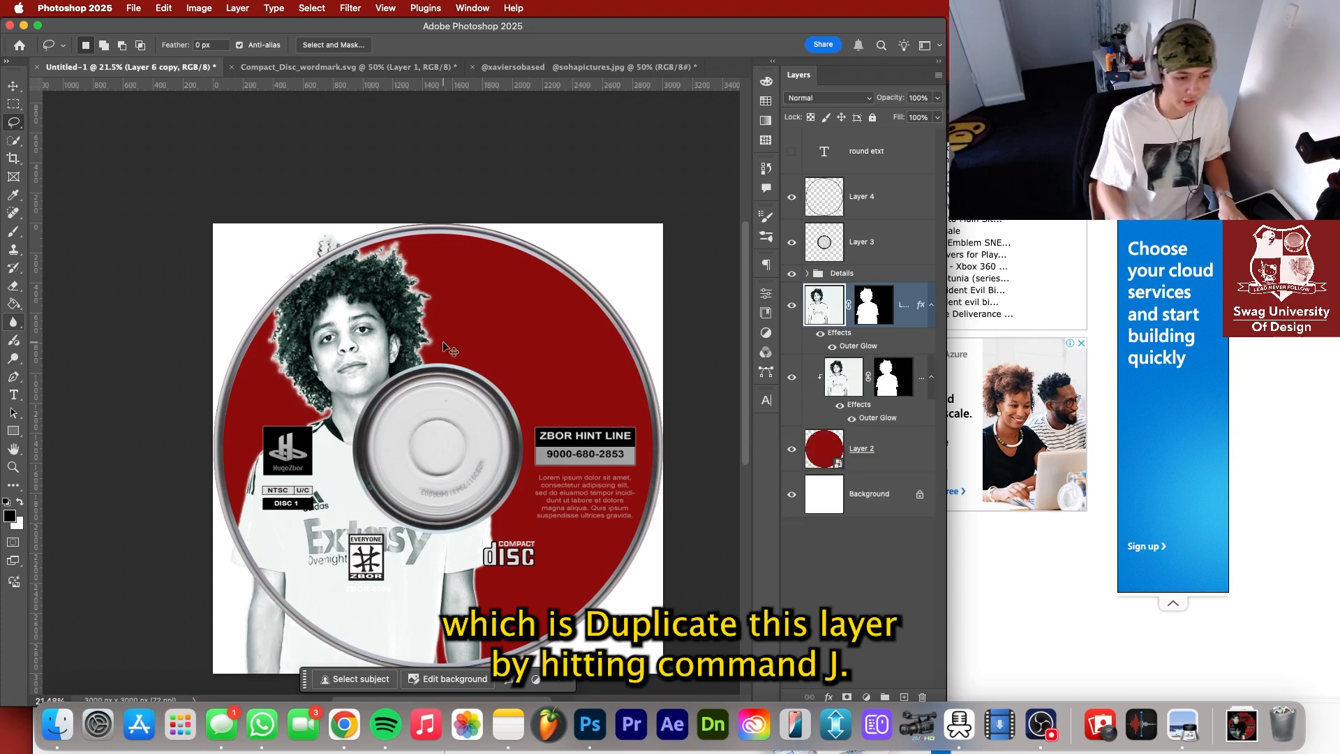
right_click(909, 305)
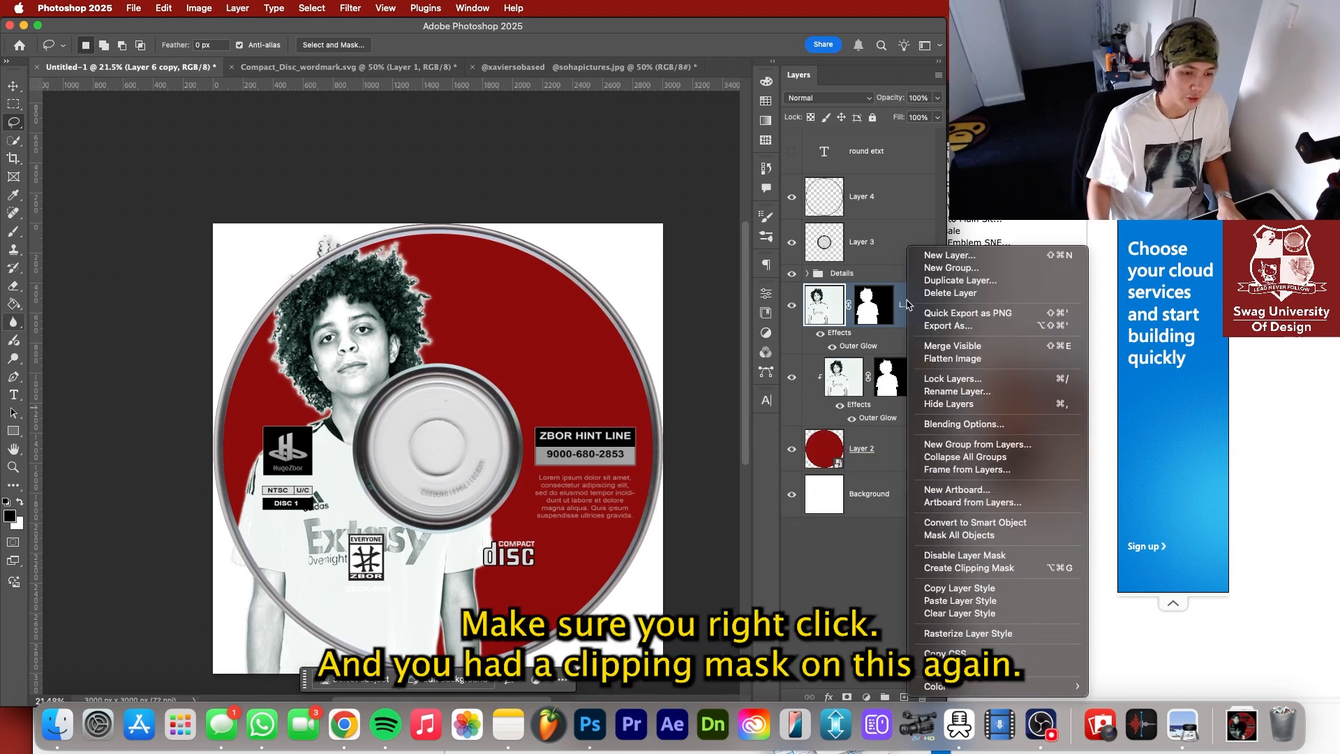
click(1011, 568)
Apply a 9.9-pixel Gaussian Blur to the portrait copy and lower its layer opacity to 50%.
click(350, 8)
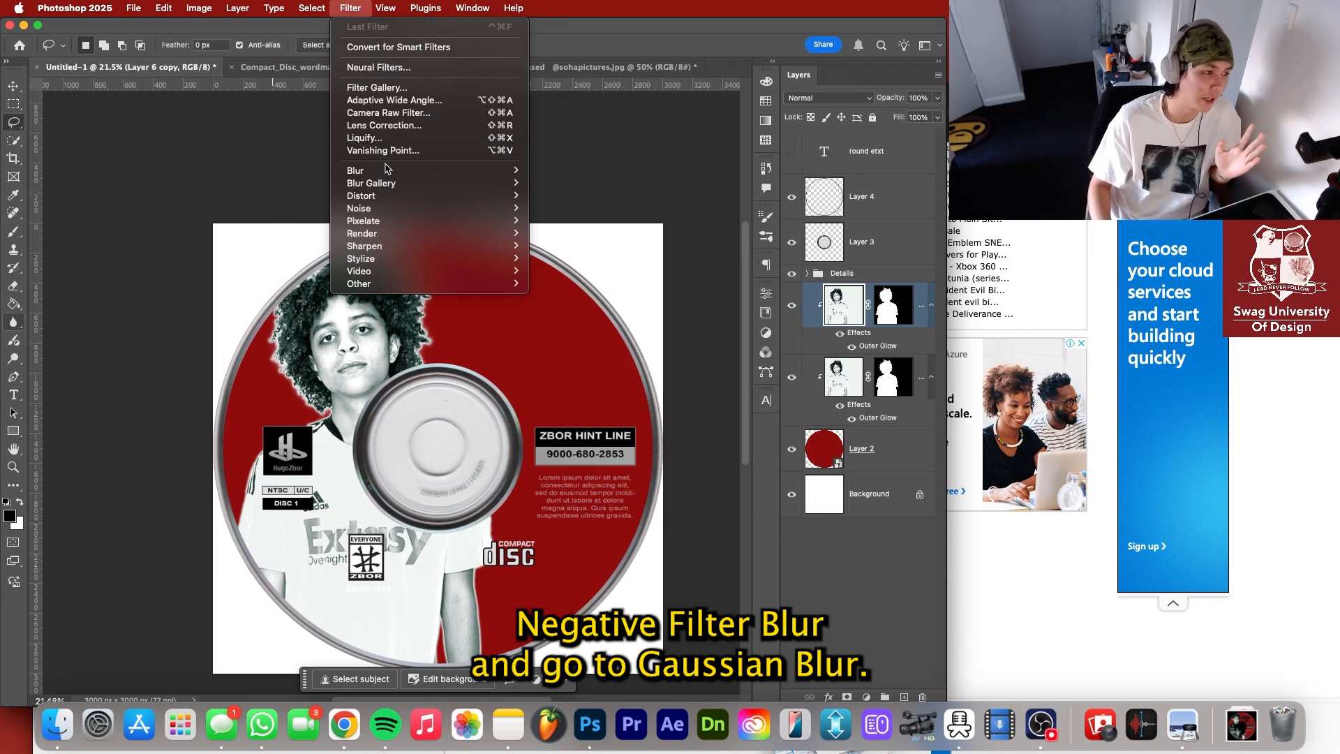
mouse_move(386, 170)
click(558, 220)
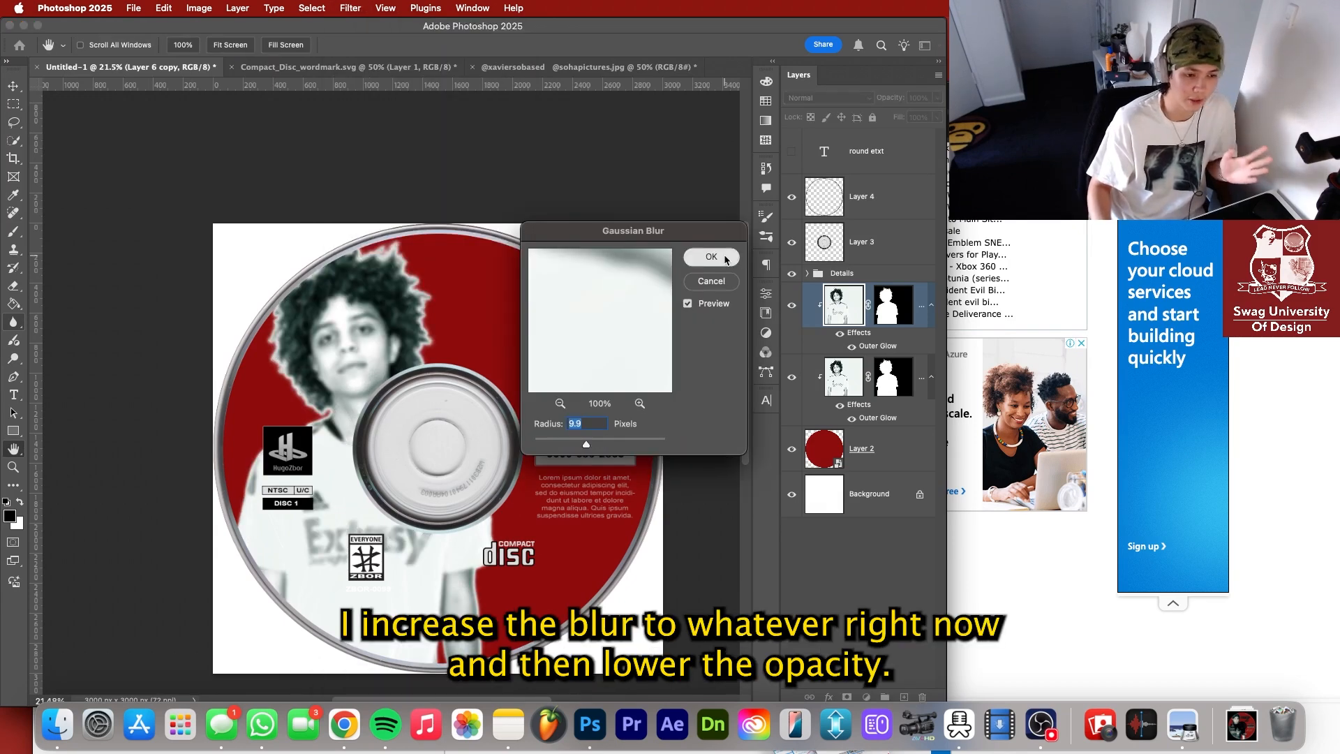
click(711, 257)
mouse_move(896, 98)
mouse_down()
mouse_move(876, 99)
mouse_move(899, 106)
mouse_up()
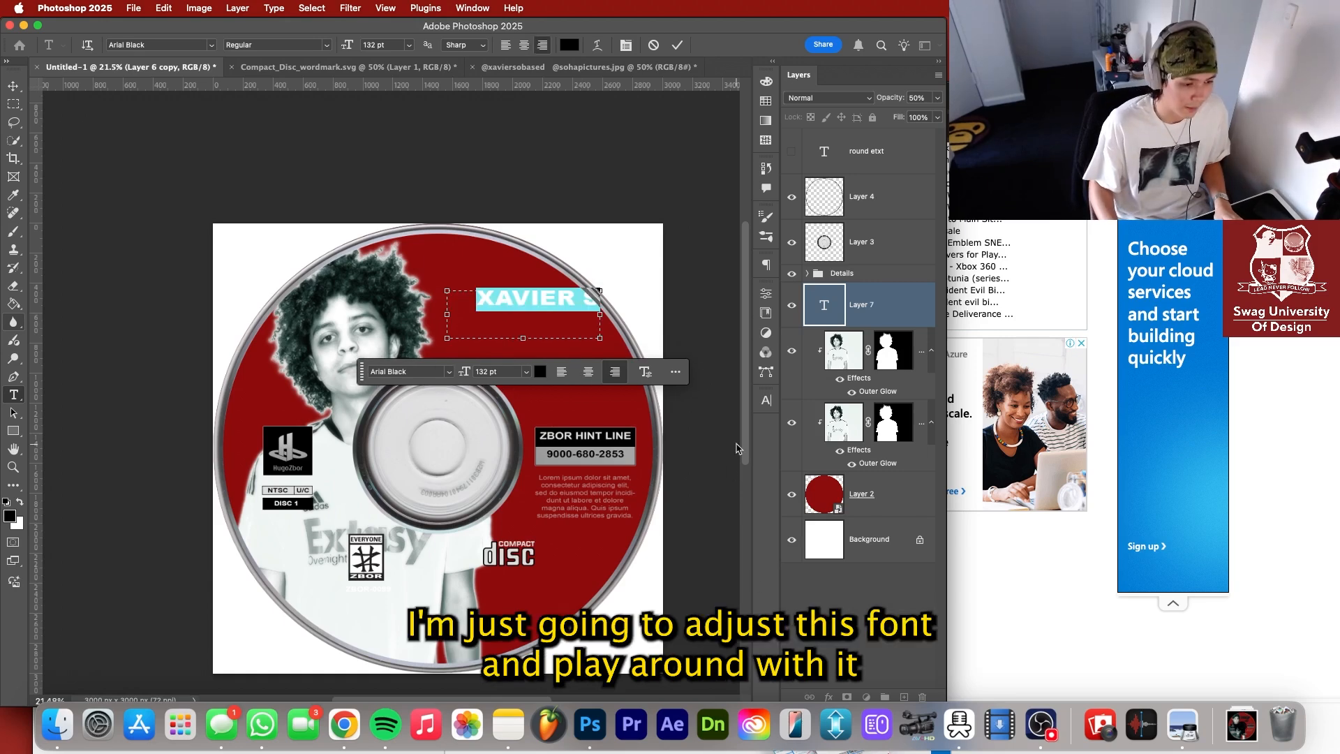
Stretch the Arial Black title XAVIER SO BASED to 229% vertical scale with 249 pt leading.
click(766, 406)
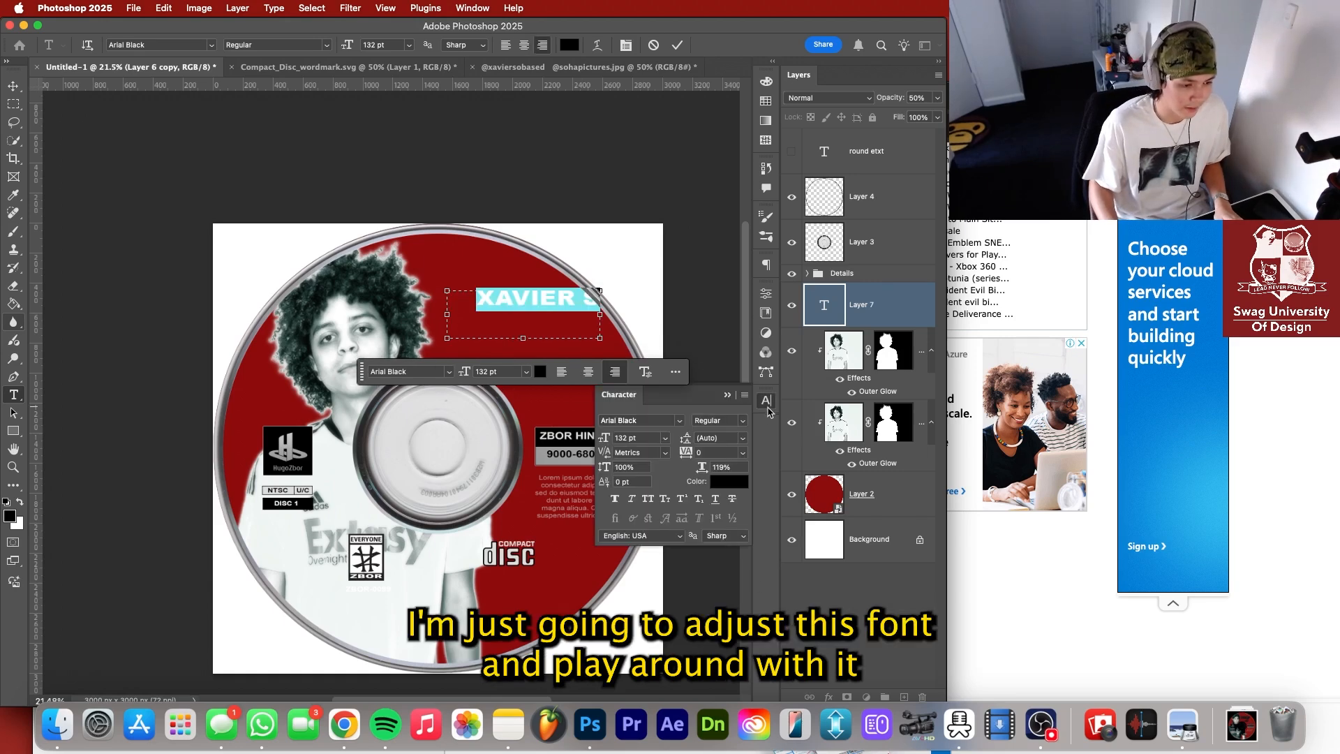
drag(610, 470, 631, 470)
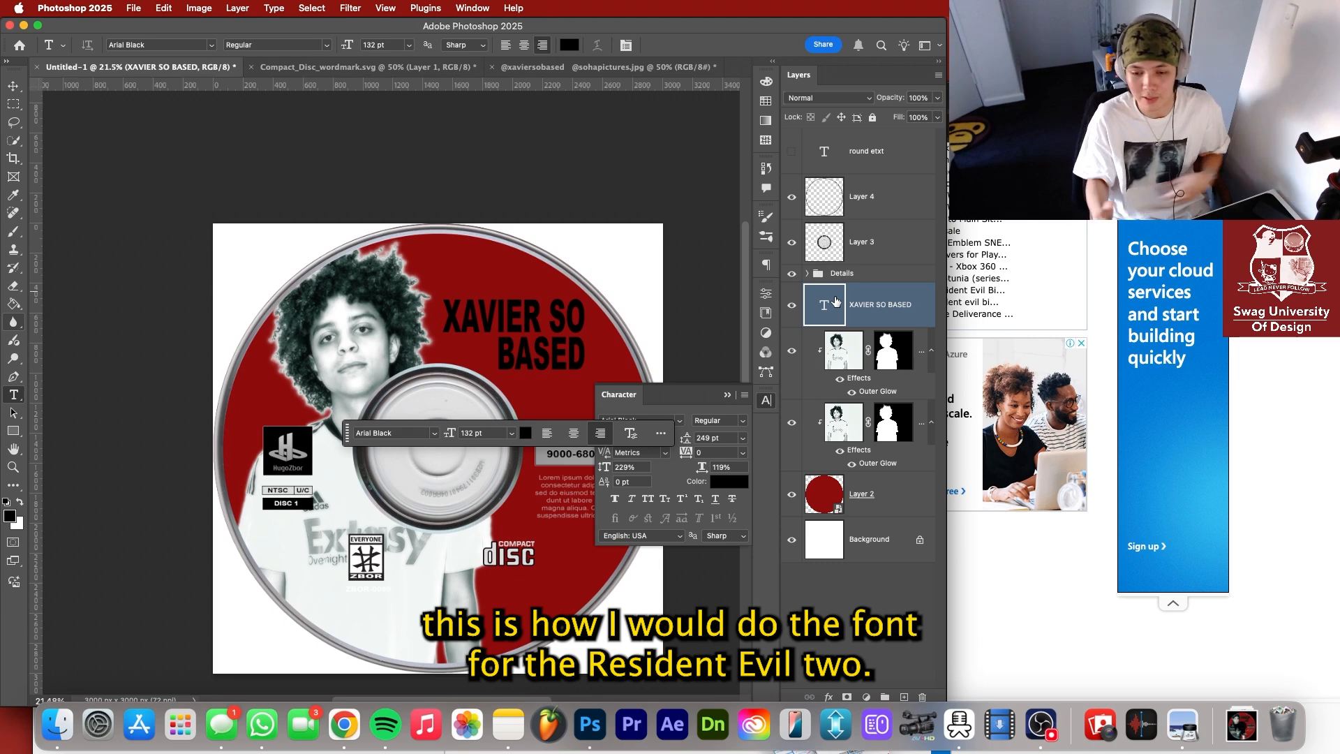
Add a 13 px black outside Stroke to the XAVIER SO BASED title.
click(811, 690)
click(837, 597)
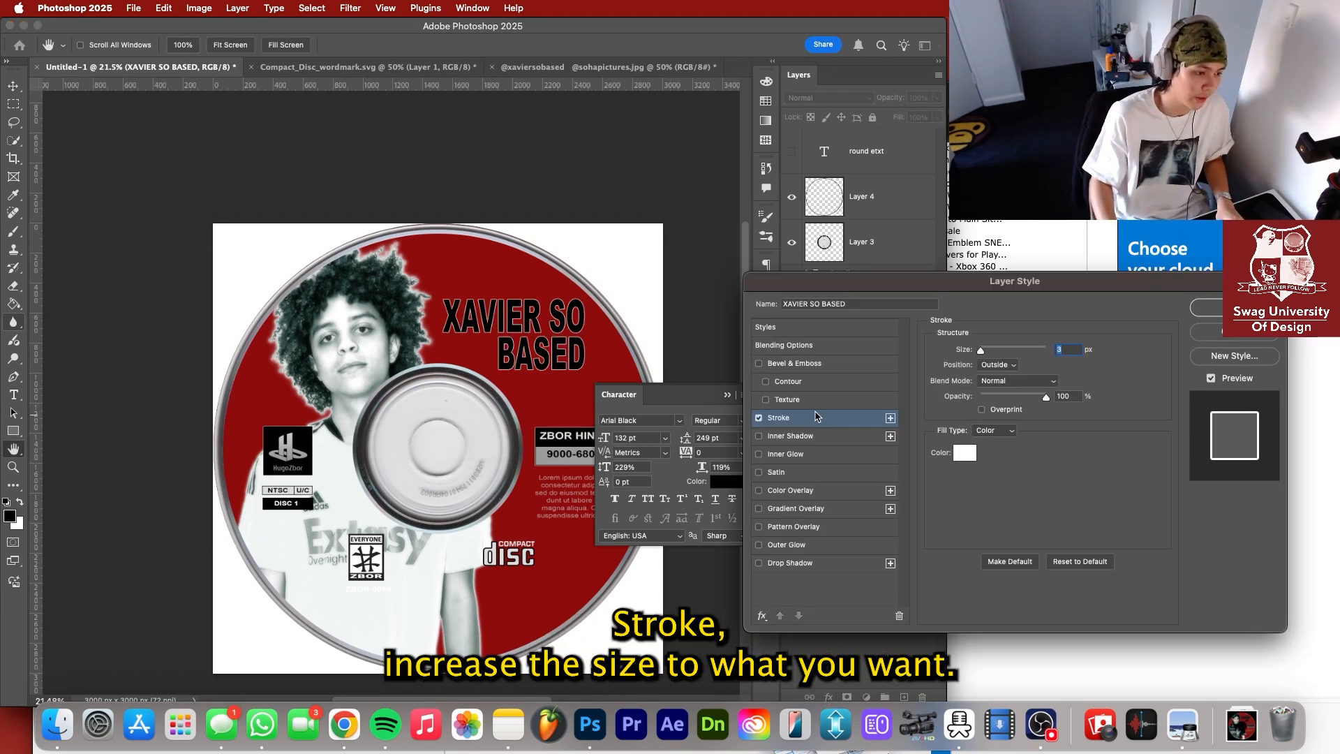
drag(980, 350, 987, 352)
click(964, 453)
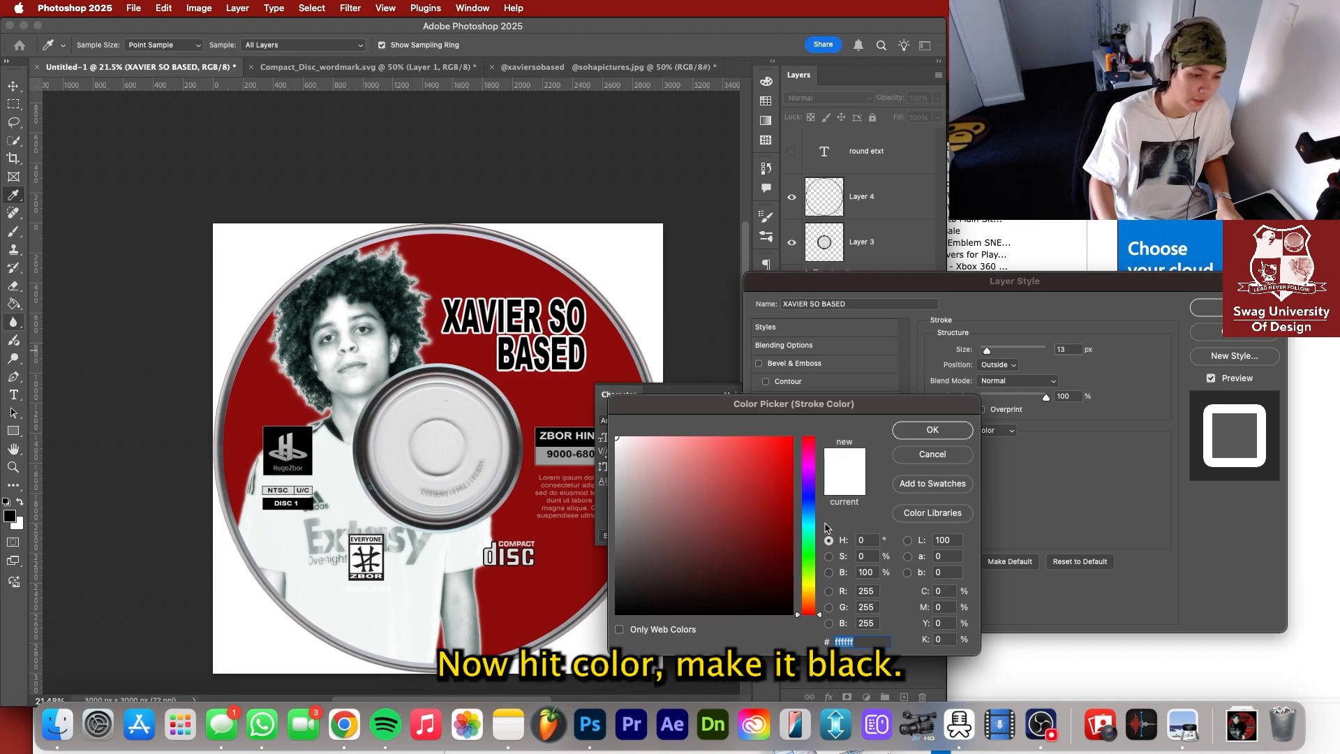
drag(621, 607, 604, 629)
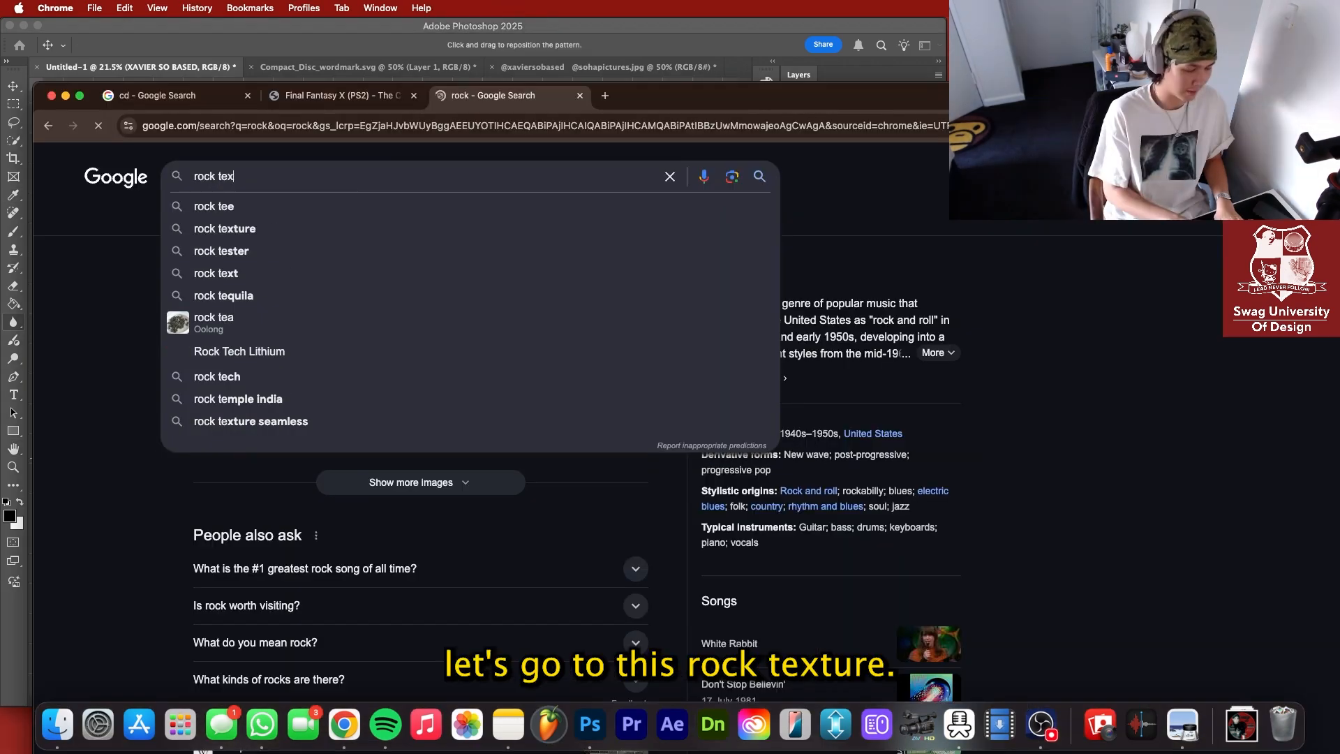
Search Google for "rock texture" and paste the copied cracked rock image into a new 612 x 398 px Photoshop document.
text(ture)
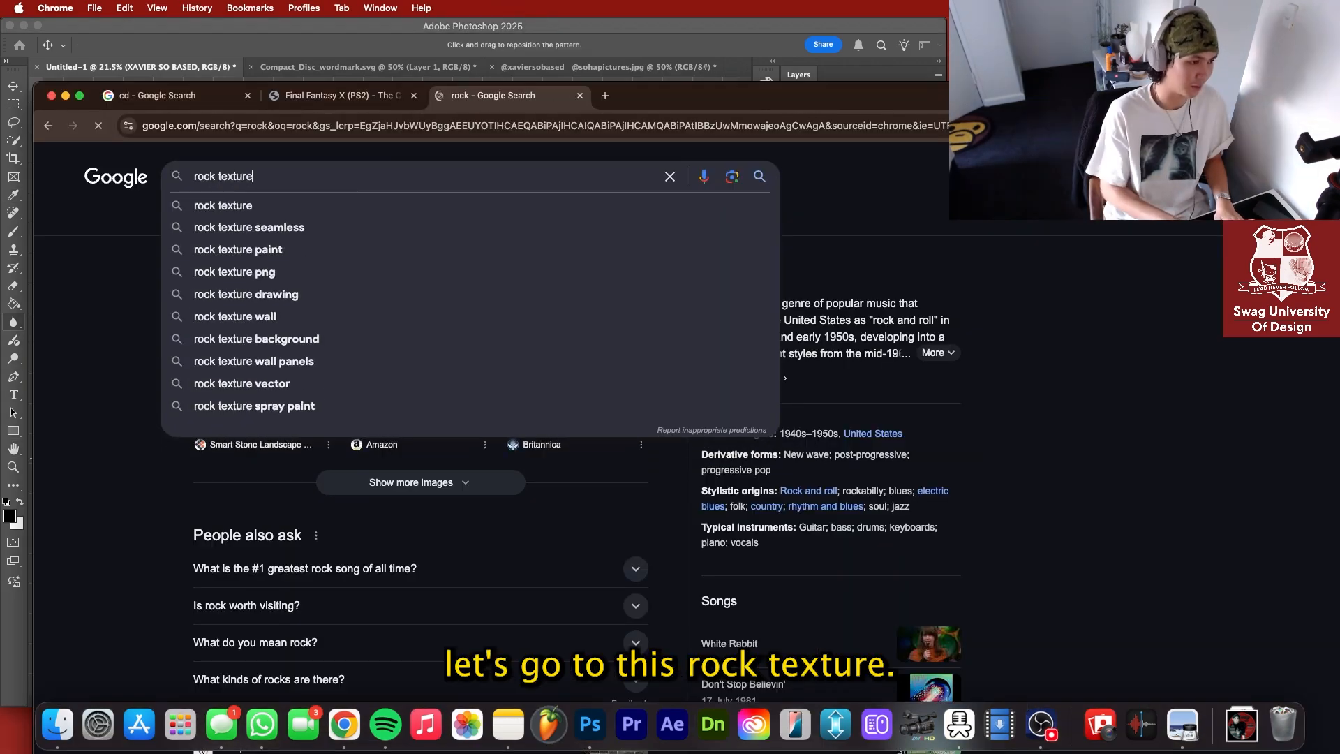
key(Return)
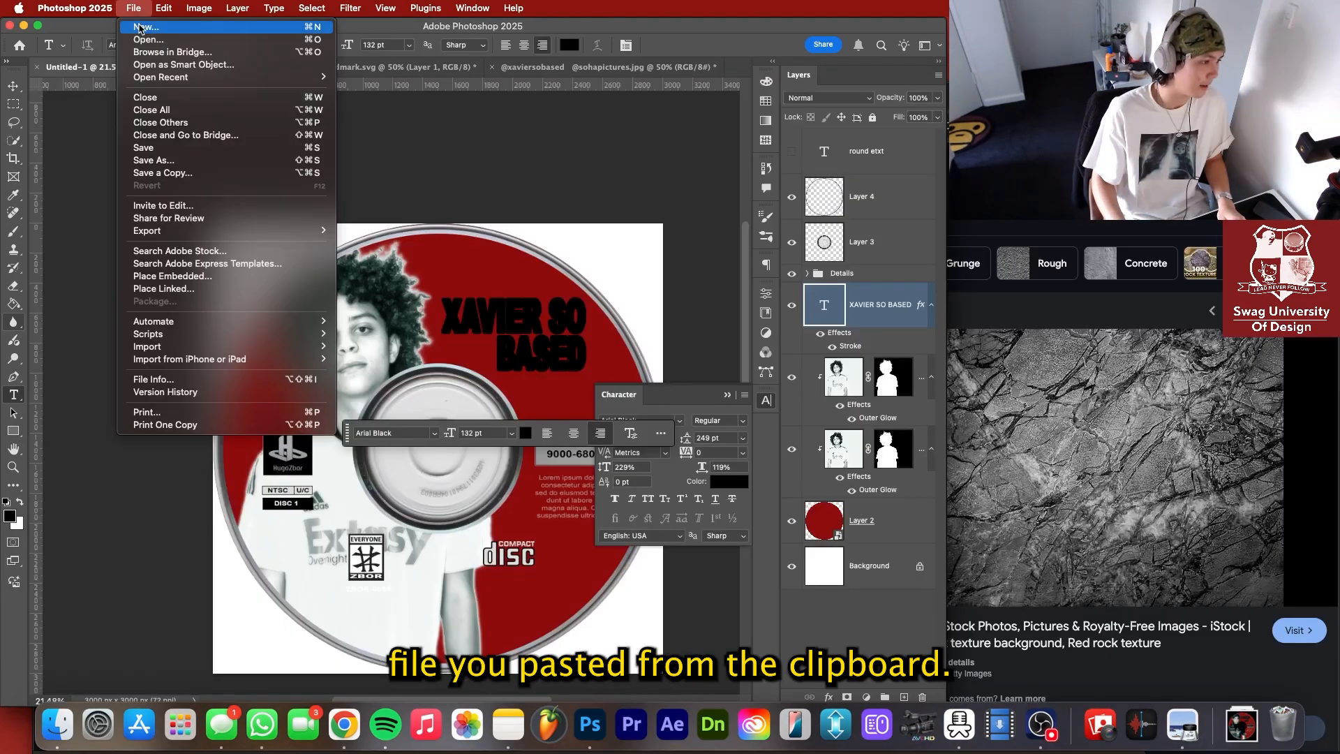
click(230, 39)
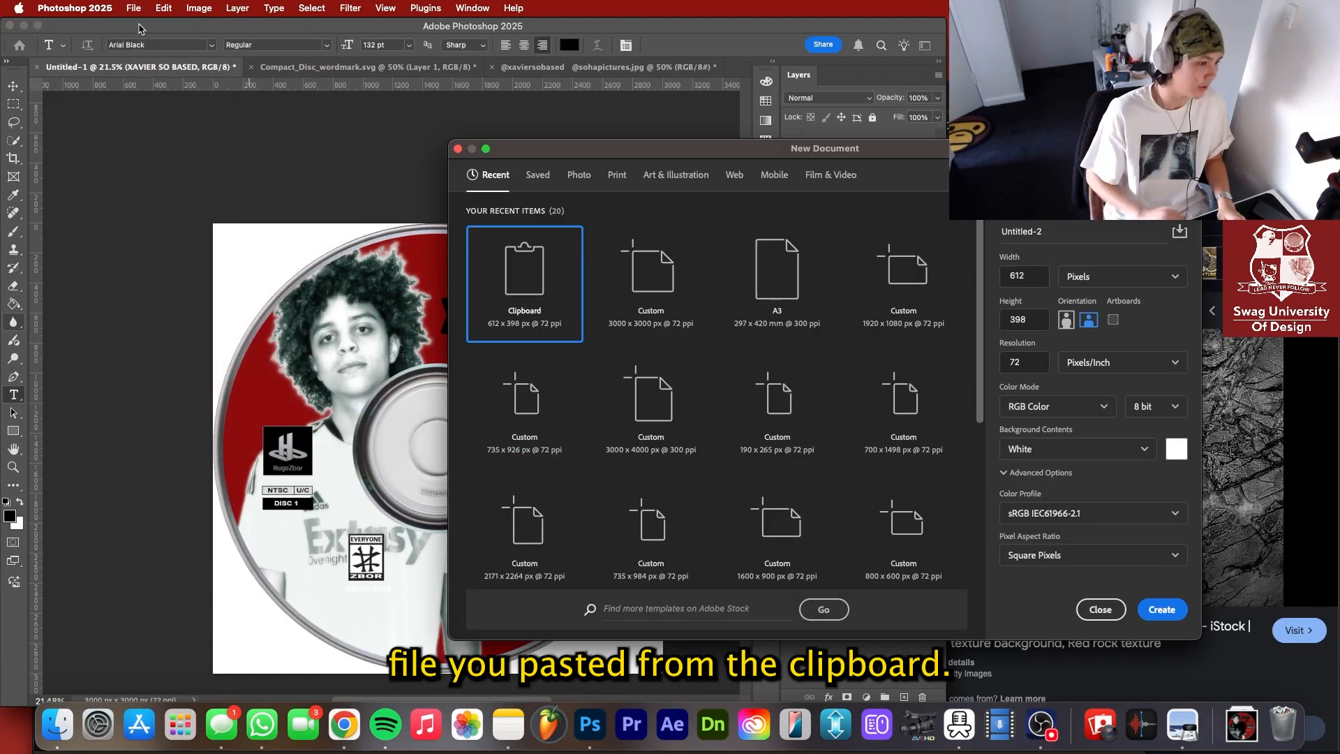
click(1160, 607)
key(super+v)
Recolor the rock texture with a Gradient Map adjustment running from dark red to a near-black red.
click(14, 159)
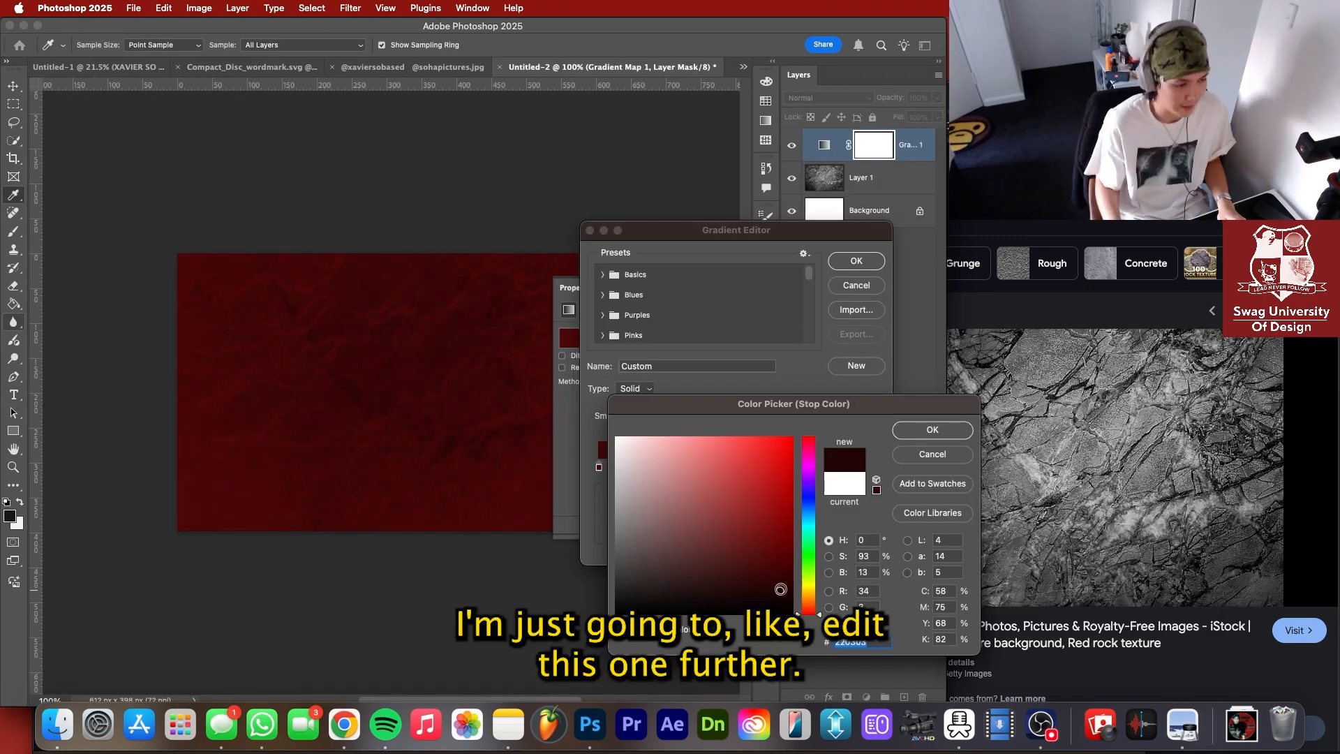
click(963, 436)
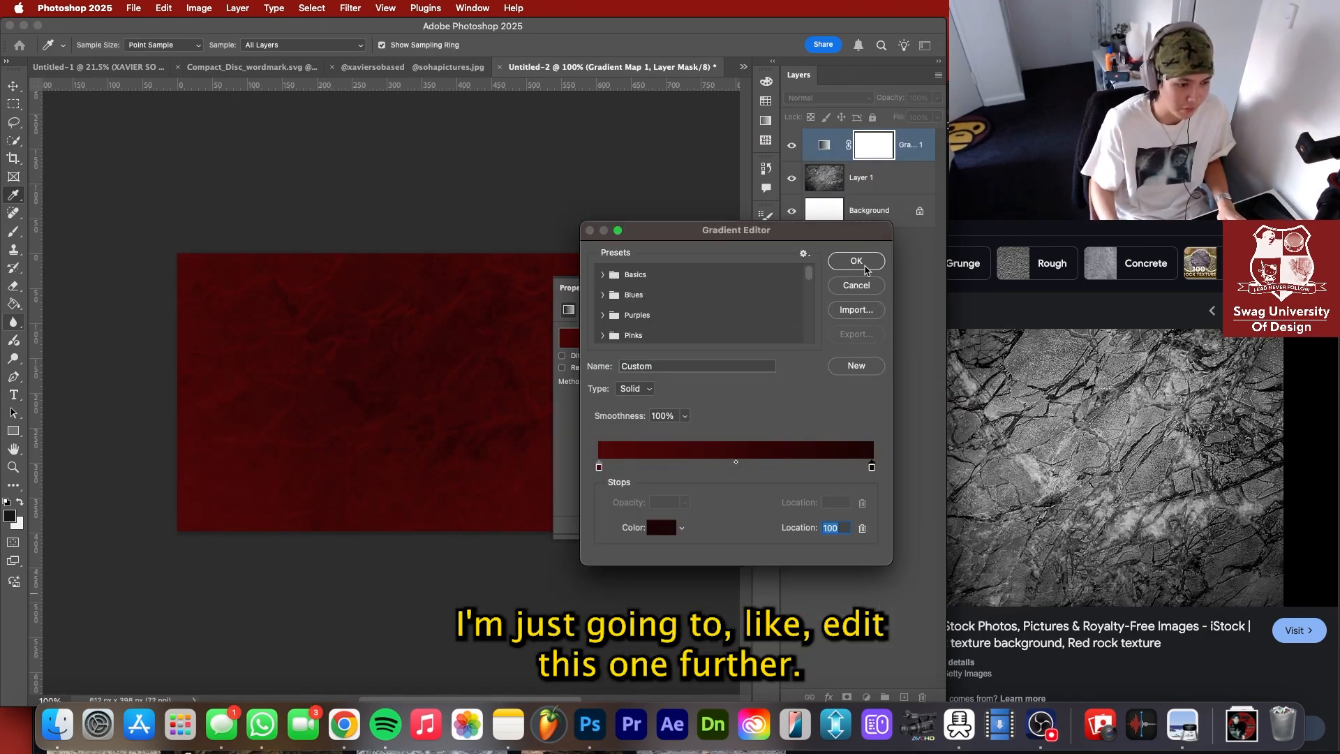
drag(853, 222, 799, 228)
click(803, 268)
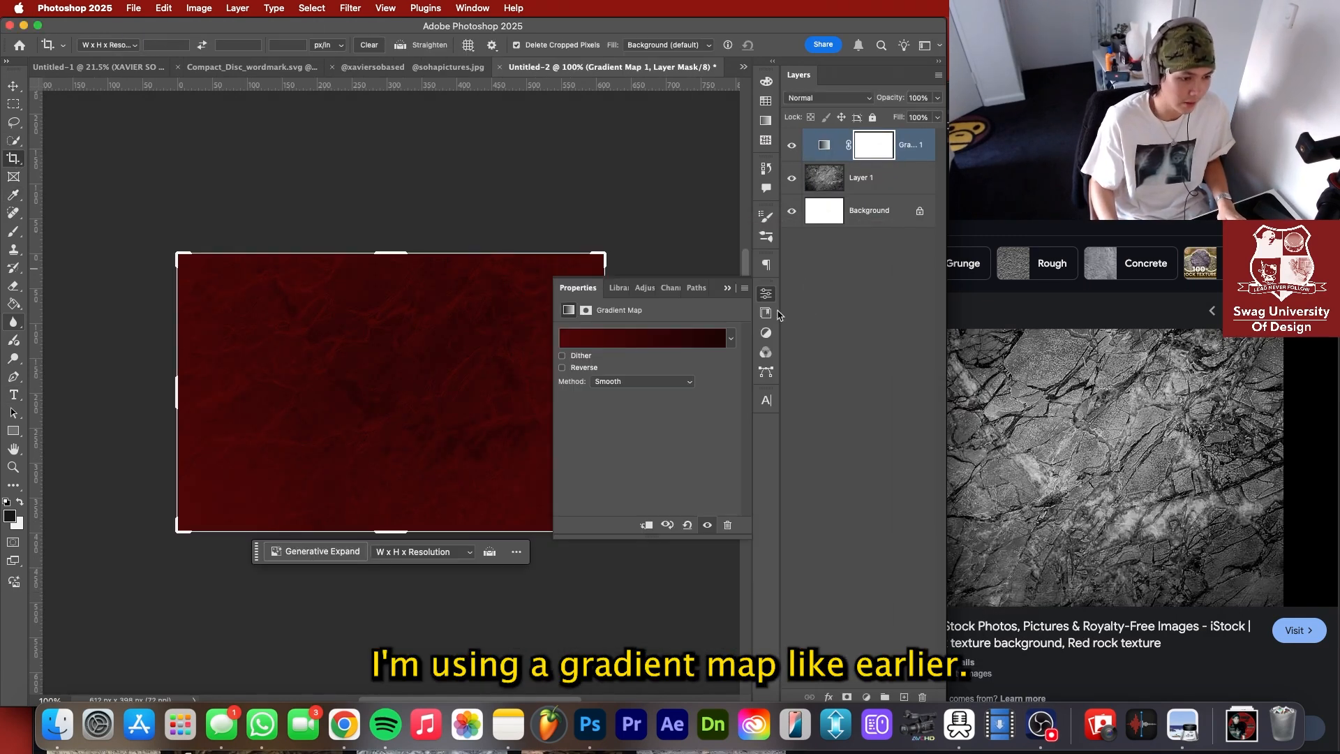
click(728, 289)
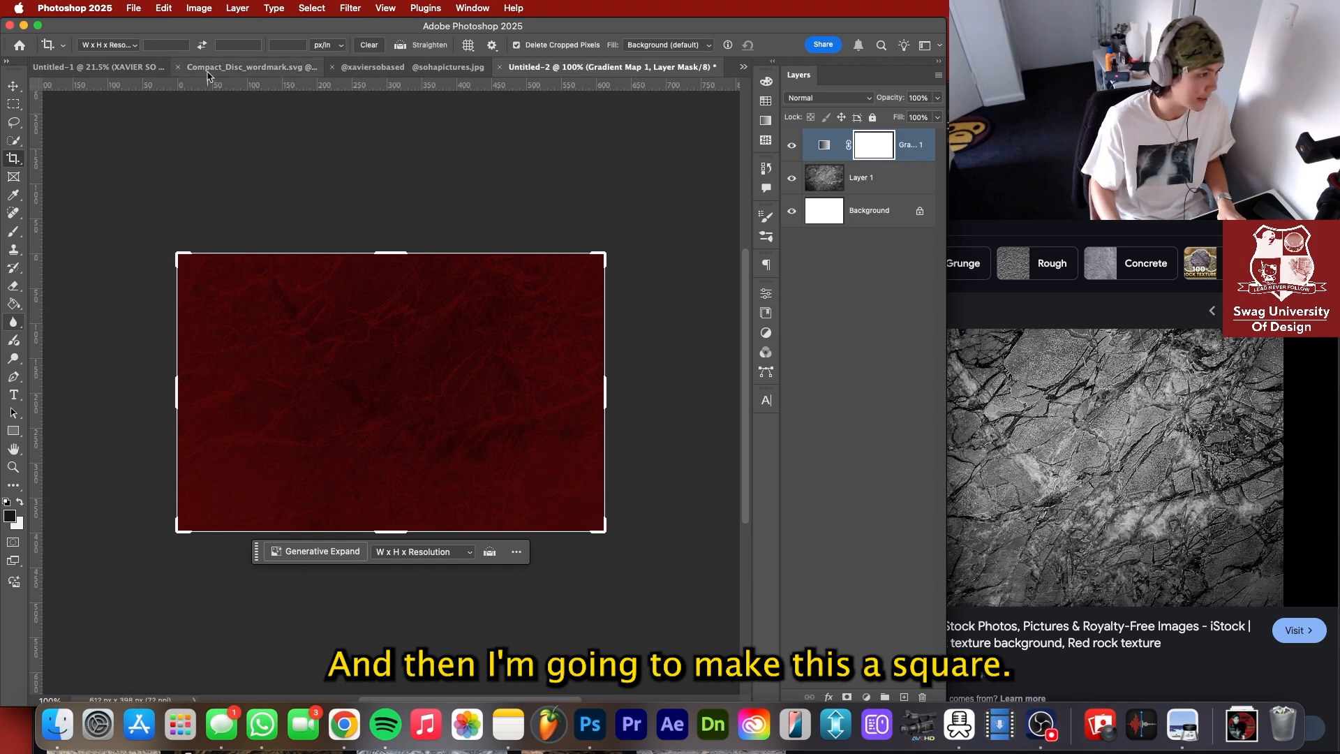
Crop the red rock texture document to a 1:1 square.
click(108, 44)
click(101, 77)
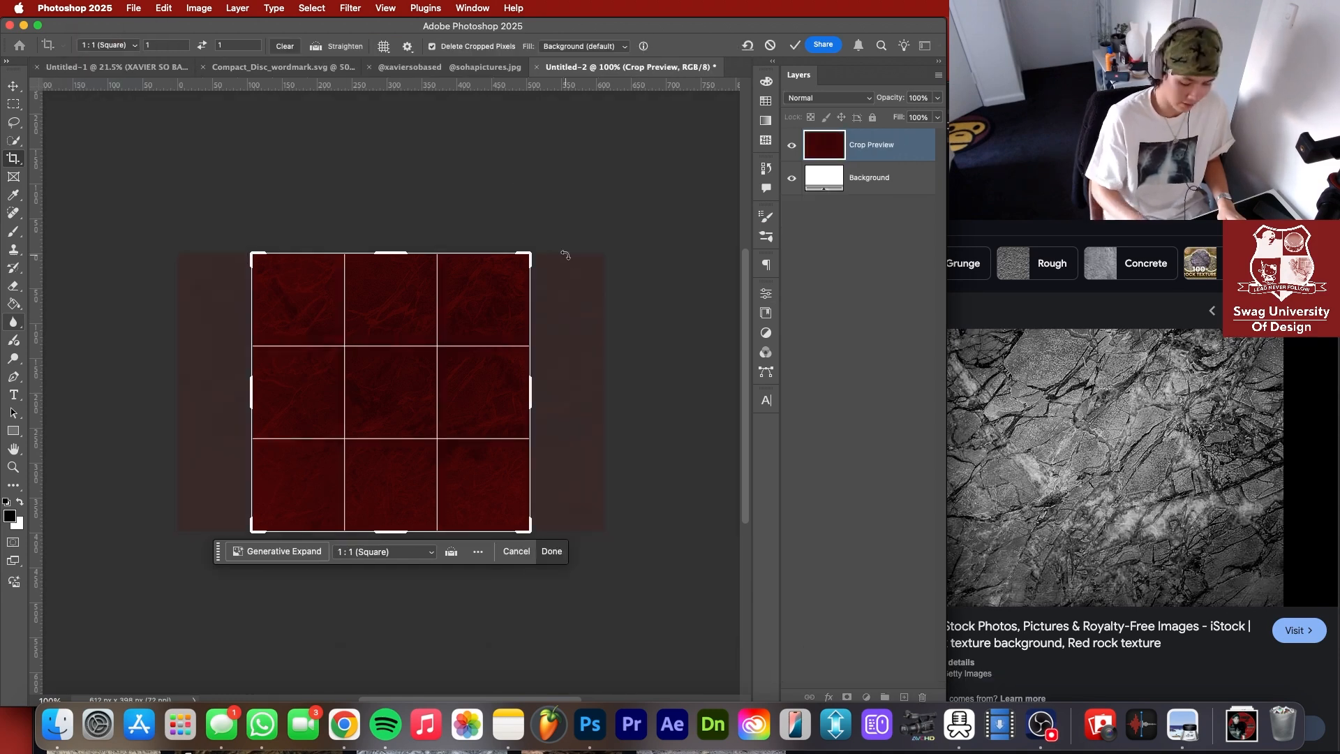
key(Return)
Merge the Gradient Map, the rock texture layer and the background into one layer with Merge Visible.
shift+click(867, 195)
right_click(867, 196)
click(855, 242)
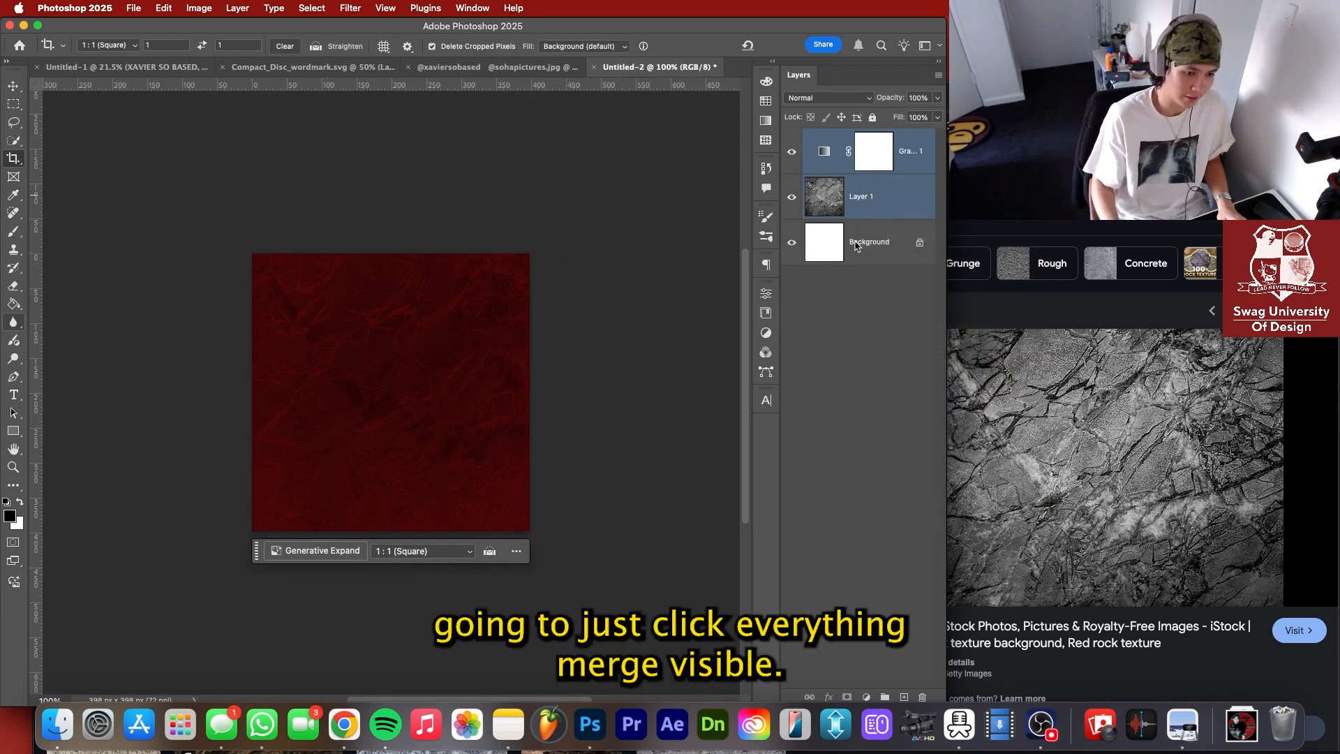
right_click(855, 243)
click(929, 354)
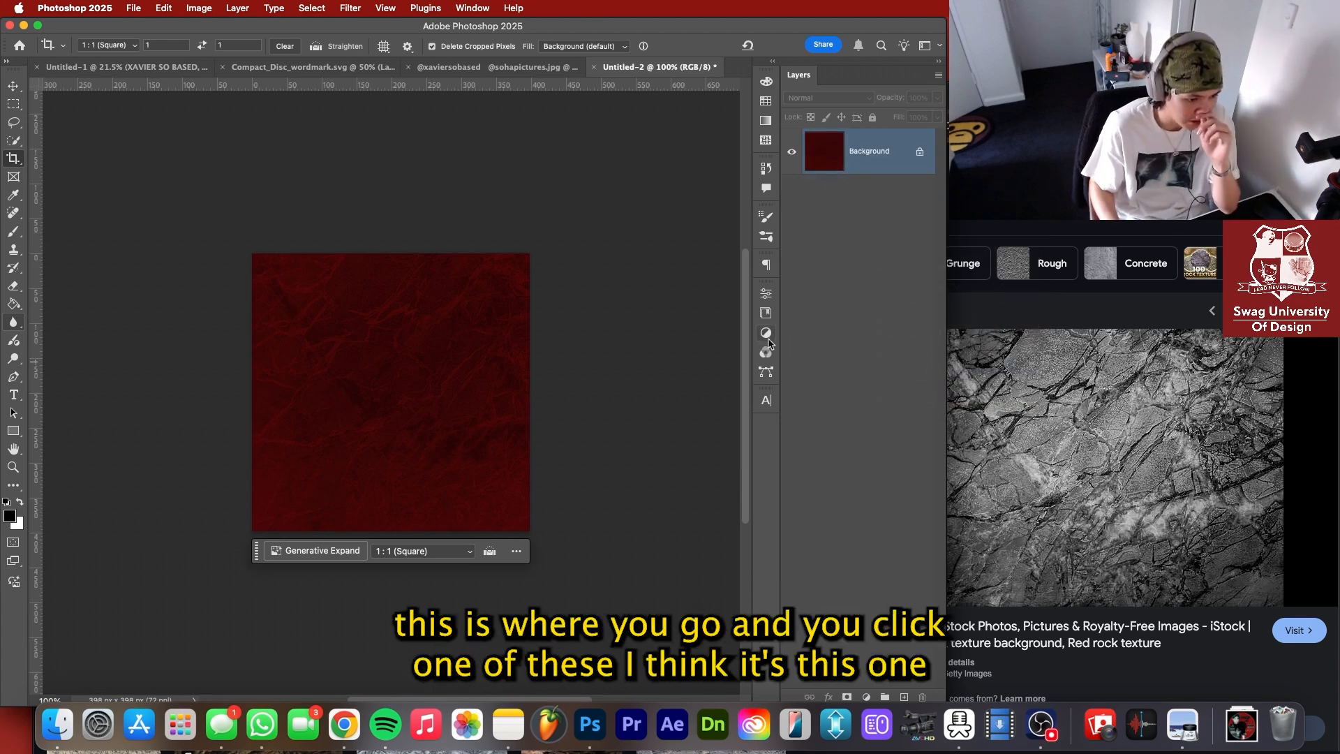
Save the square red rock texture as a new pattern.
click(762, 122)
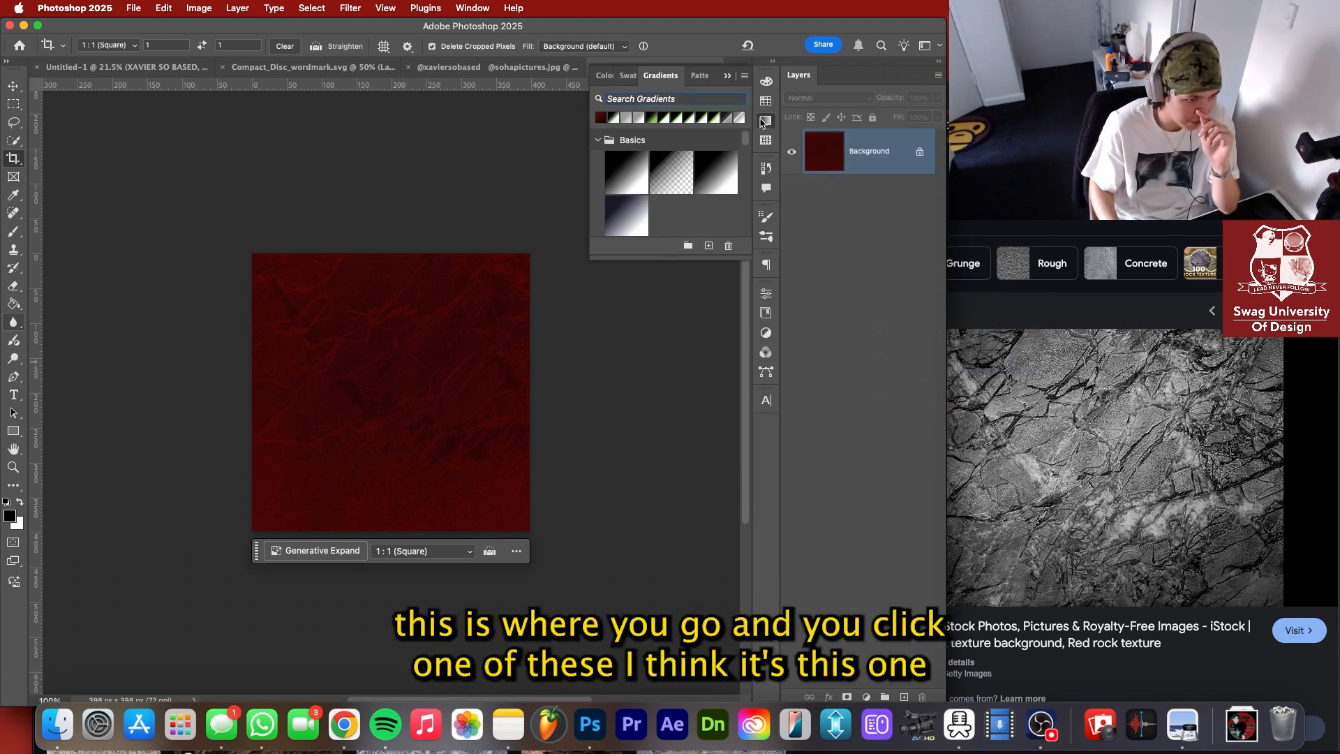
click(765, 124)
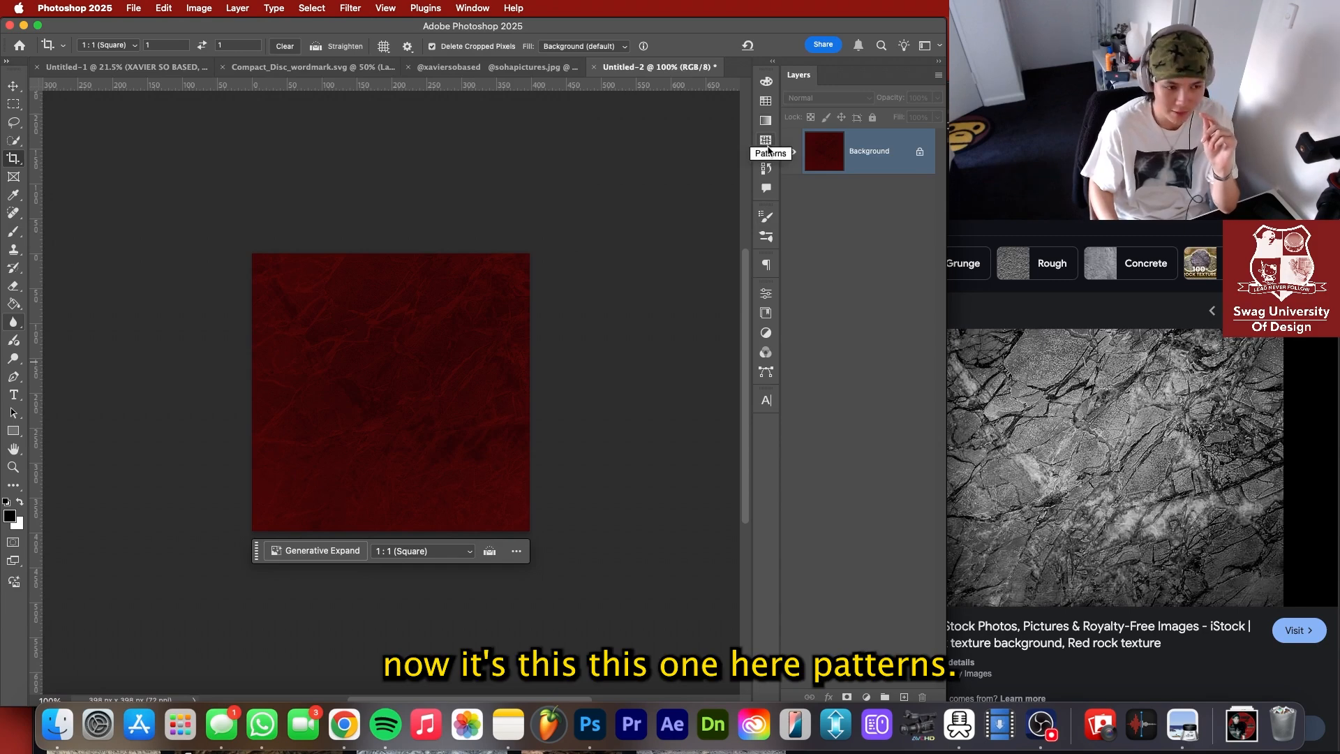
click(765, 141)
scroll(686, 209, down, 3)
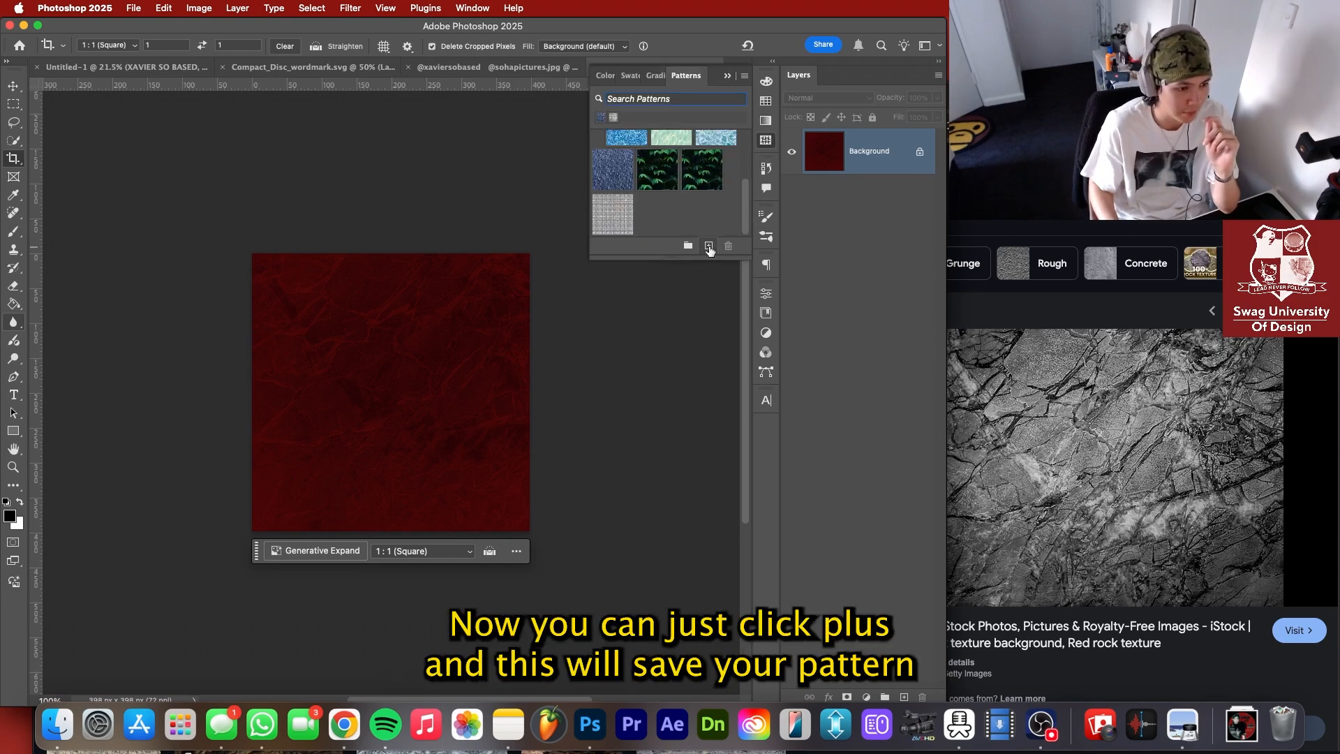
click(709, 247)
click(752, 365)
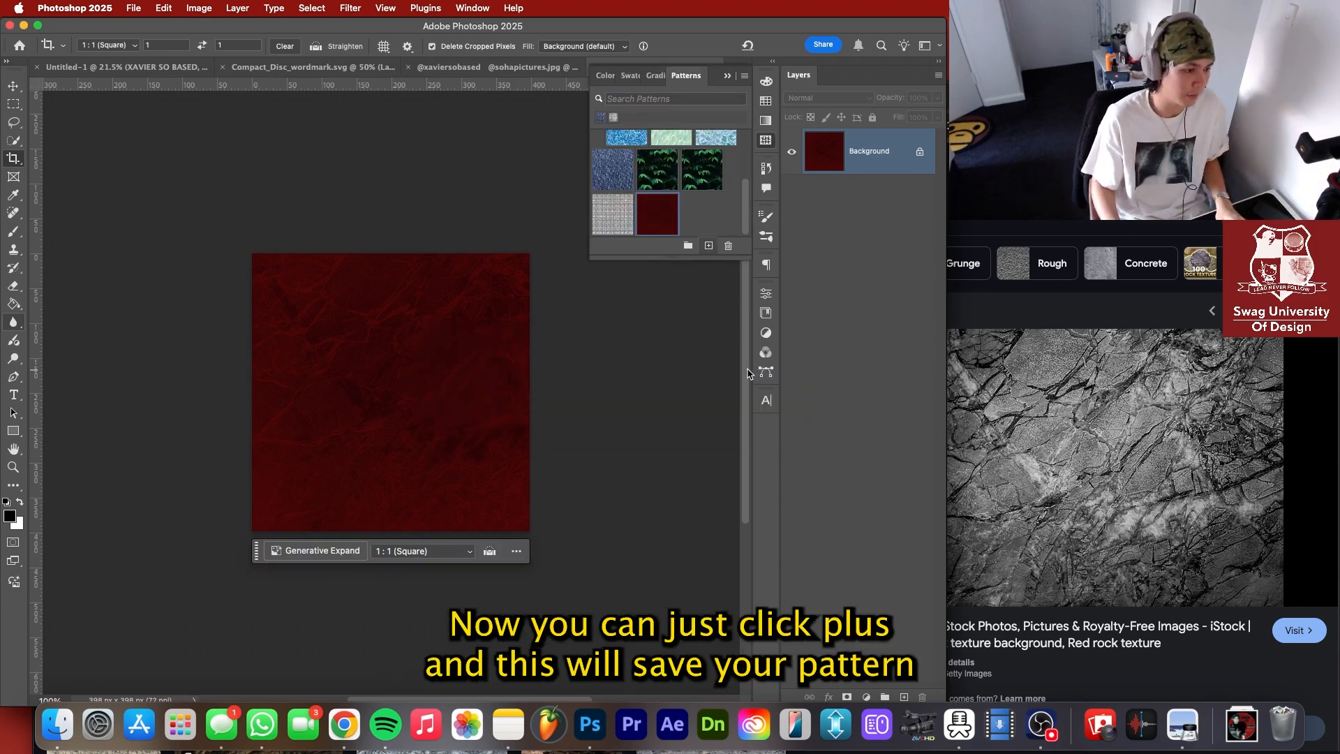
Return to the CD label document and give the XAVIER SO BASED title a Pattern Overlay using the red rock pattern.
click(277, 66)
click(155, 67)
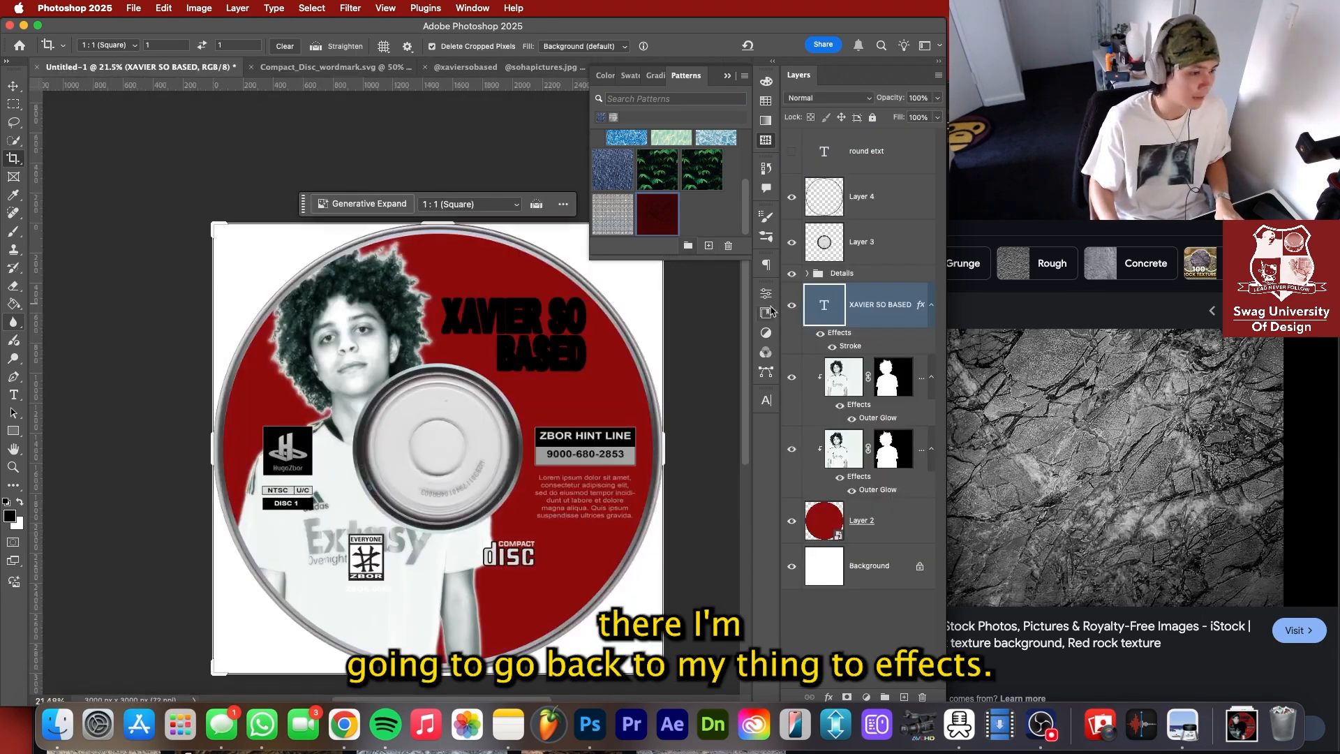
click(828, 697)
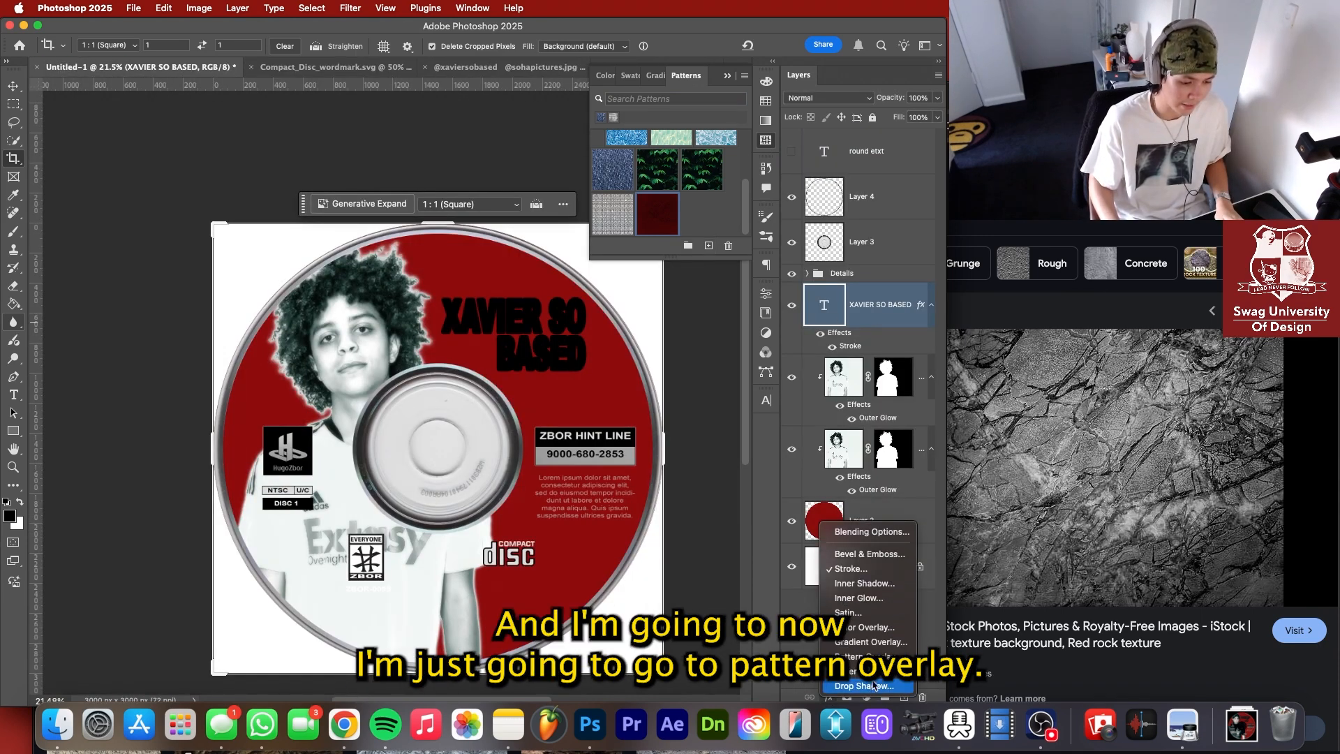
click(864, 656)
click(996, 416)
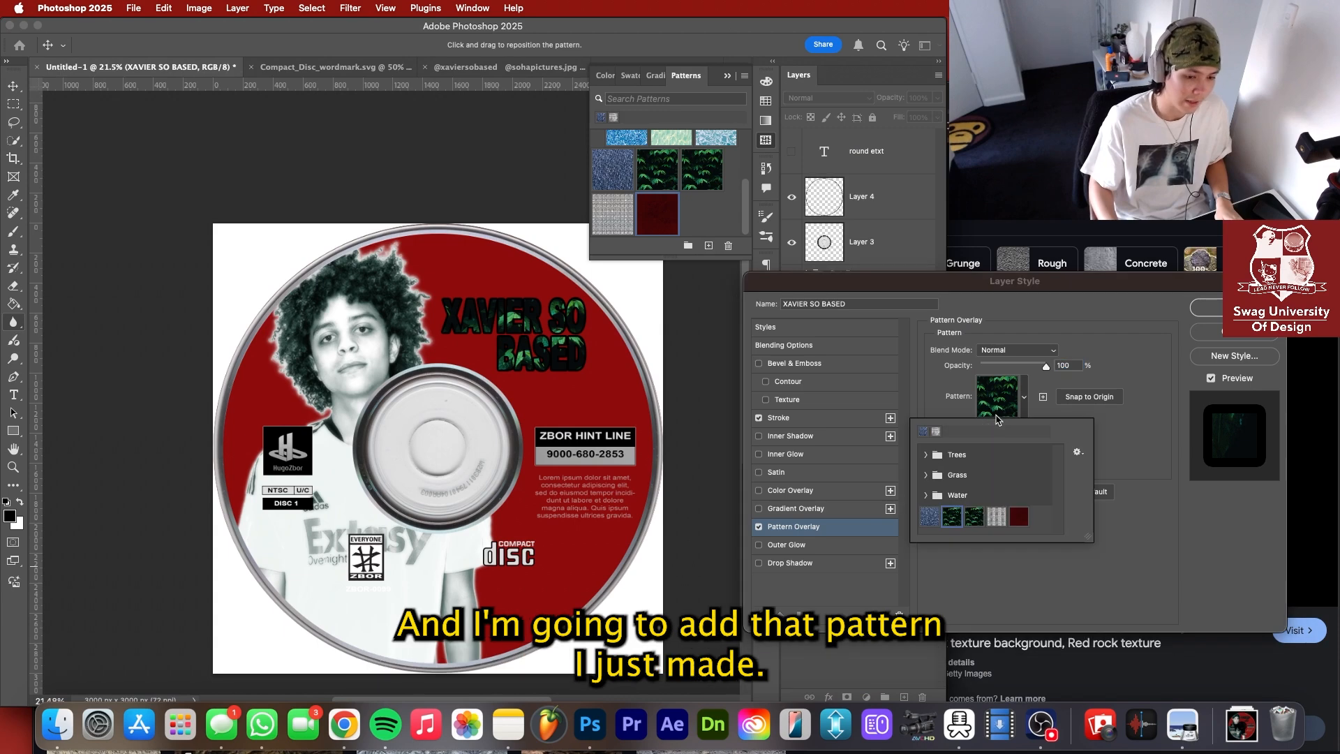
click(1019, 517)
click(1137, 467)
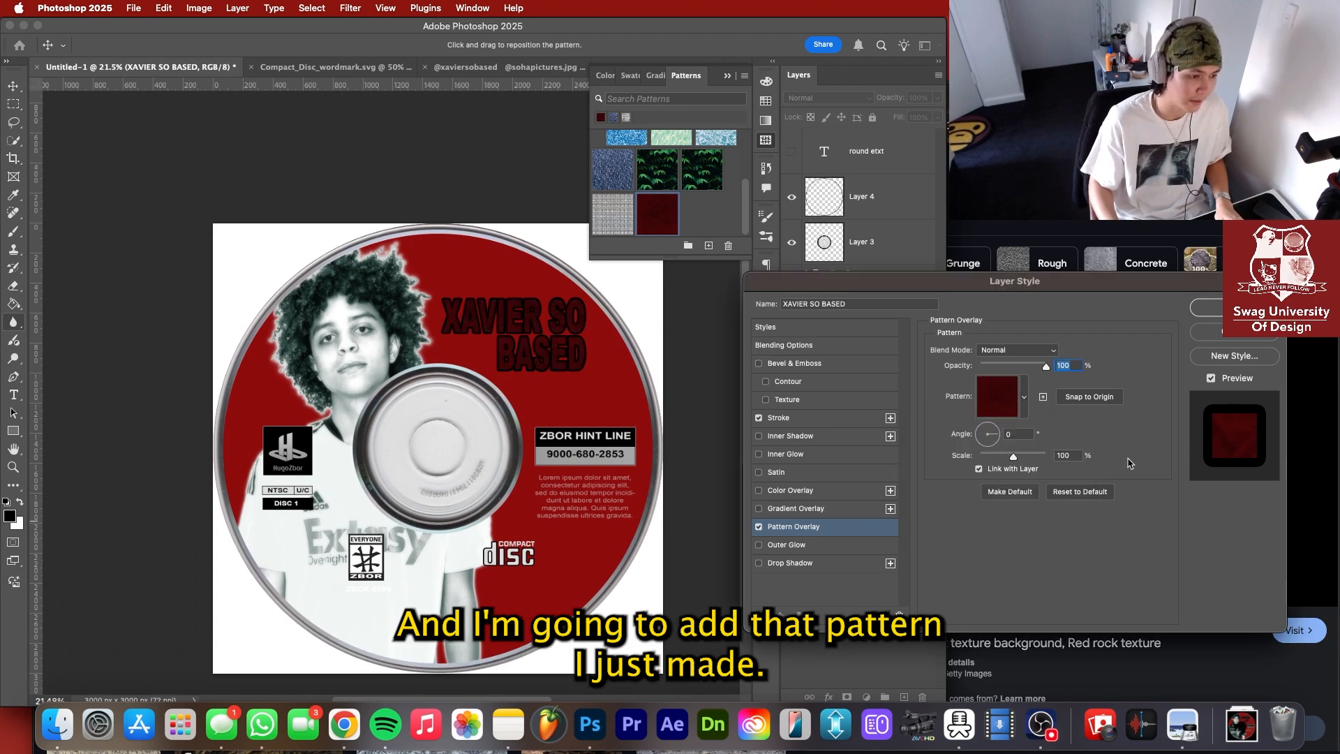
Add an inner Bevel & Emboss to the title with angle 142°, altitude 11°, highlight opacity 80% and shadow opacity 51%.
click(759, 364)
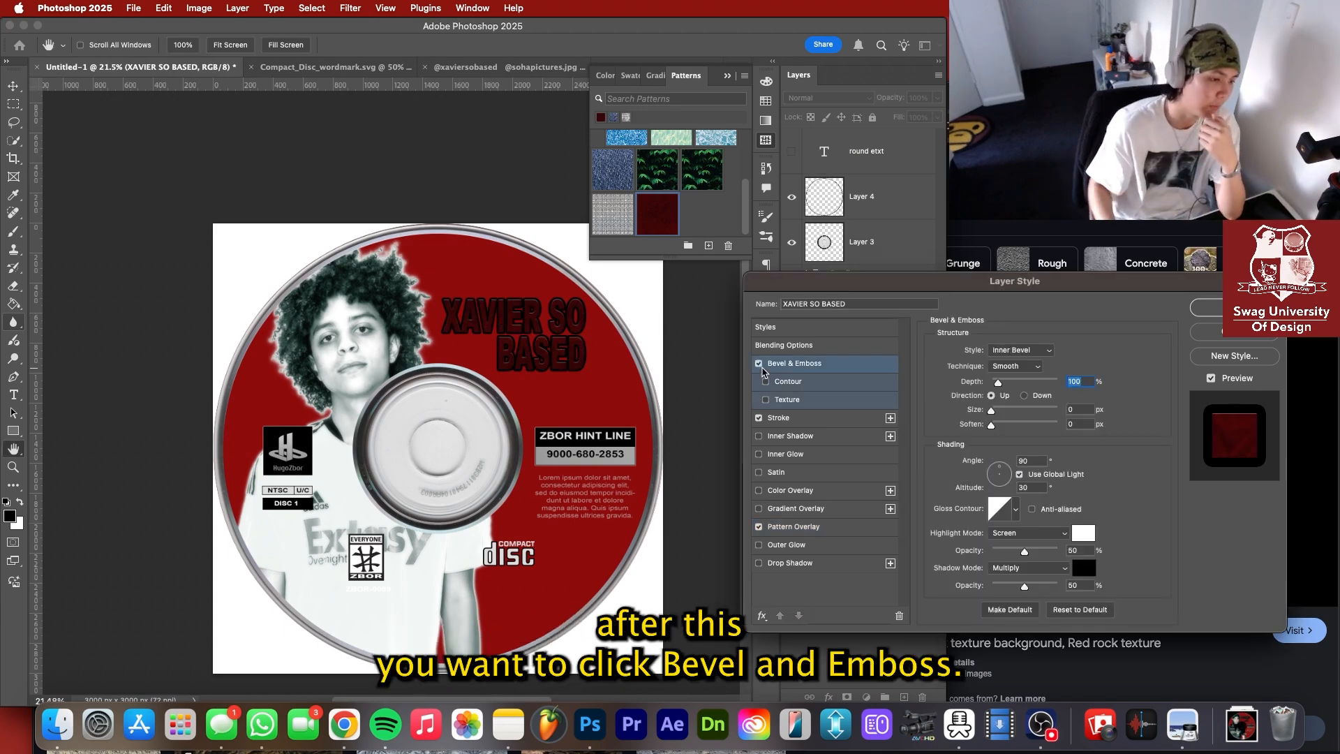
drag(1058, 552, 1044, 554)
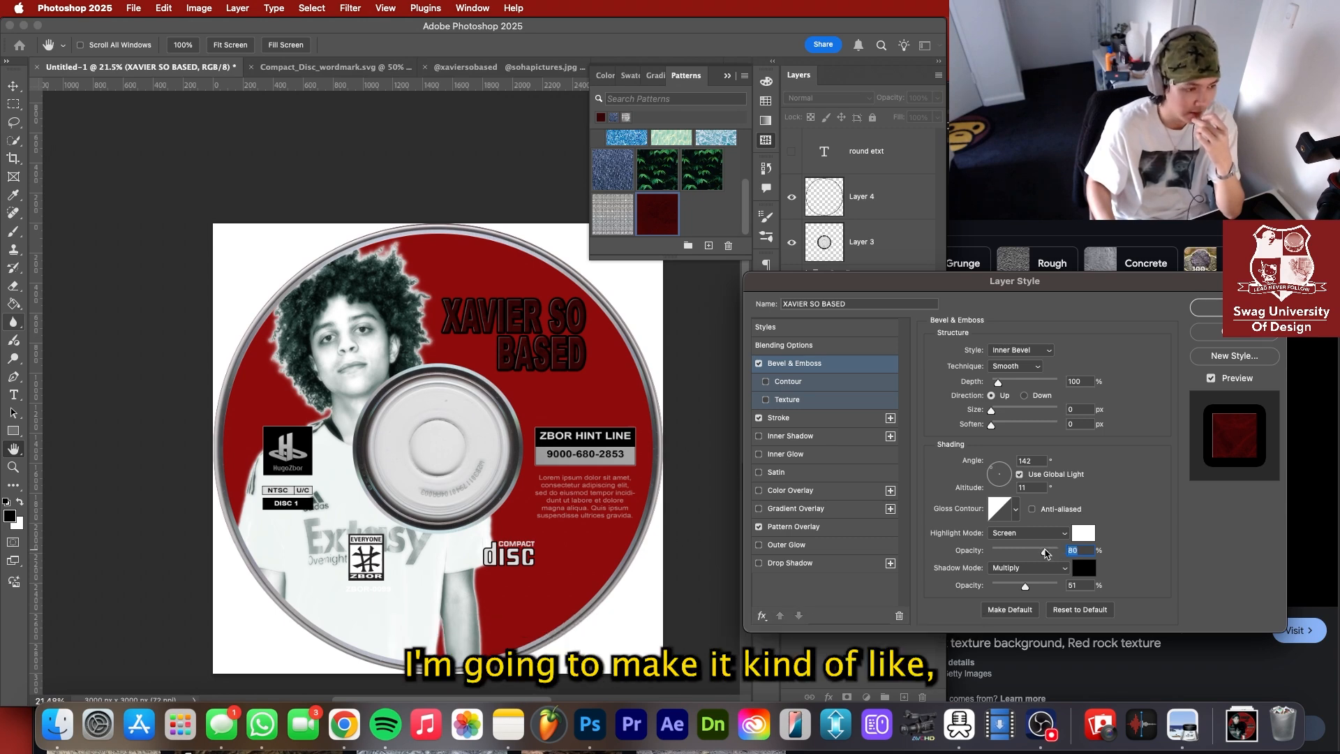
key(Return)
Draw a black pointed swoosh about 828 by 120 px beneath the title with the Pen tool, on a shape layer below the text.
key(p)
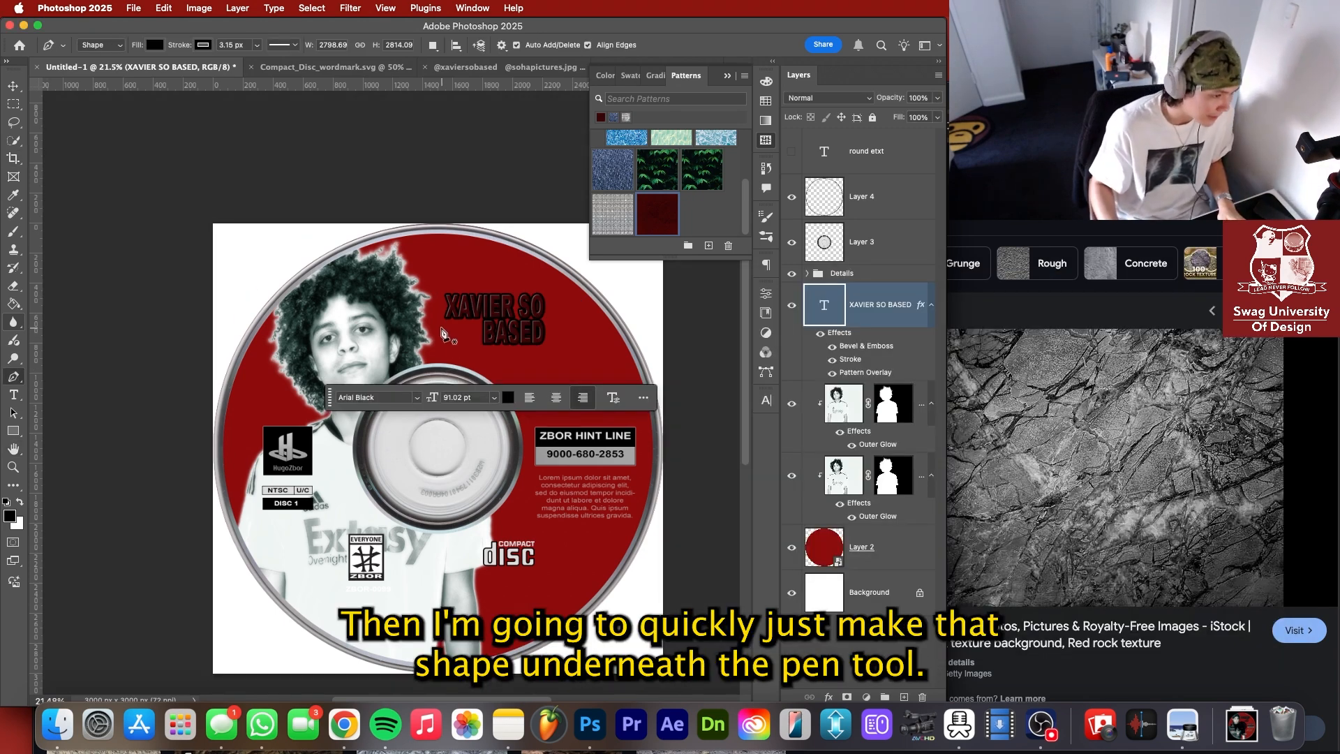
click(439, 328)
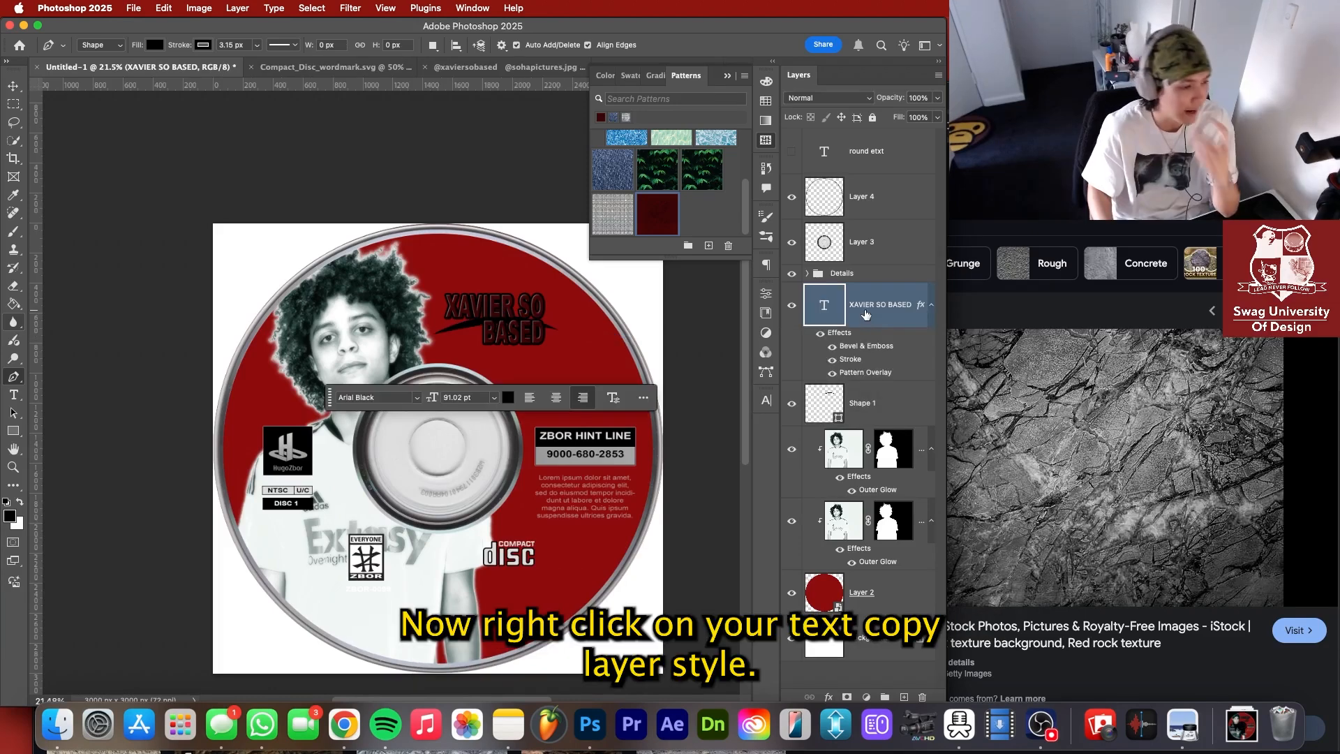
Copy the layer style of the XAVIER SO BASED title and paste it onto the swoosh shape layer.
right_click(865, 312)
click(962, 442)
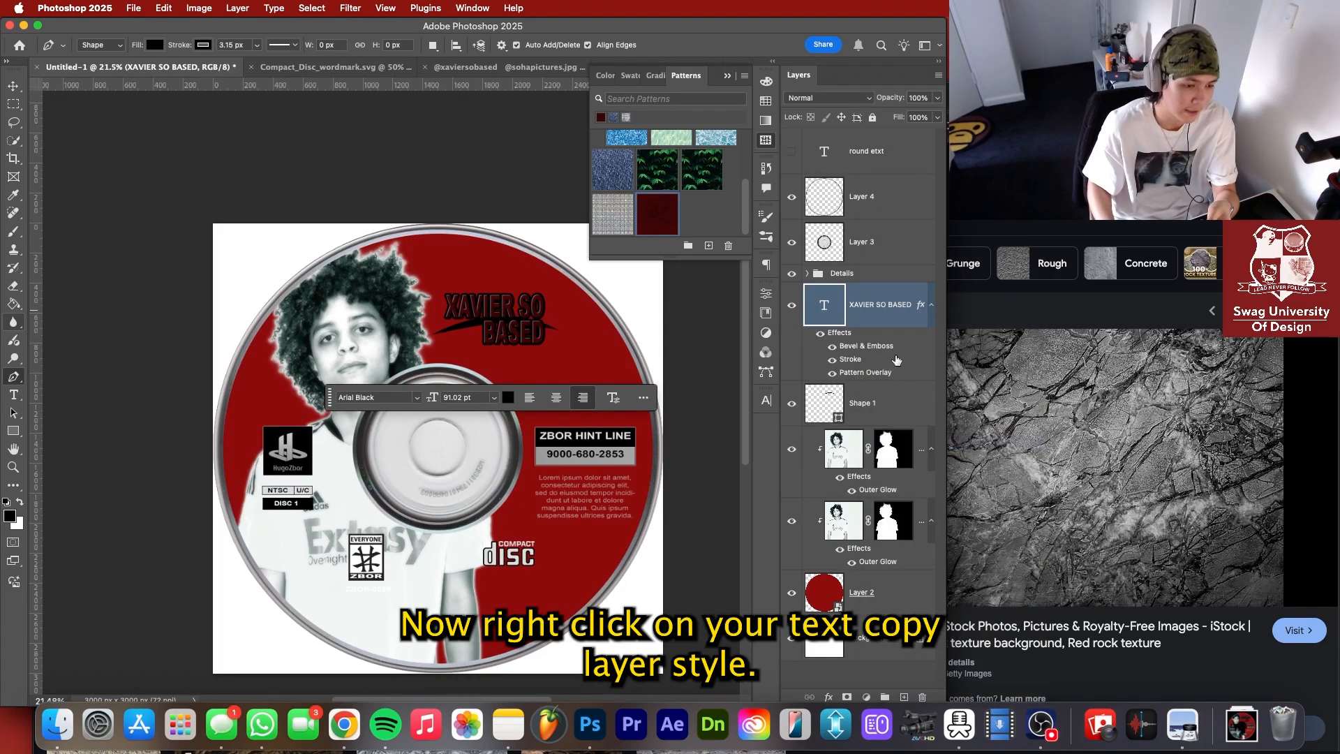
right_click(870, 405)
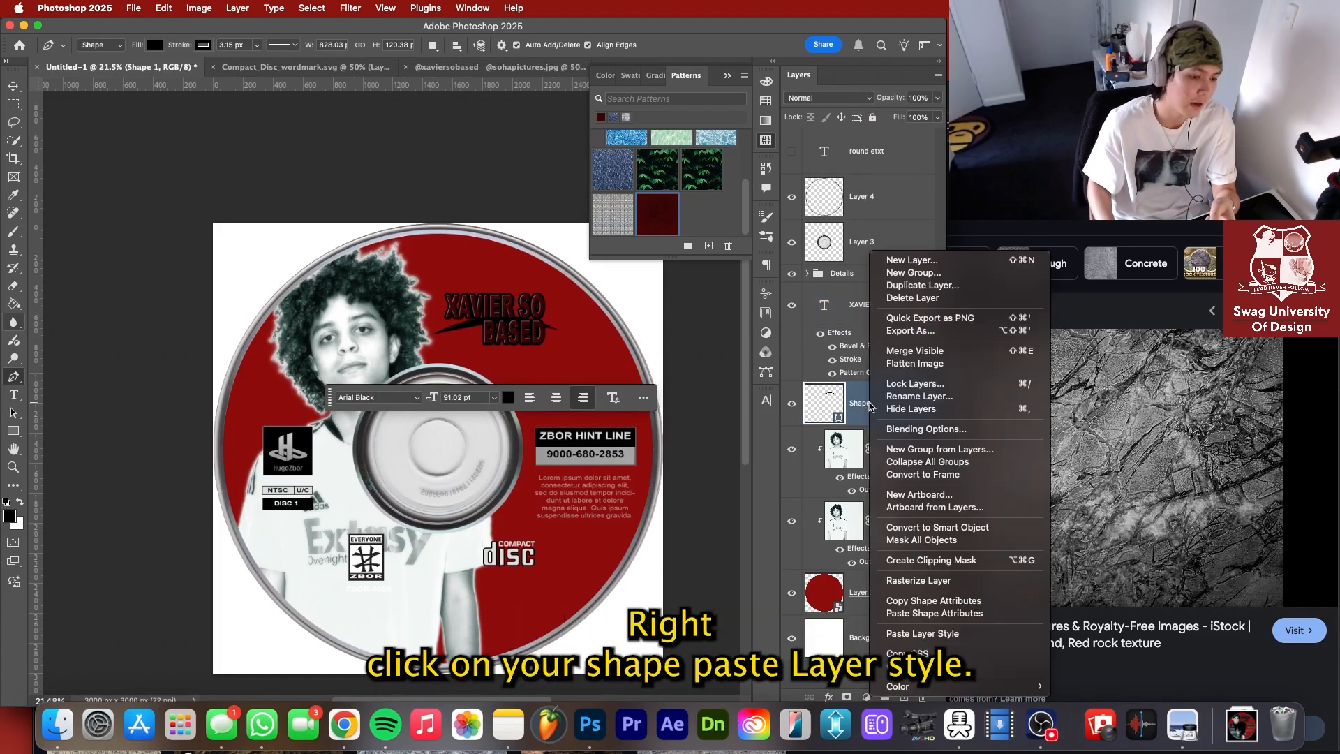
click(963, 632)
click(879, 304)
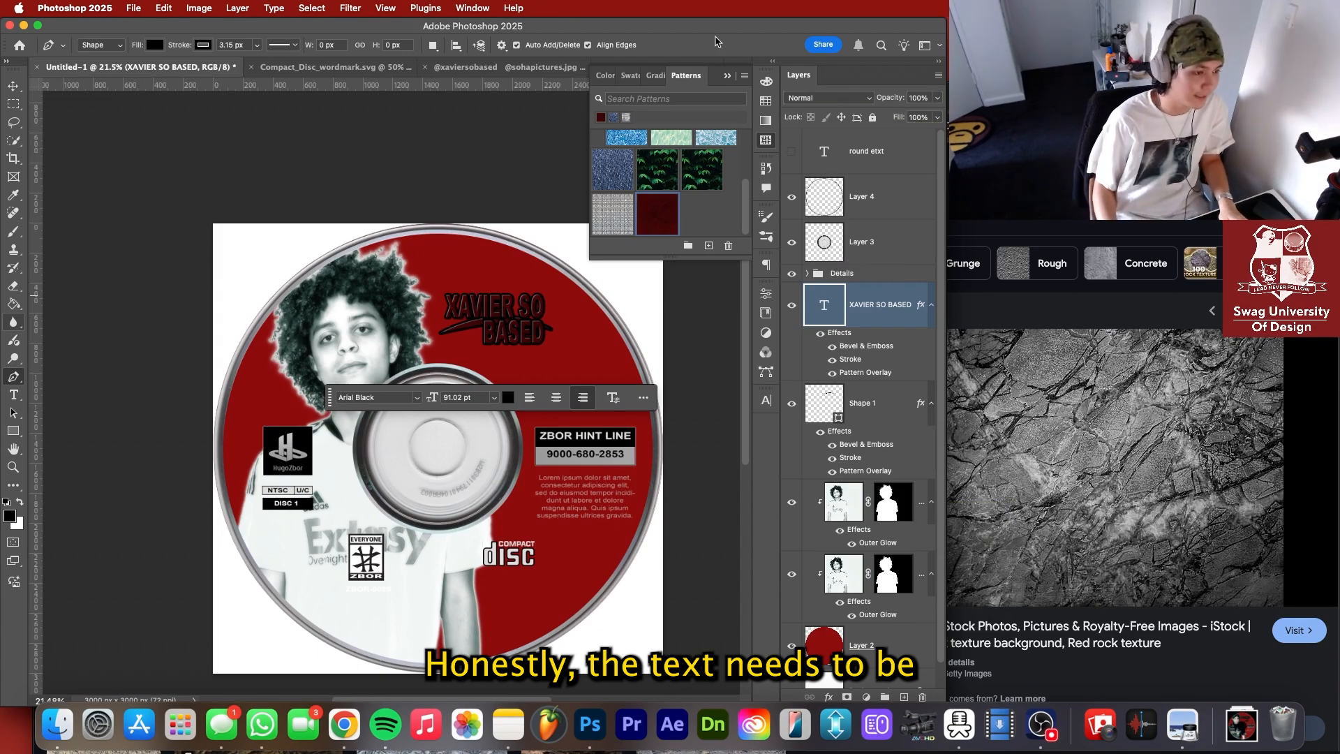
scroll(488, 321, up, 5)
scroll(489, 321, down, 5)
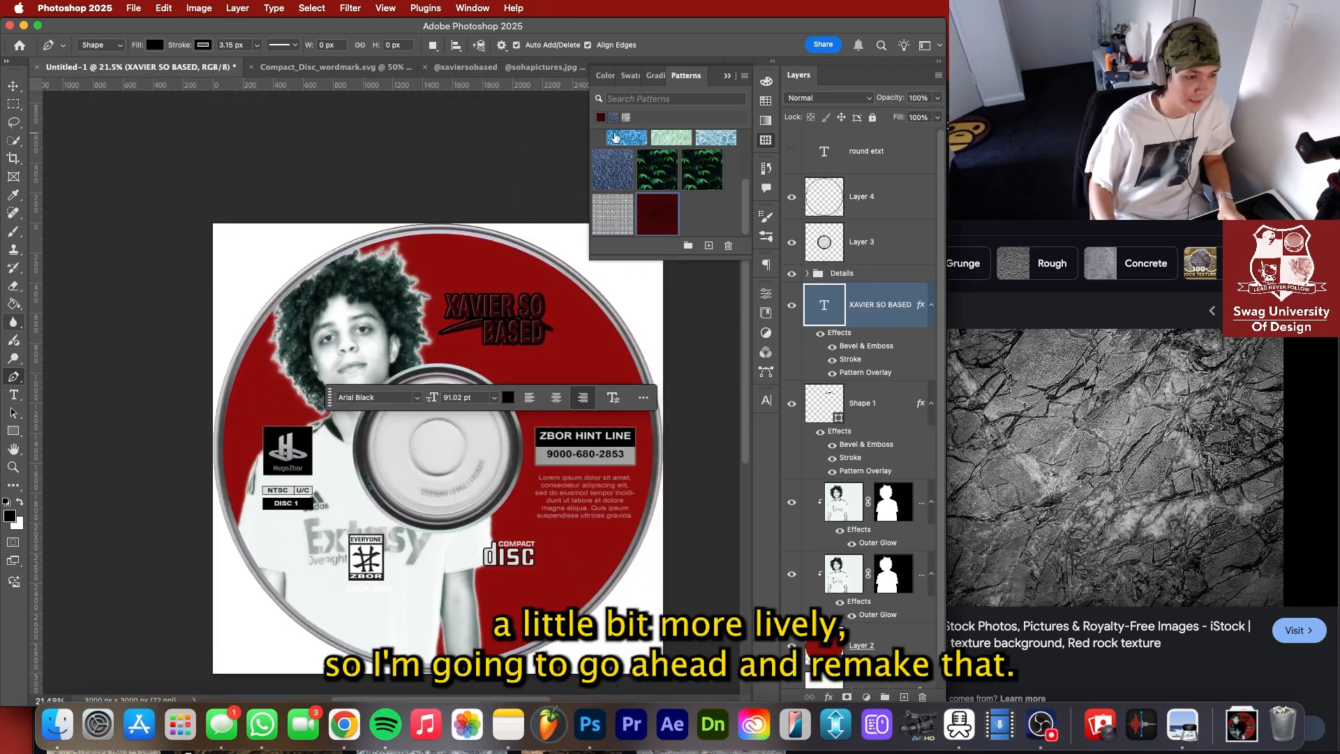
click(133, 8)
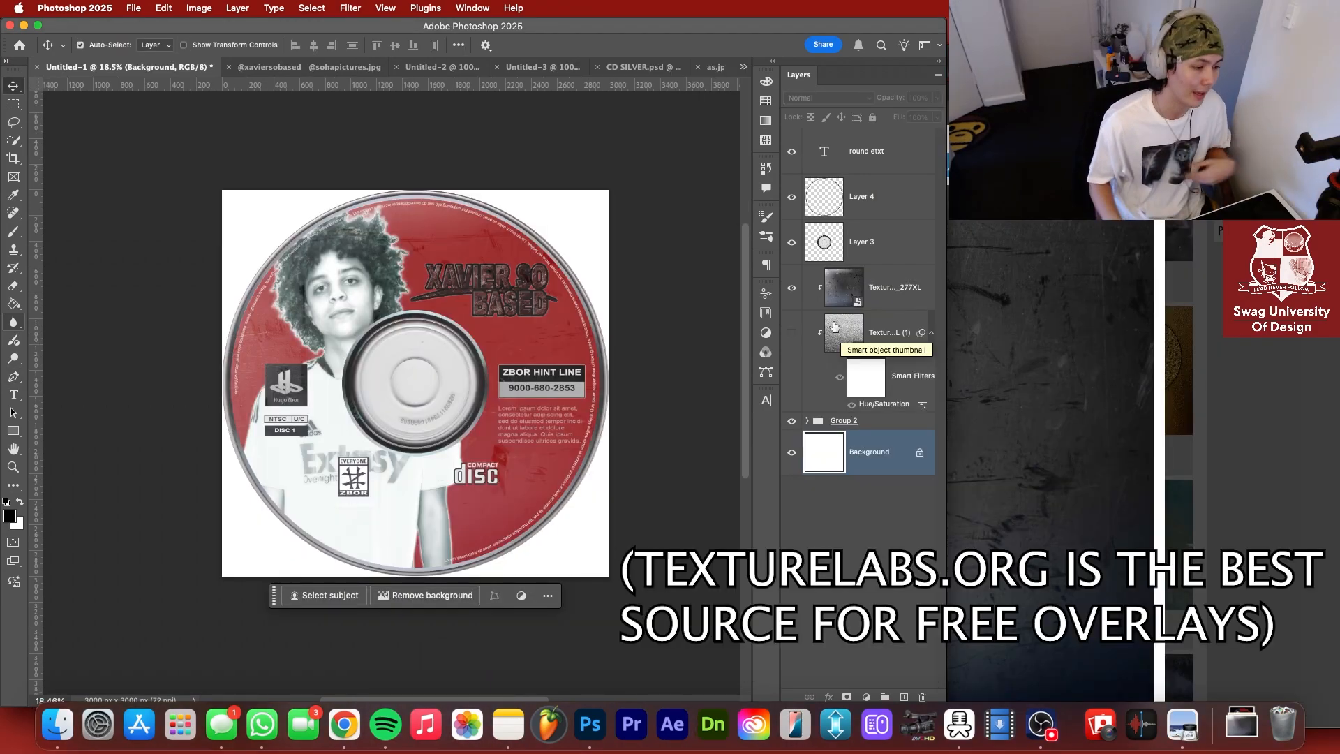
click(354, 318)
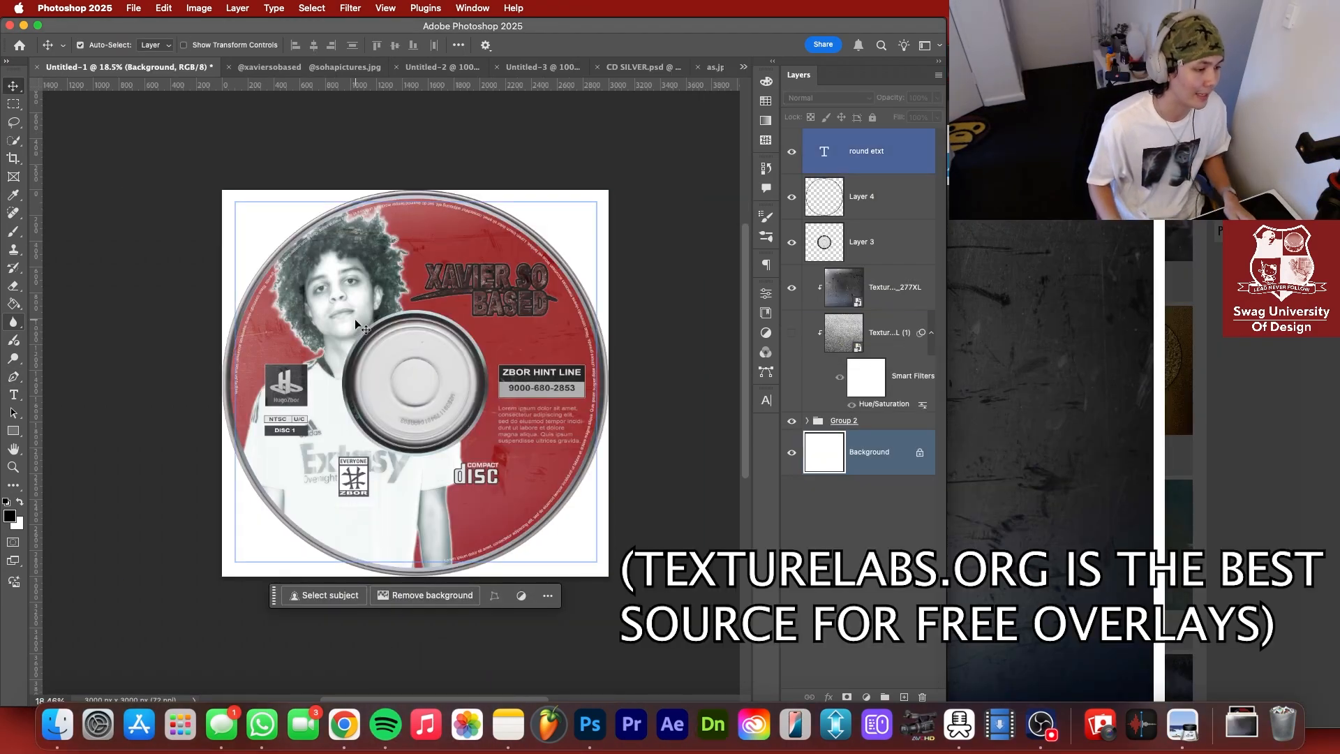